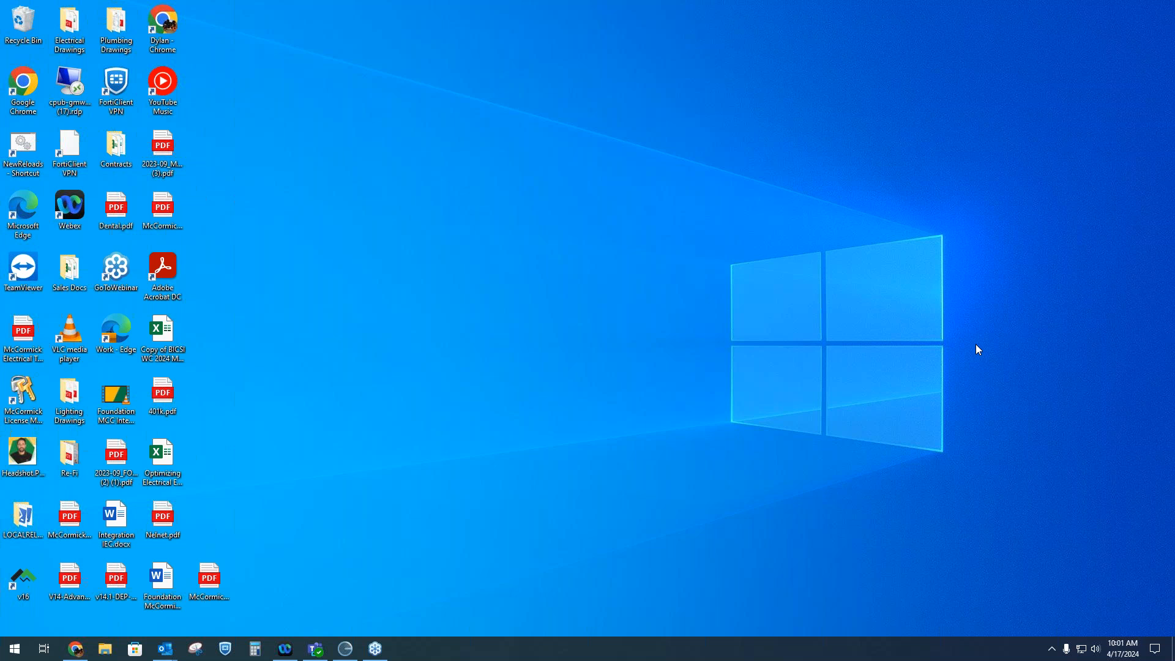
Launch McCormick Estimating and log in as Admin with the account password
click(39, 575)
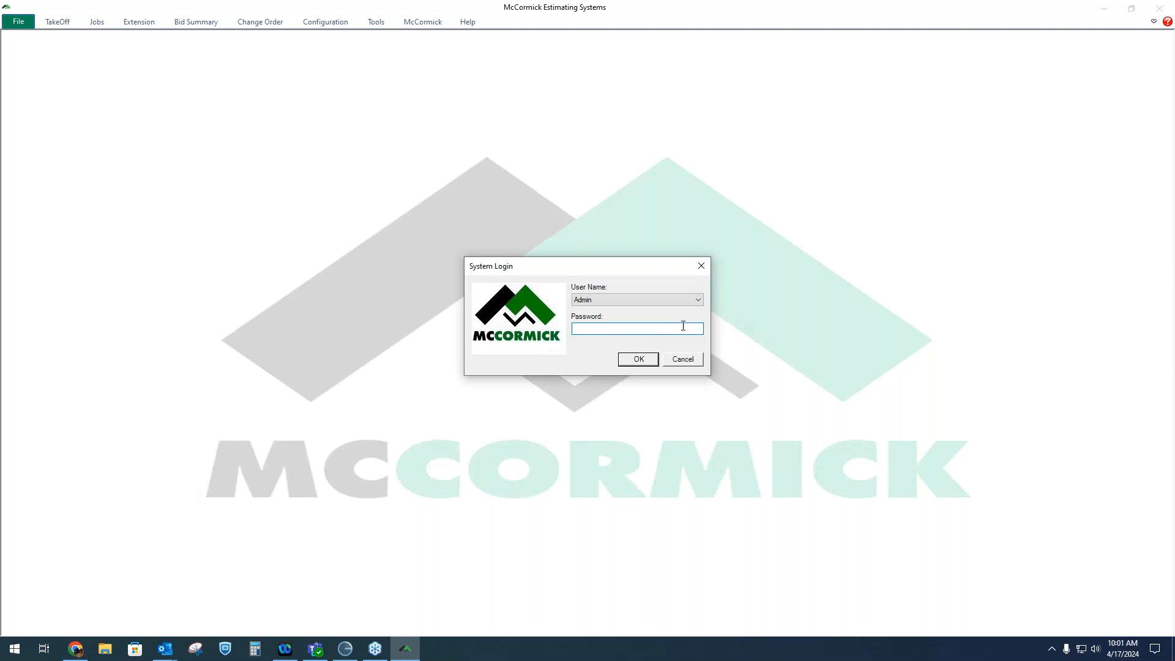
text(**)
key(Return)
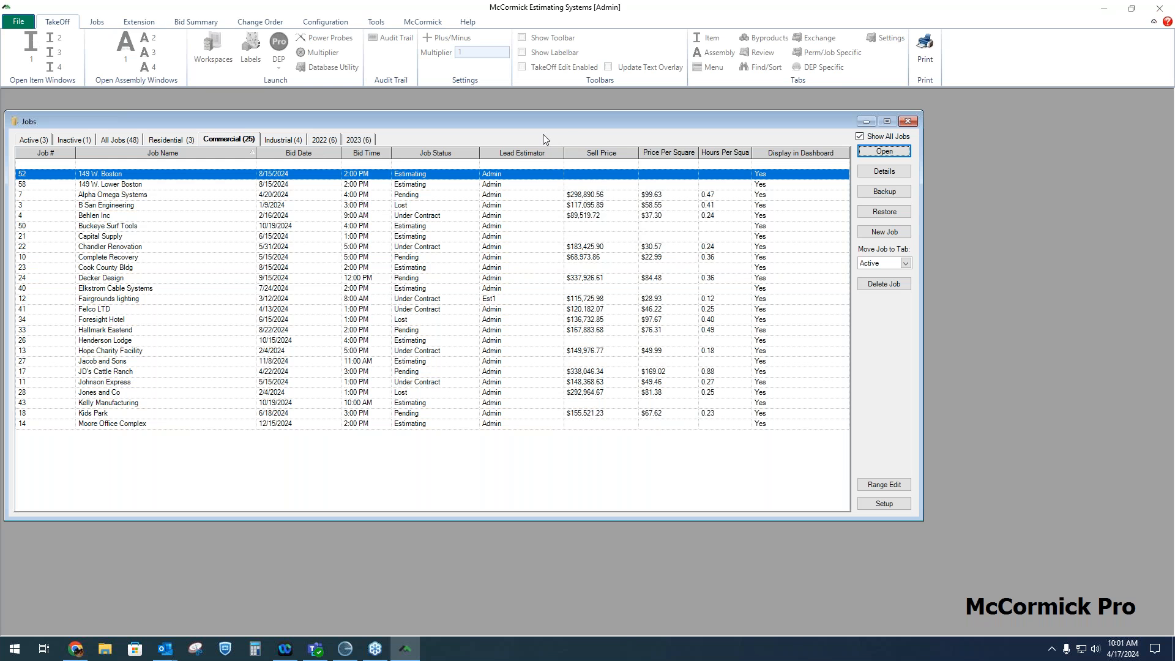
click(881, 151)
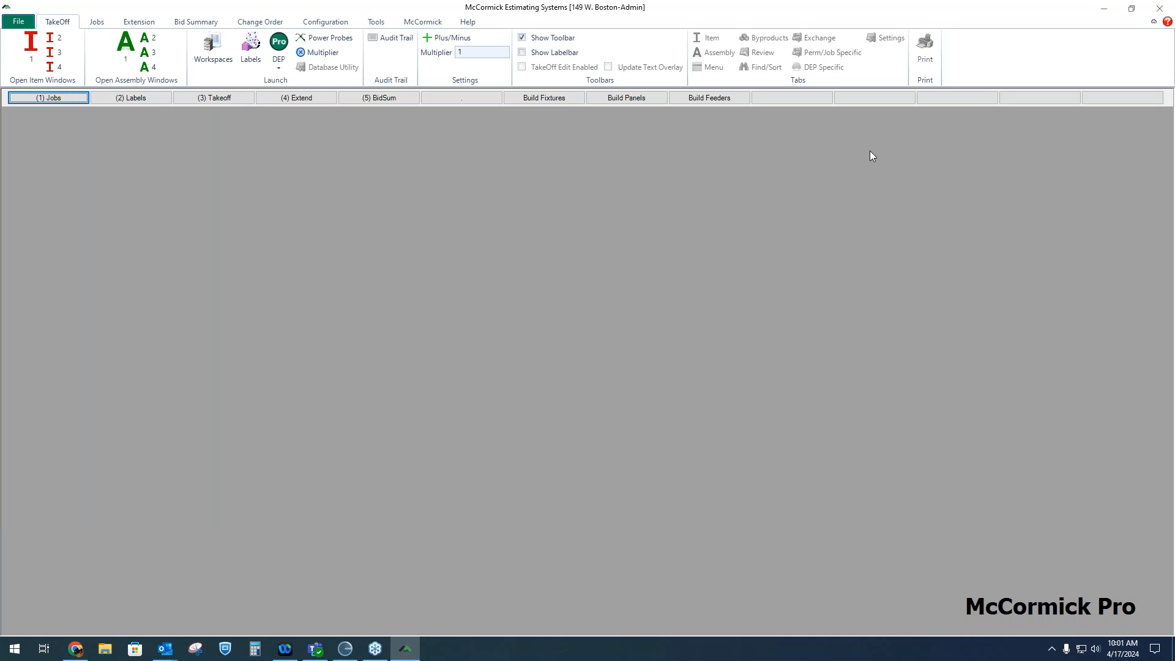
click(163, 100)
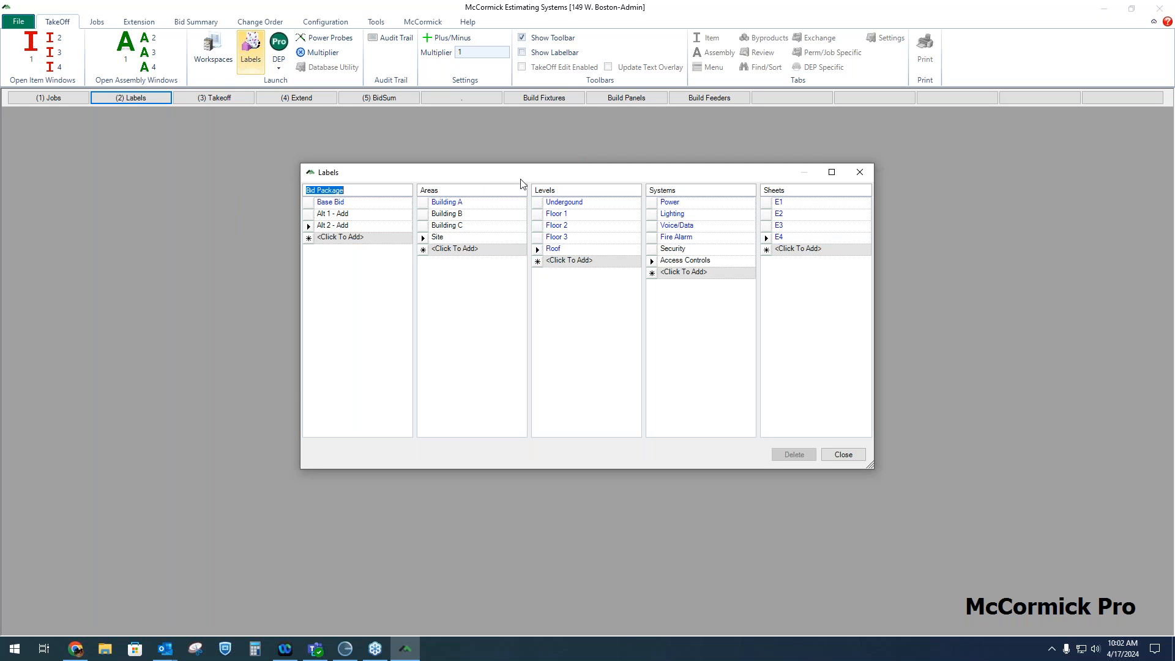
drag(519, 179, 485, 191)
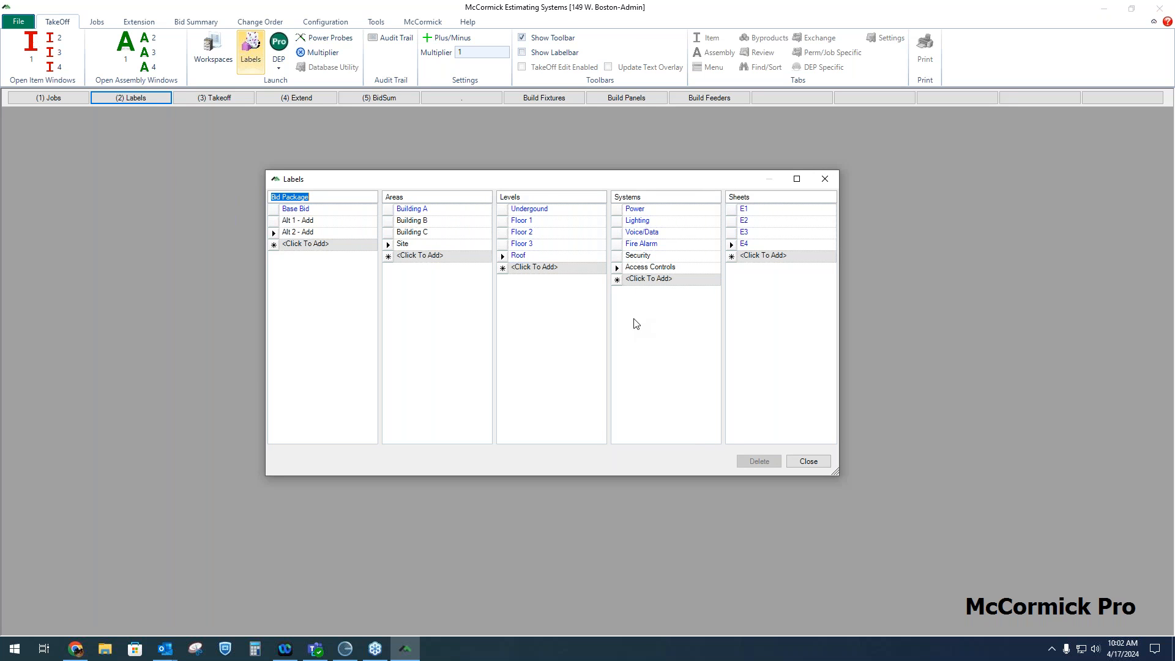
Add a new bid package label named CO 1
click(309, 221)
click(309, 231)
click(321, 245)
text(CO 1)
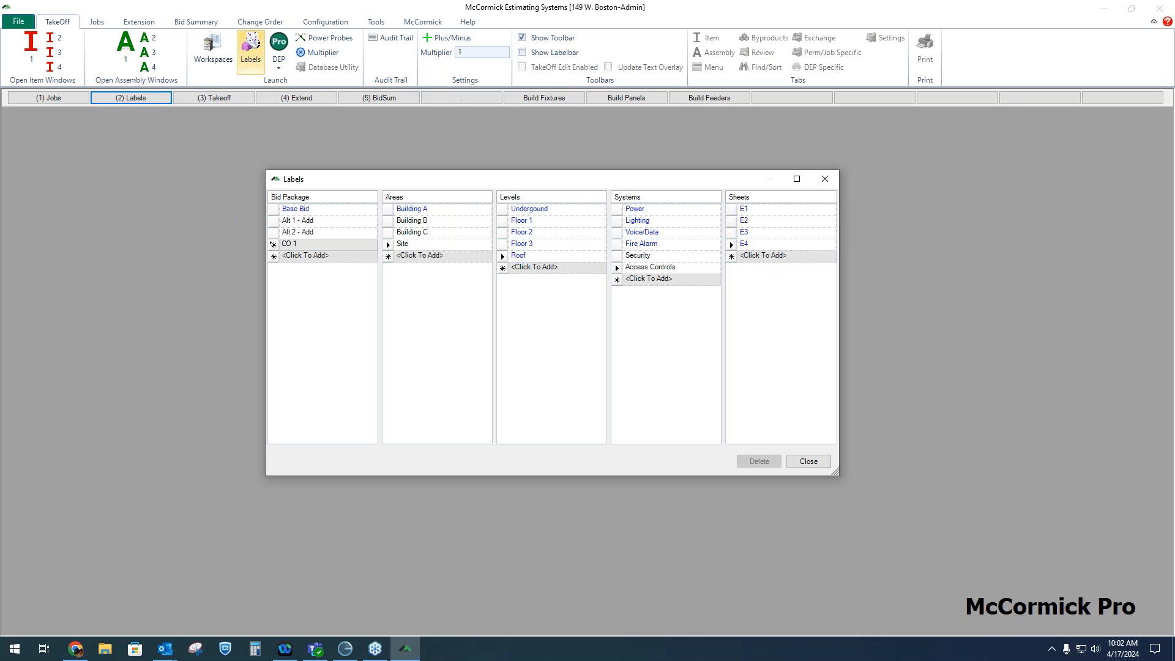
key(Return)
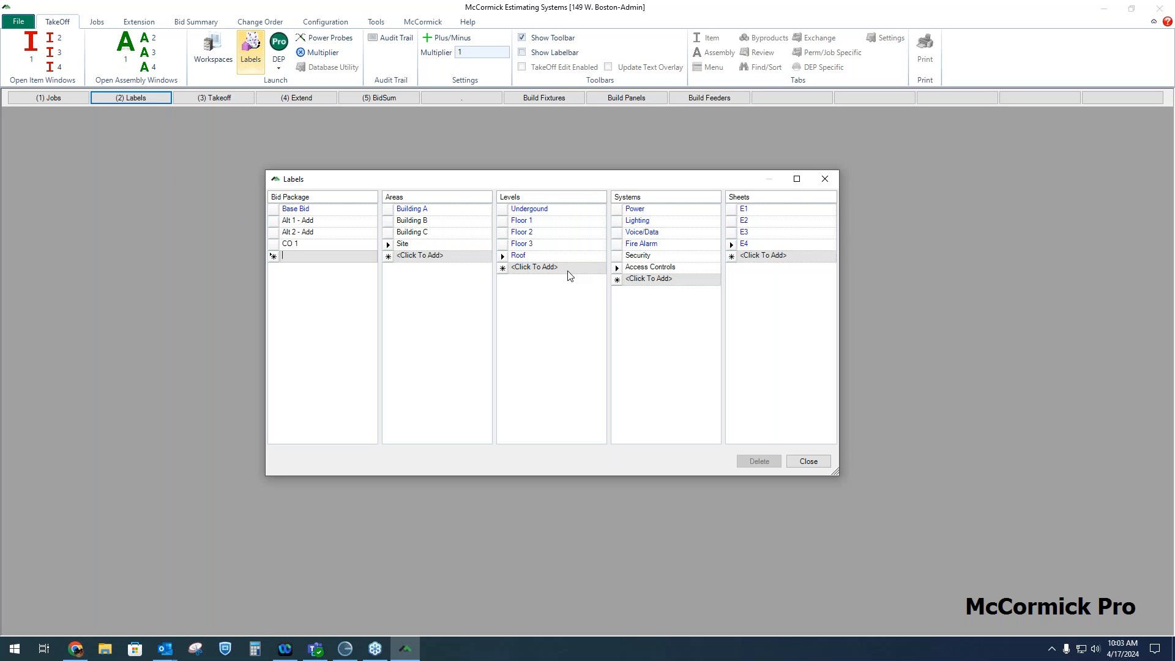
Step through the area, level and system labels to review them
click(429, 210)
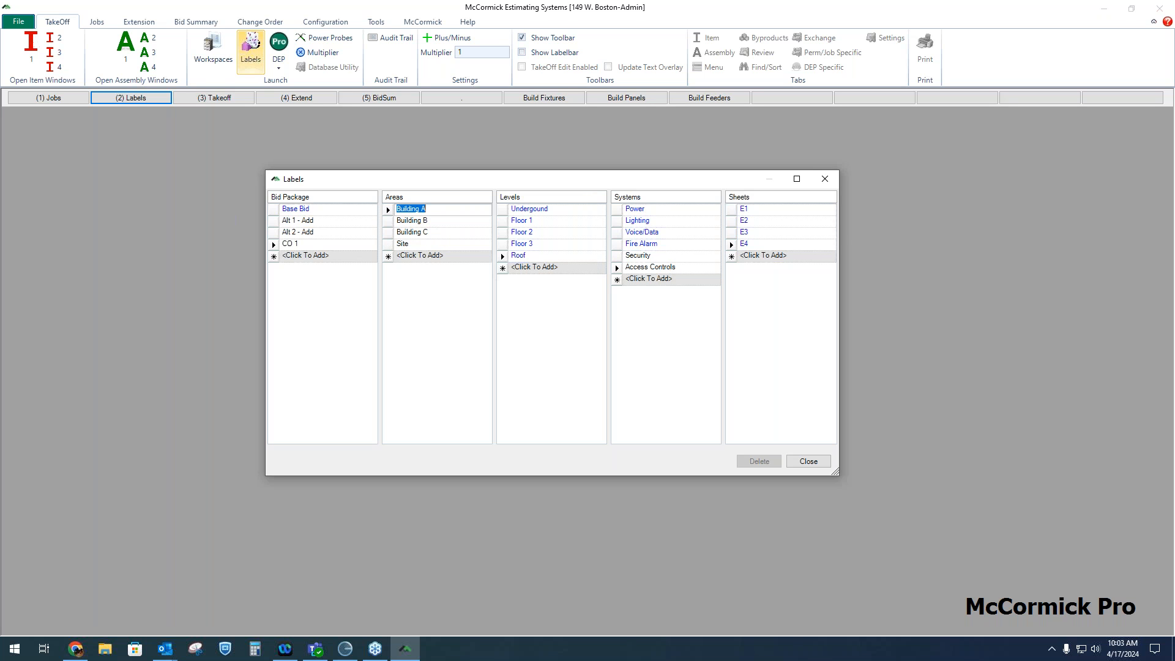
click(432, 220)
click(433, 232)
click(545, 210)
click(546, 222)
click(548, 234)
click(548, 245)
click(548, 256)
click(660, 210)
click(659, 221)
click(659, 233)
click(659, 245)
click(456, 210)
click(676, 221)
click(659, 222)
click(456, 222)
click(552, 221)
click(460, 234)
click(447, 211)
click(446, 221)
Rename the Levels column heading to Phases and close the Labels window
click(538, 195)
click(549, 208)
click(548, 222)
click(548, 233)
click(548, 244)
drag(545, 196, 499, 195)
text(Phases)
click(806, 462)
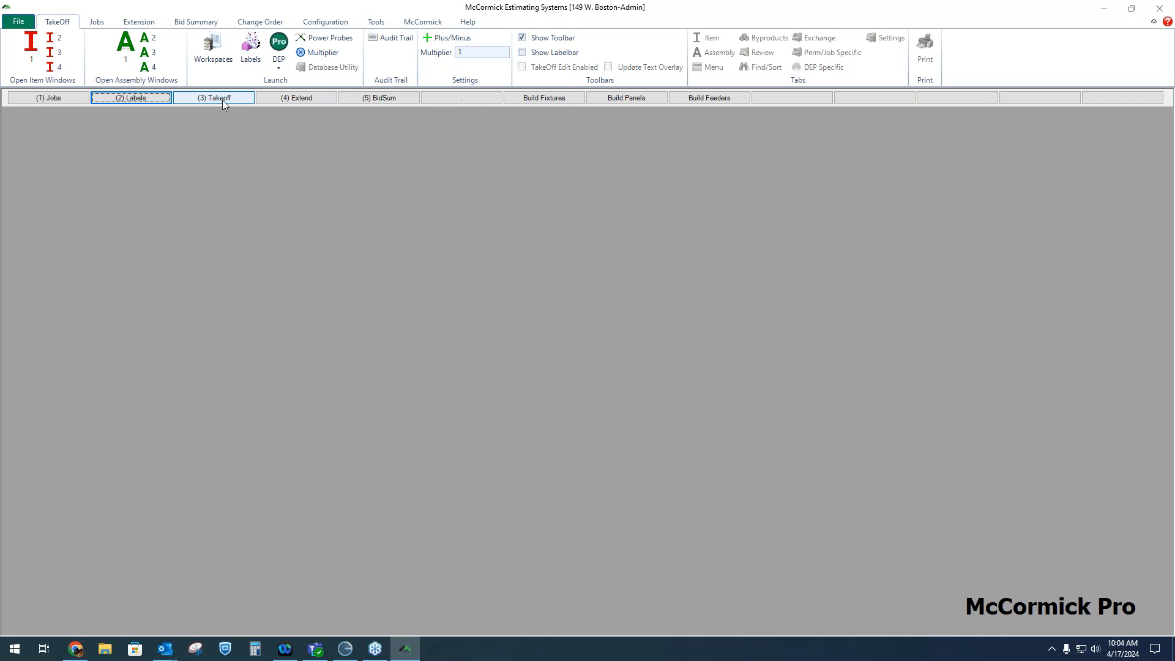
Open the job's extension, maximize it and browse the material list
click(300, 101)
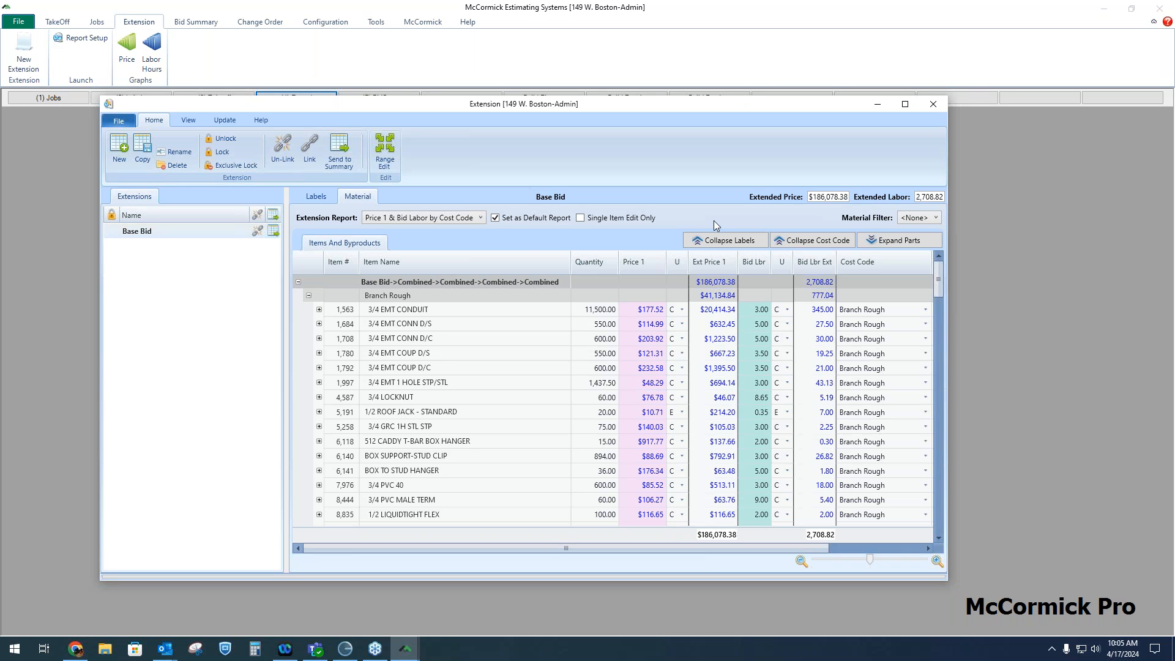
click(908, 105)
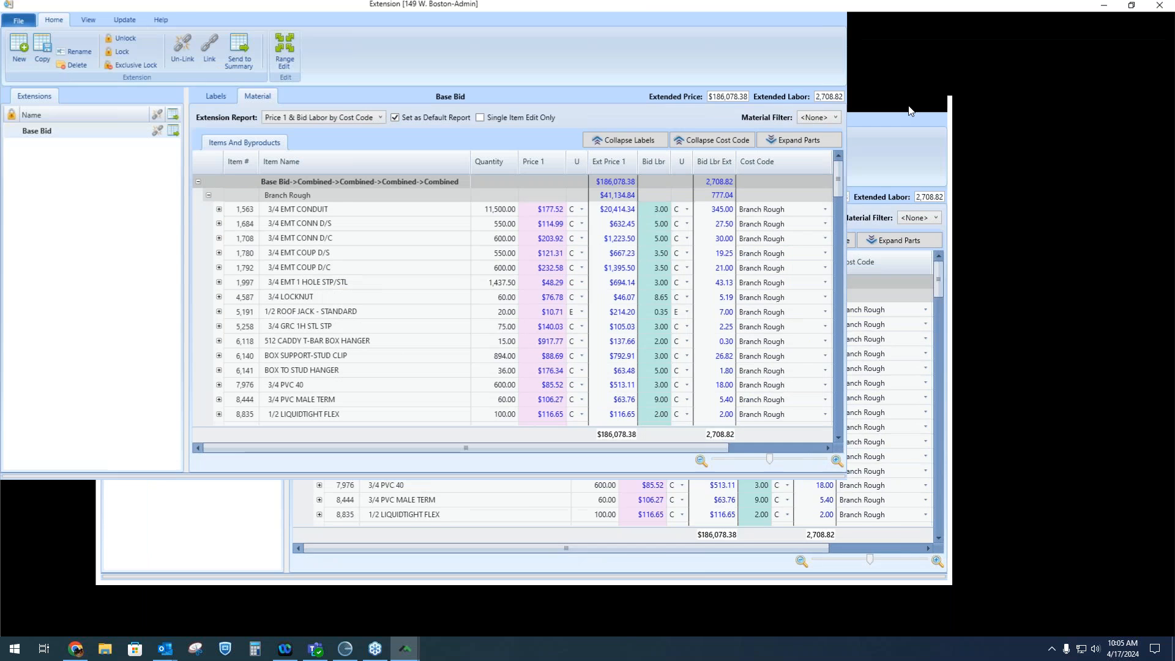
click(421, 161)
scroll(410, 221, down, 3)
scroll(409, 224, down, 9)
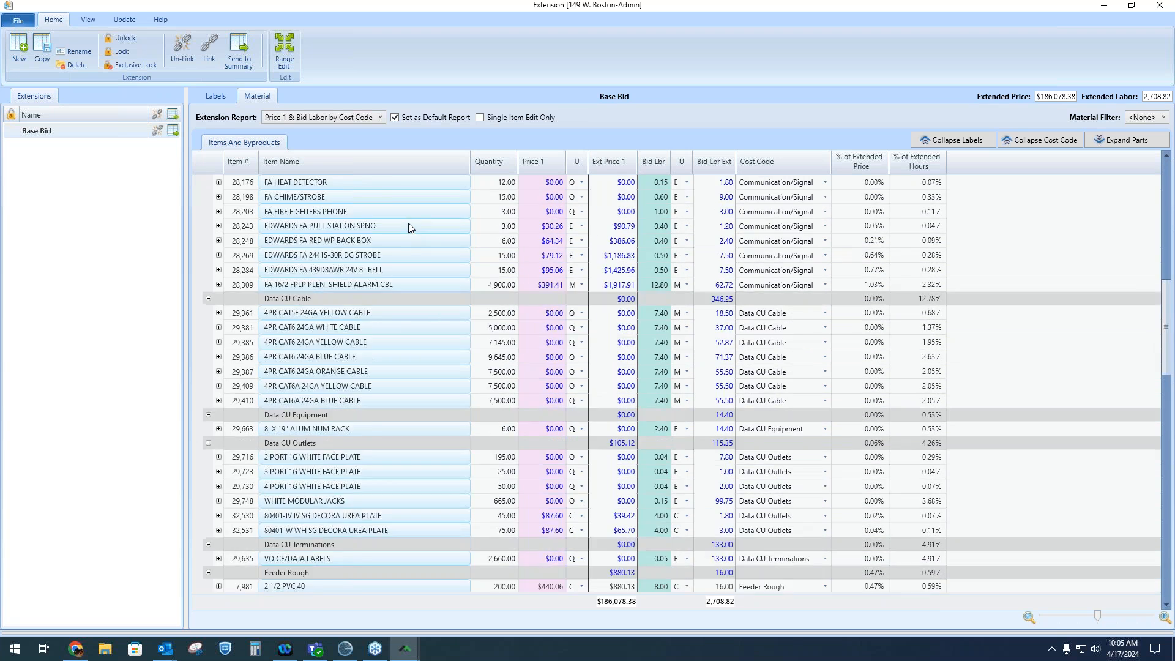
scroll(407, 225, down, 7)
scroll(410, 220, up, 6)
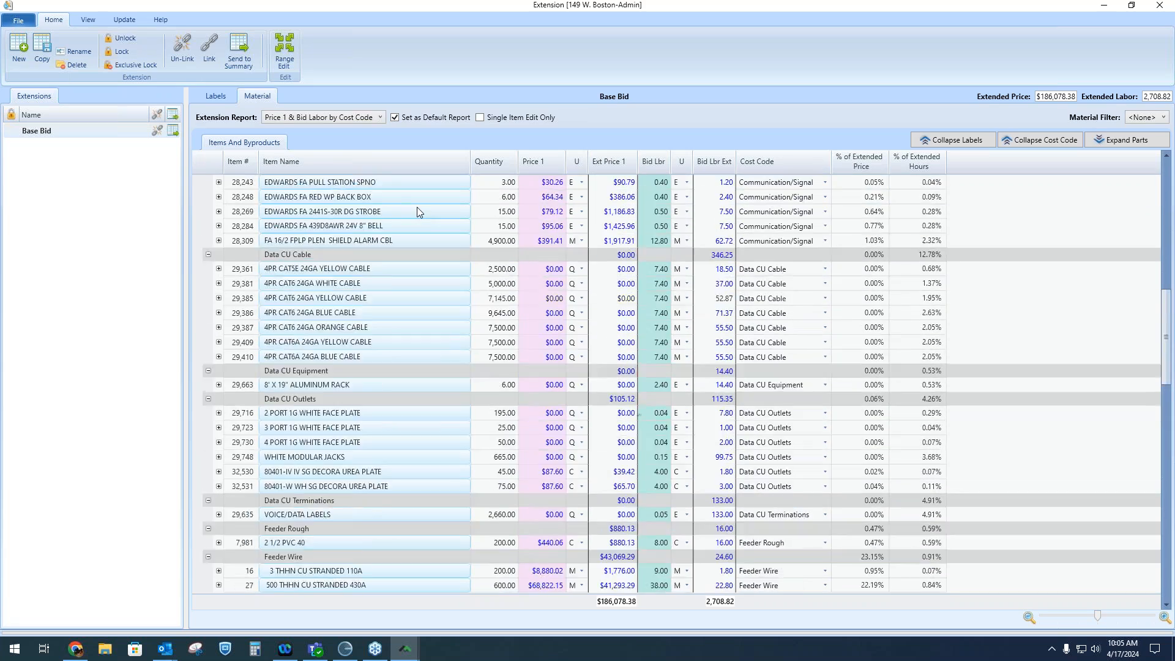
scroll(417, 212, up, 15)
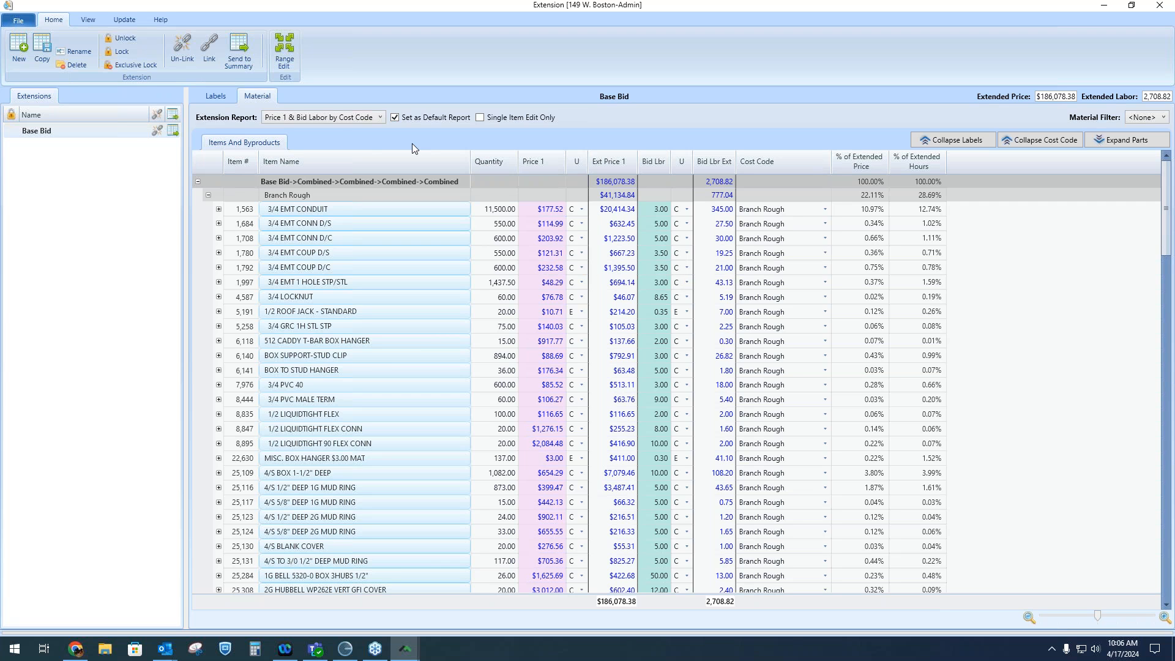
Set the Phases label grouping to Separate and return to the material list
click(222, 100)
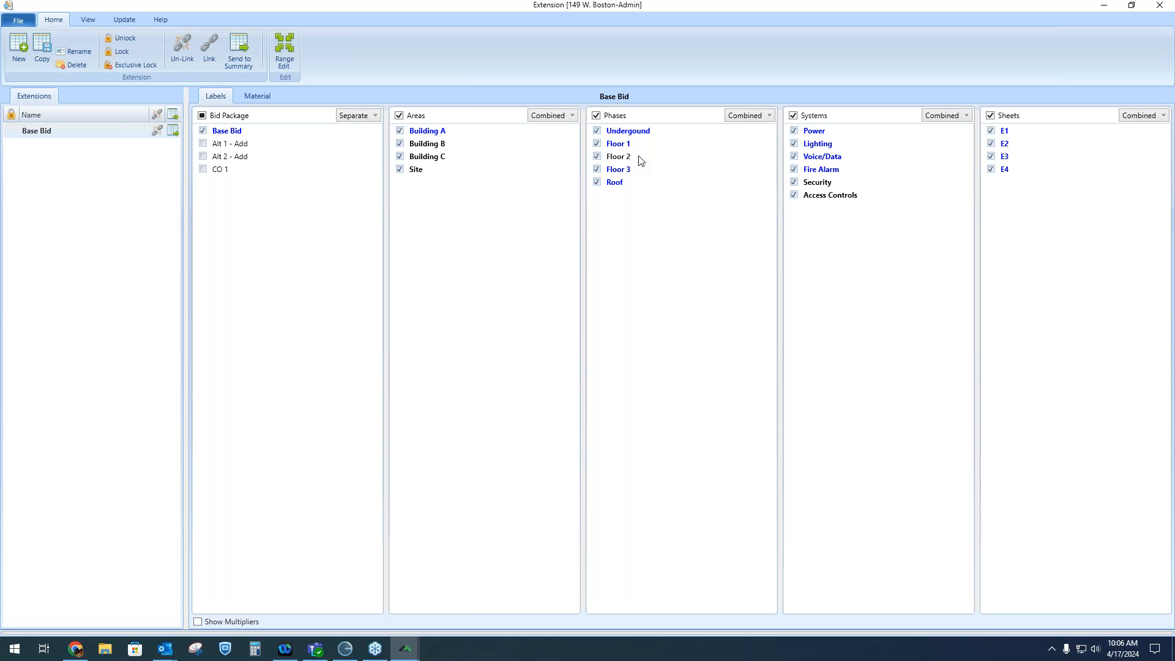
click(761, 118)
click(754, 135)
click(273, 99)
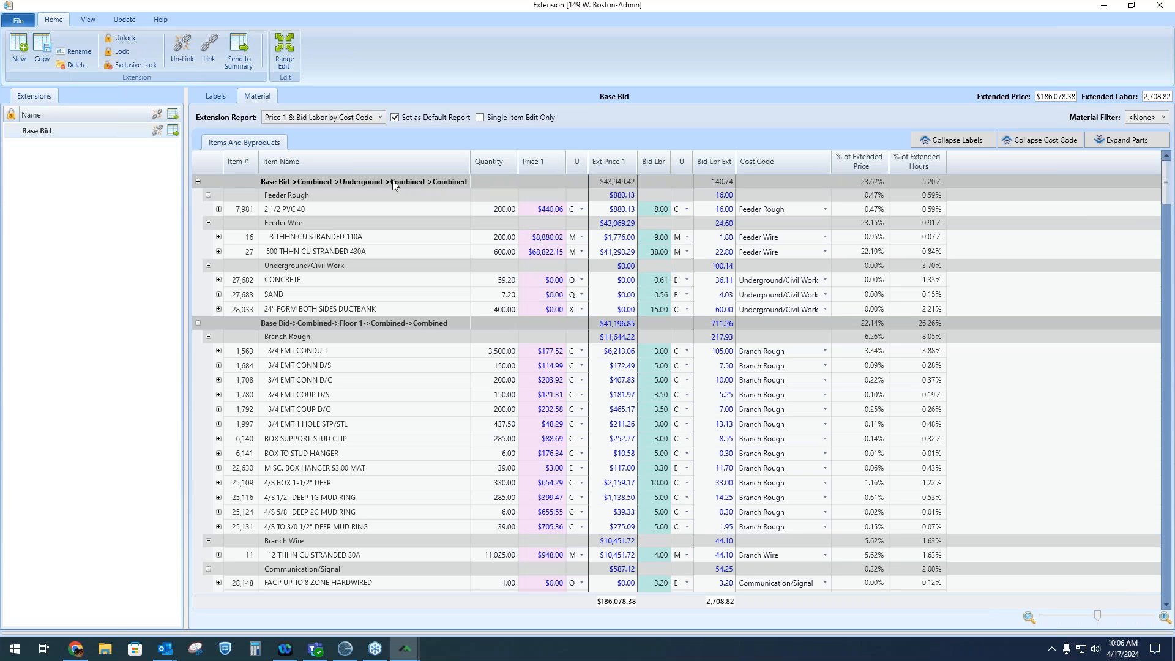
Examine the price and labor totals of each phase group in the material list
click(393, 181)
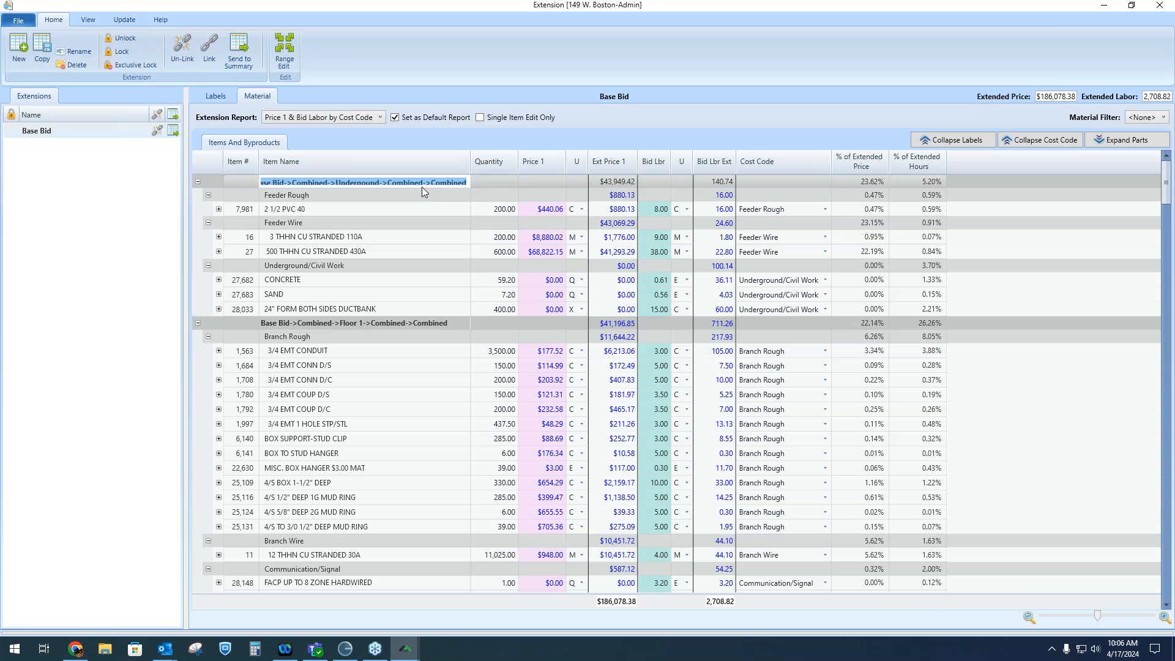
click(615, 183)
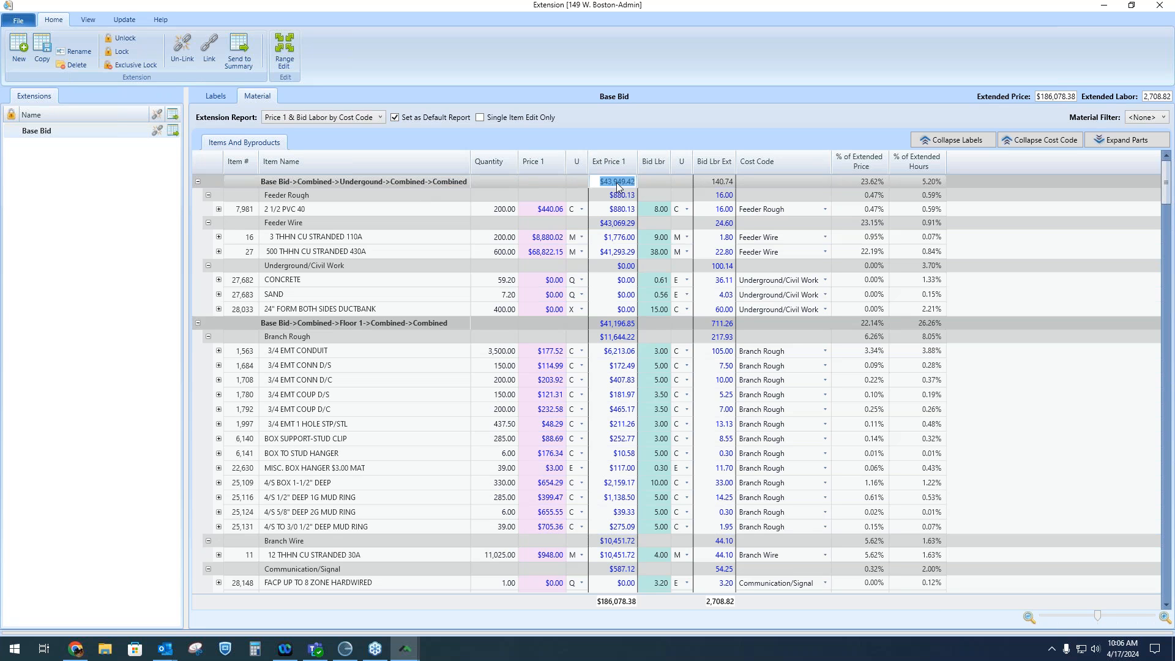
click(723, 184)
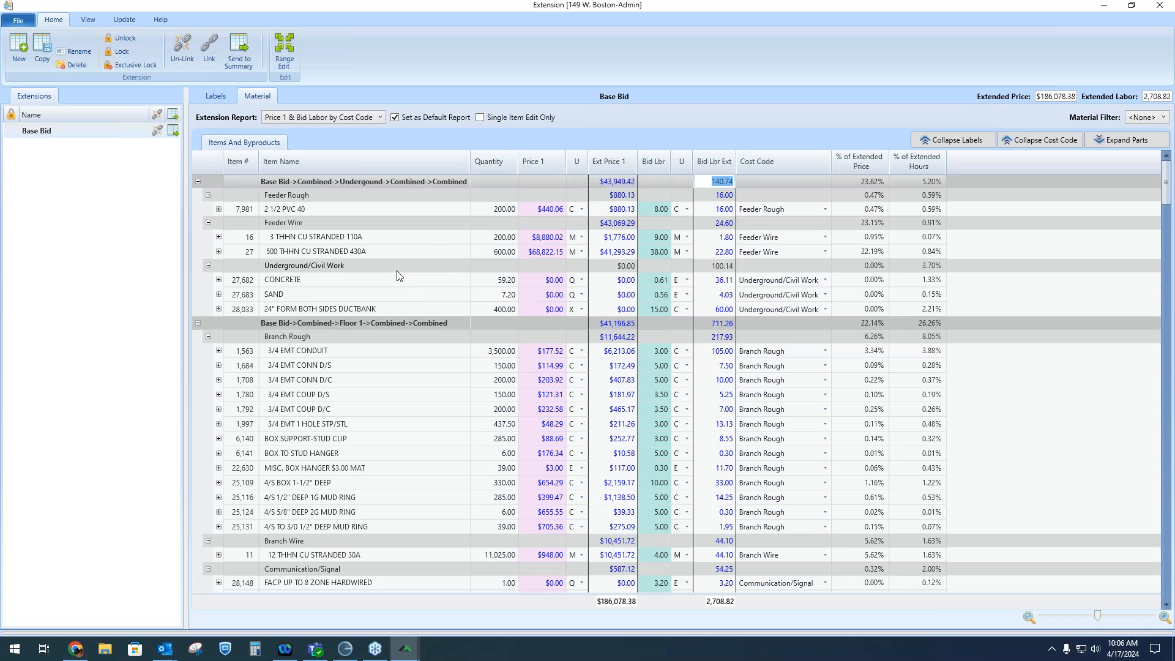
click(389, 323)
scroll(392, 325, down, 1)
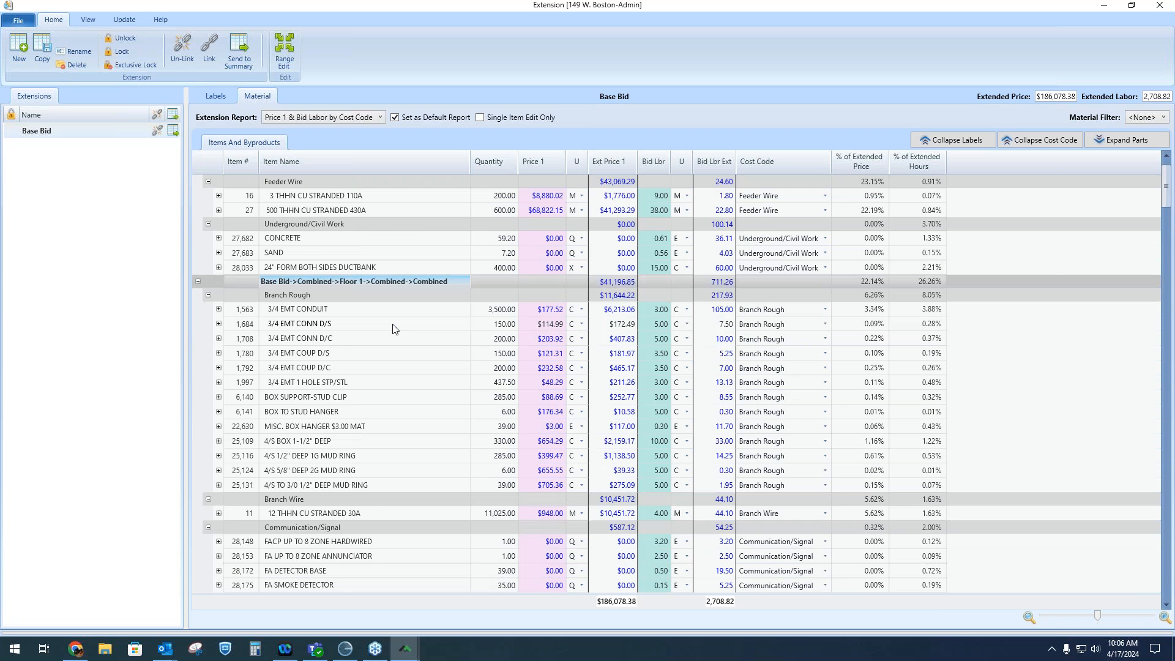
scroll(393, 329, down, 3)
scroll(422, 321, up, 4)
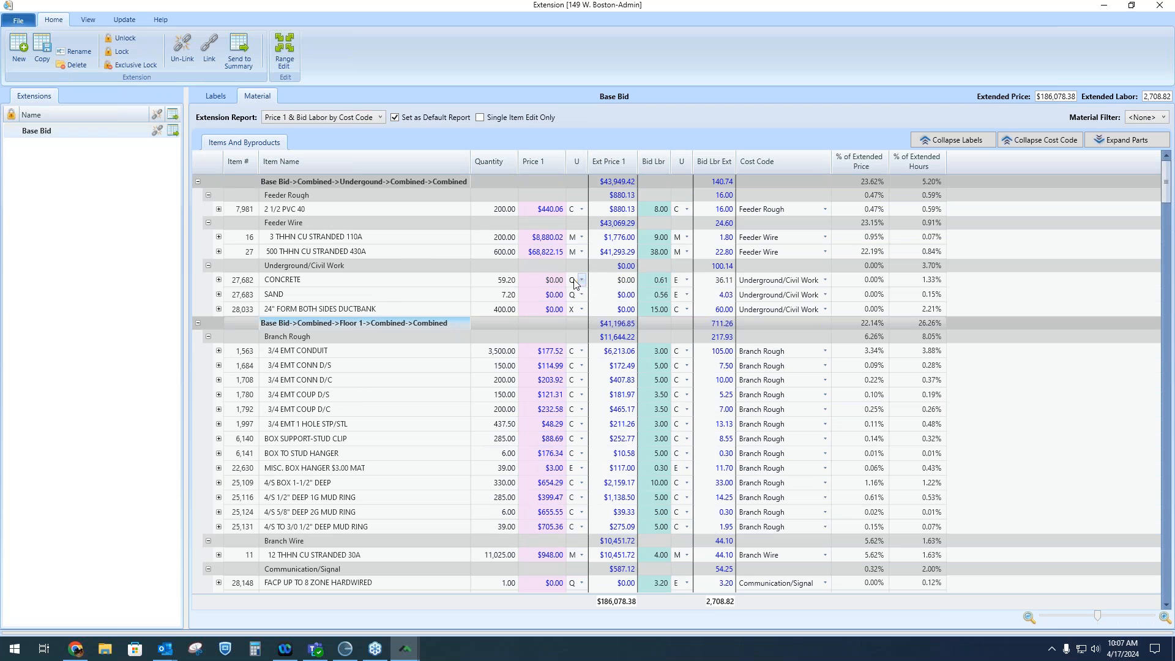
click(390, 182)
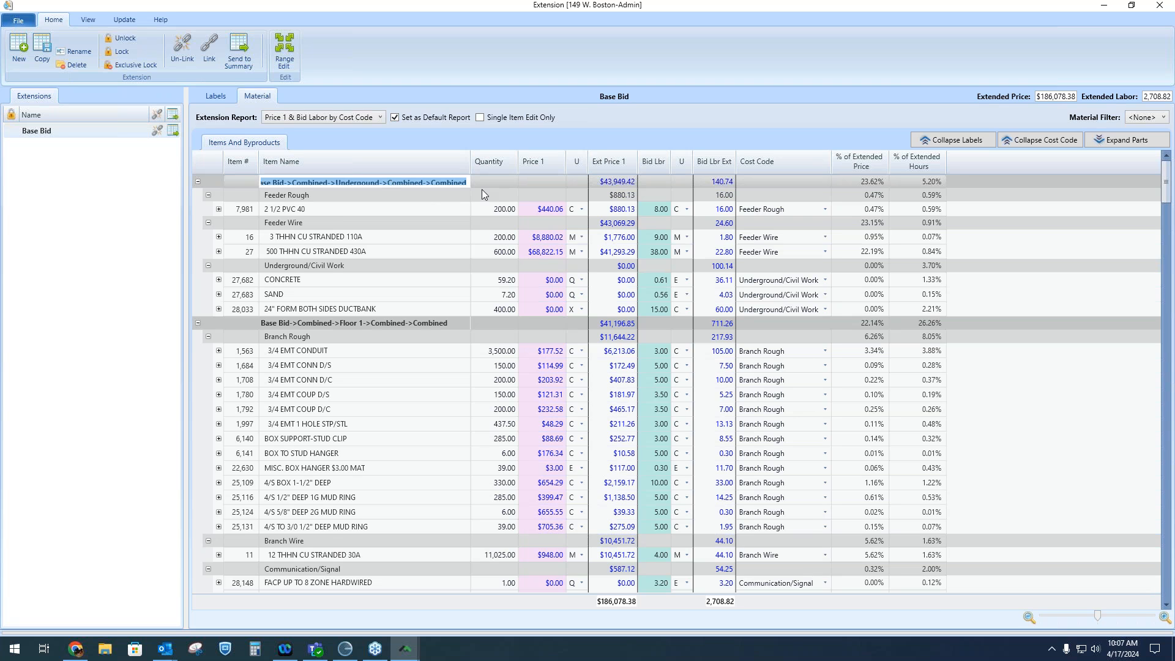
click(616, 195)
click(714, 196)
click(719, 182)
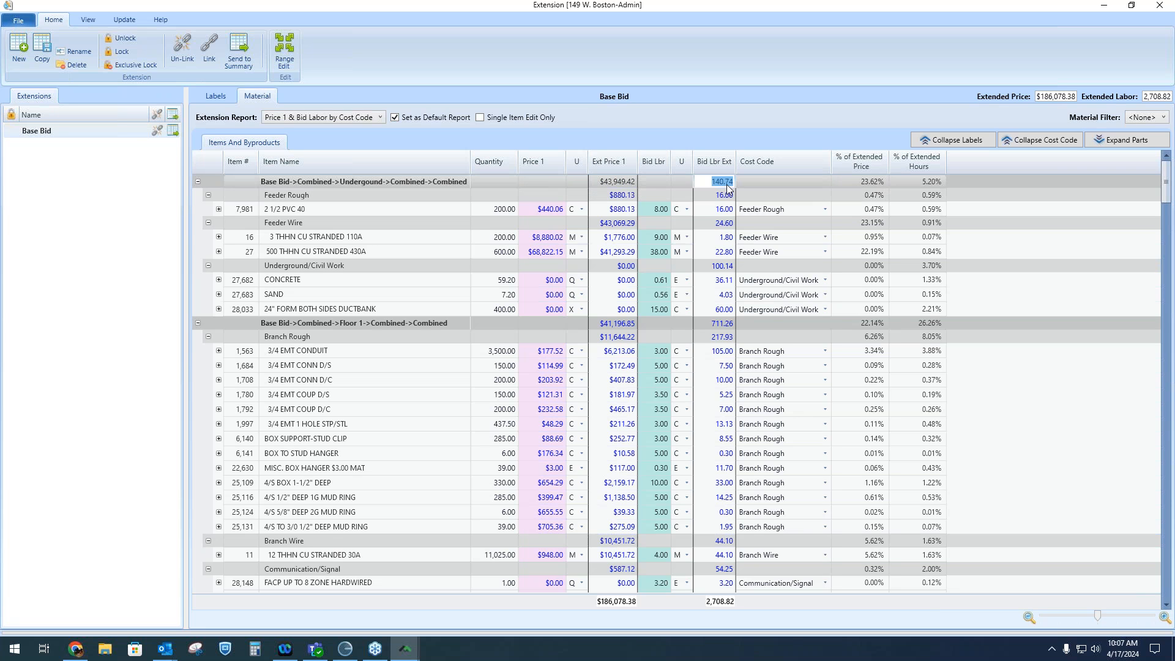
click(724, 196)
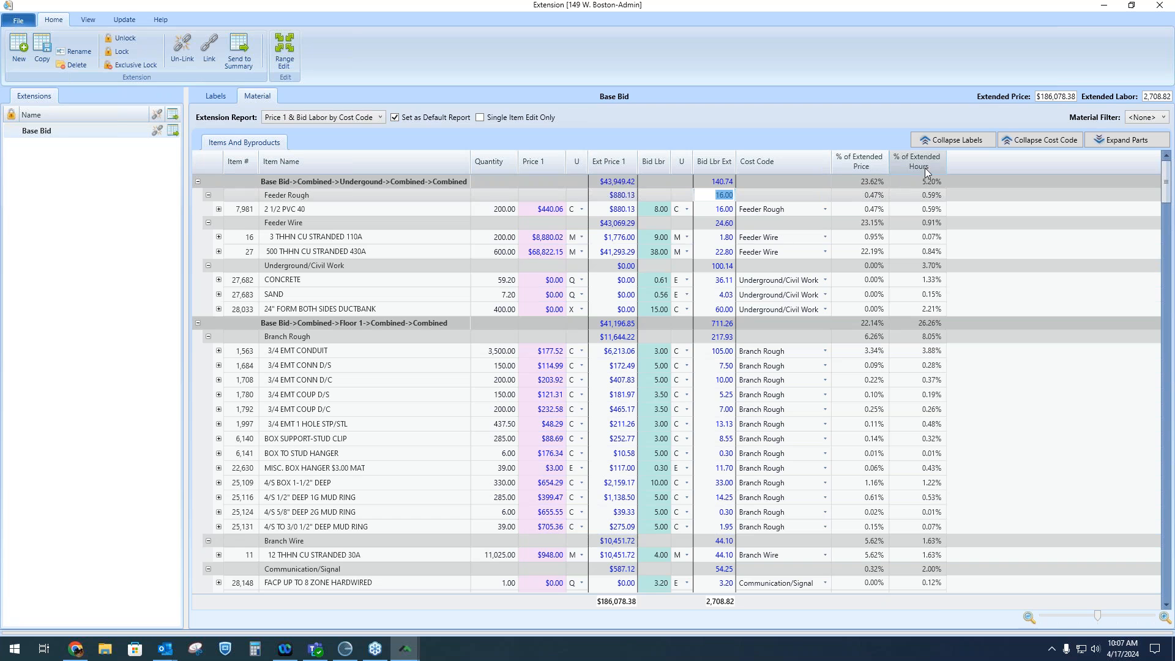
Collapse the labels to compare phase totals, expanding and collapsing the Roof group, then expand labels again
click(975, 138)
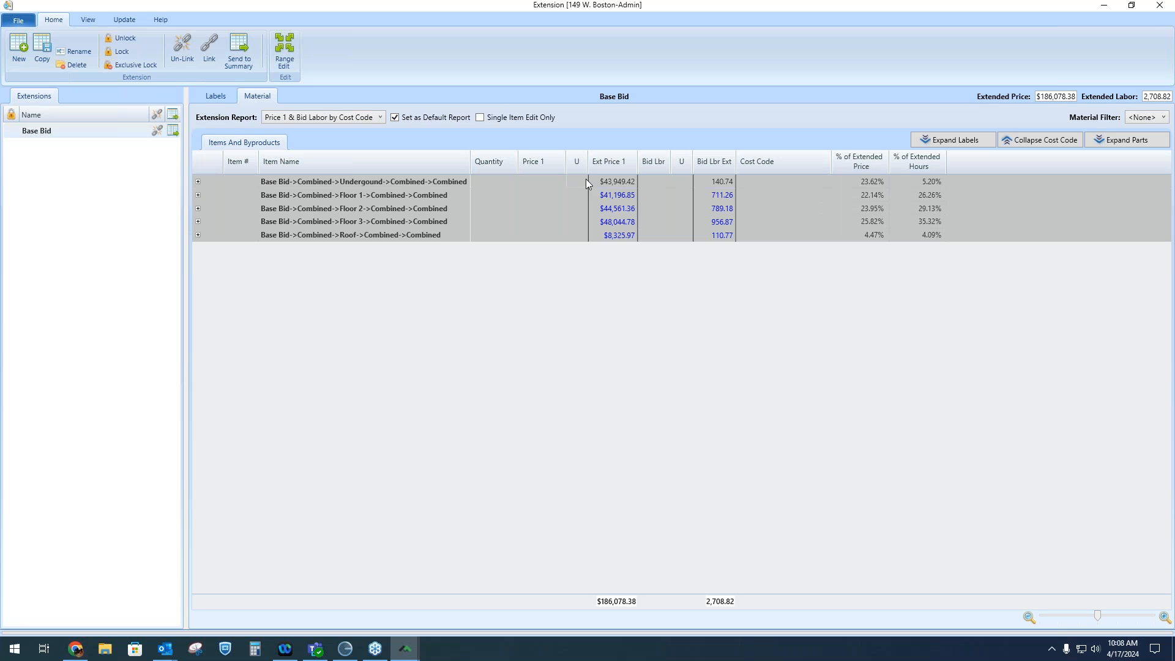
click(875, 182)
click(932, 222)
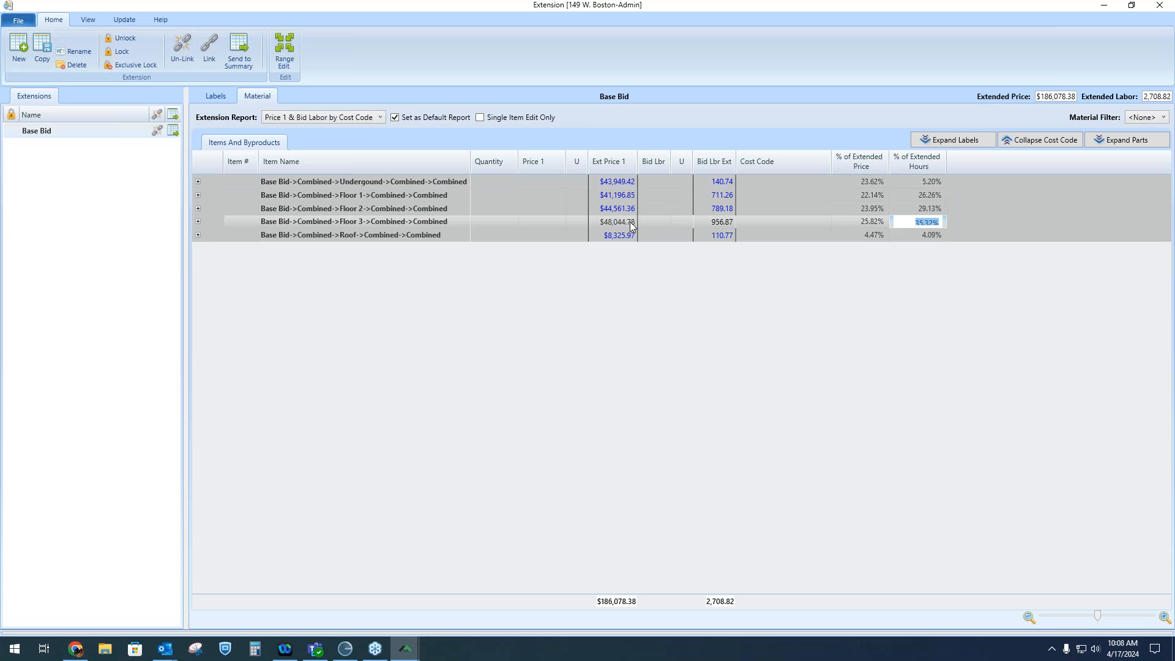
click(198, 223)
click(198, 223)
click(198, 237)
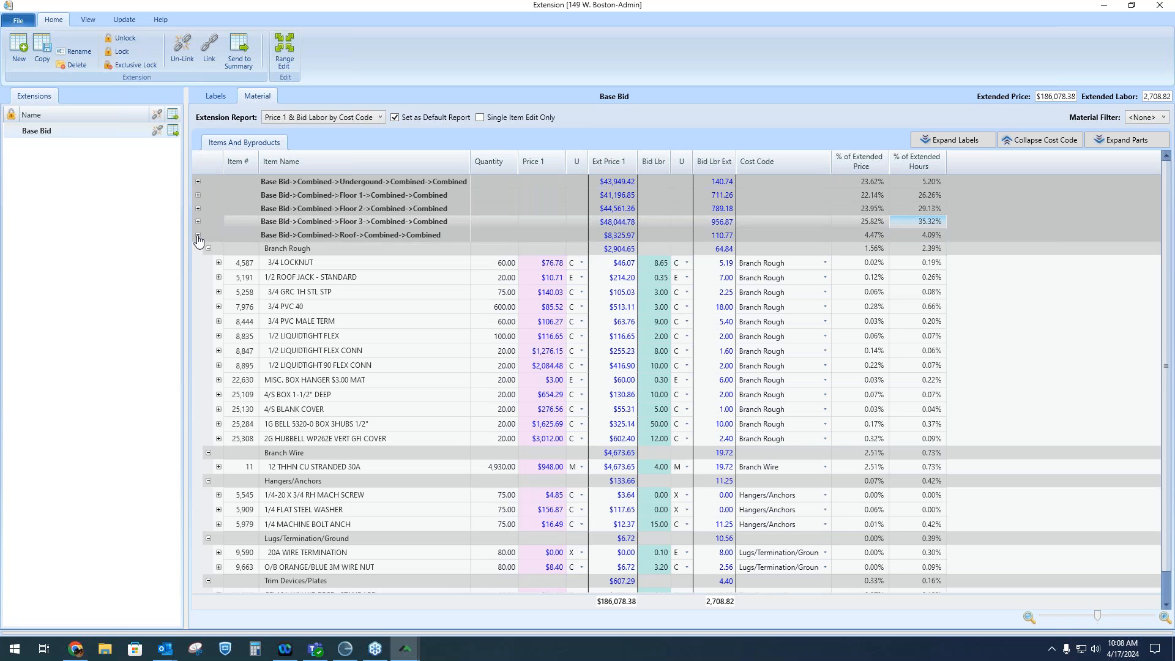
click(198, 235)
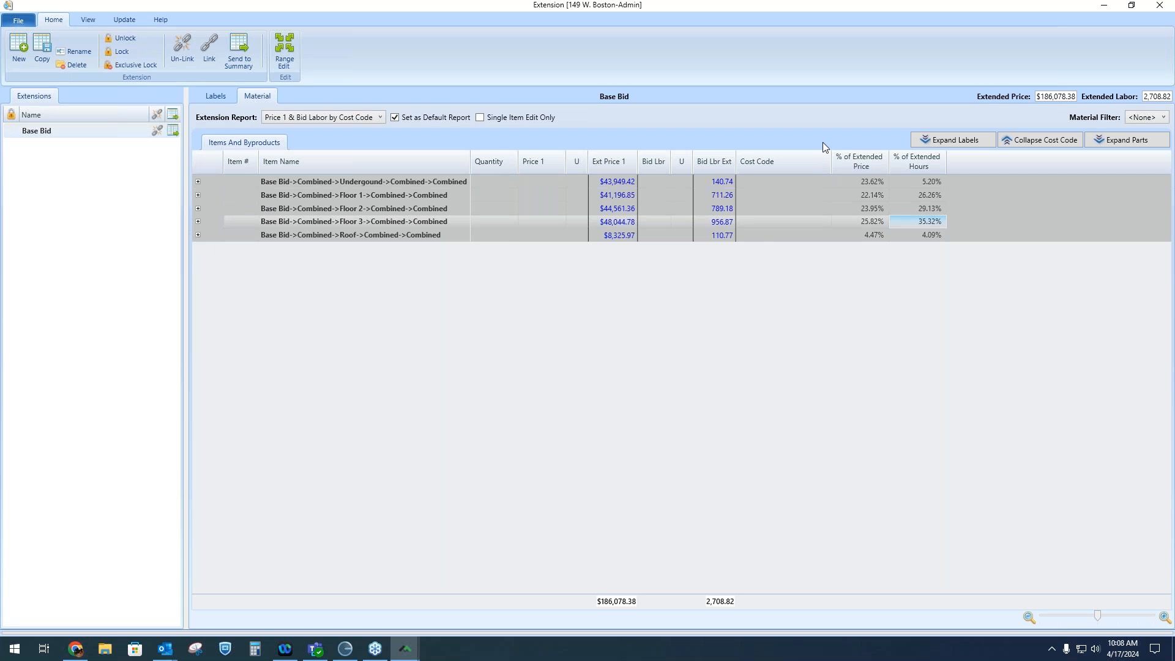
click(978, 140)
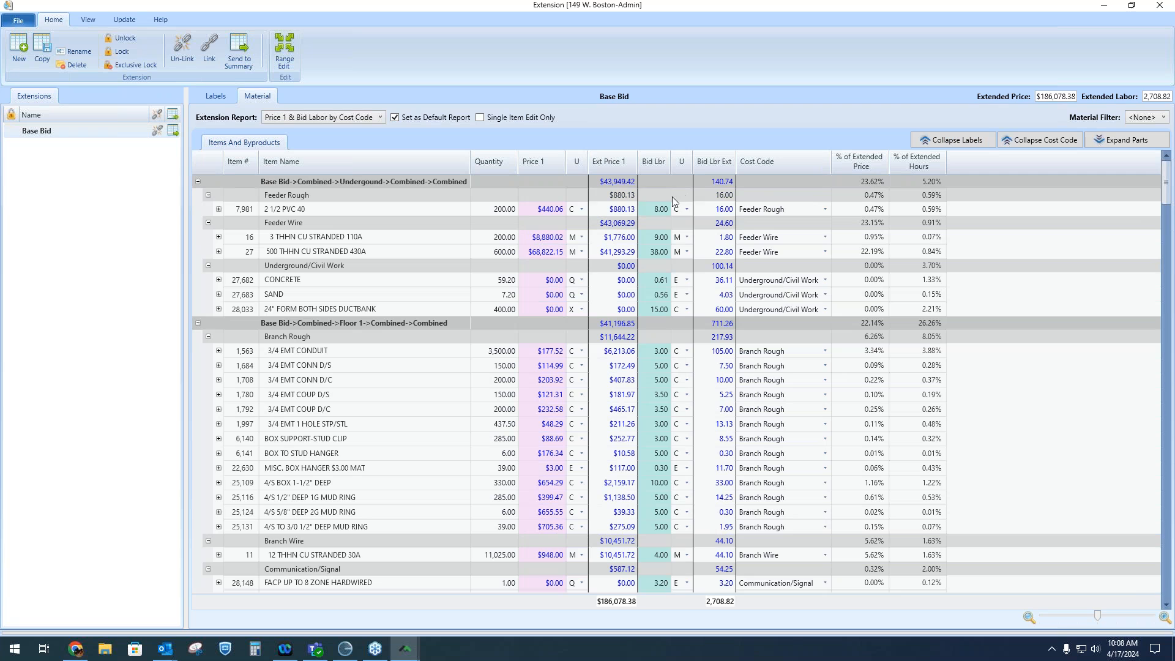
Collapse the cost codes to review cost code totals within each phase, then expand them again
click(1060, 143)
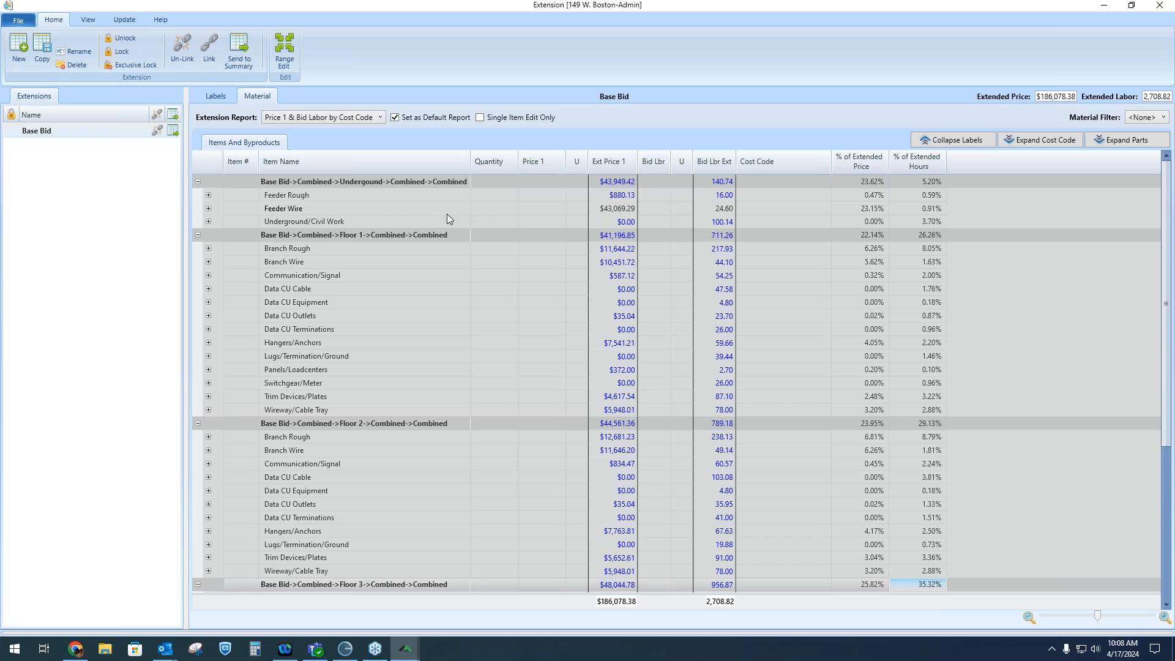
click(405, 200)
click(401, 210)
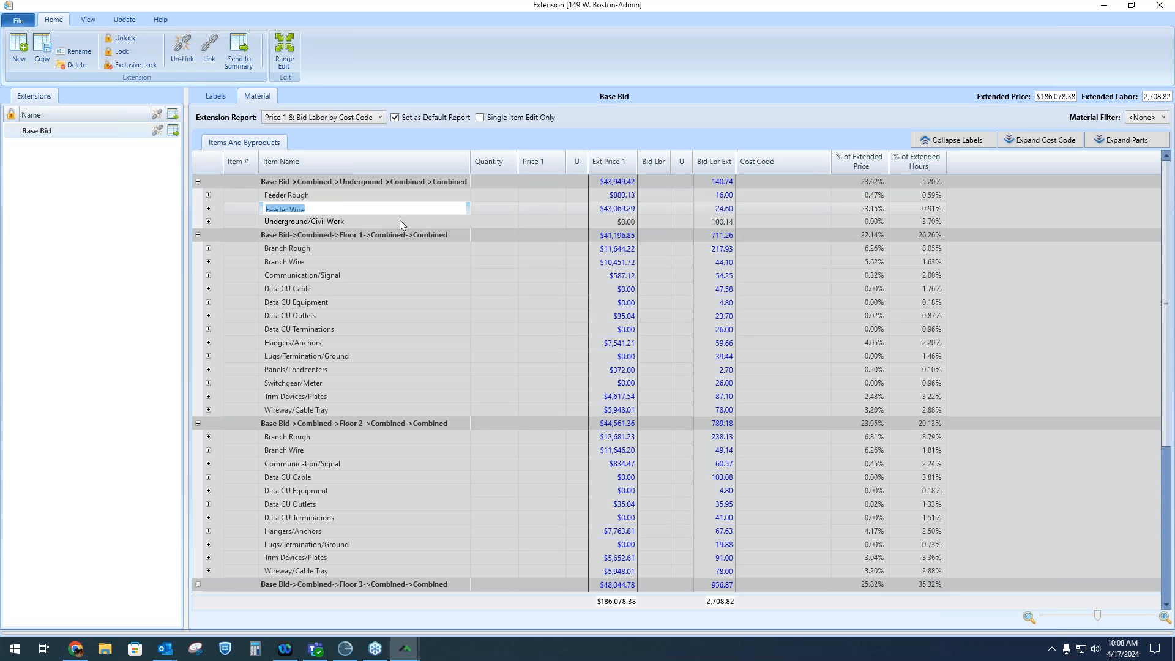
click(399, 220)
click(409, 192)
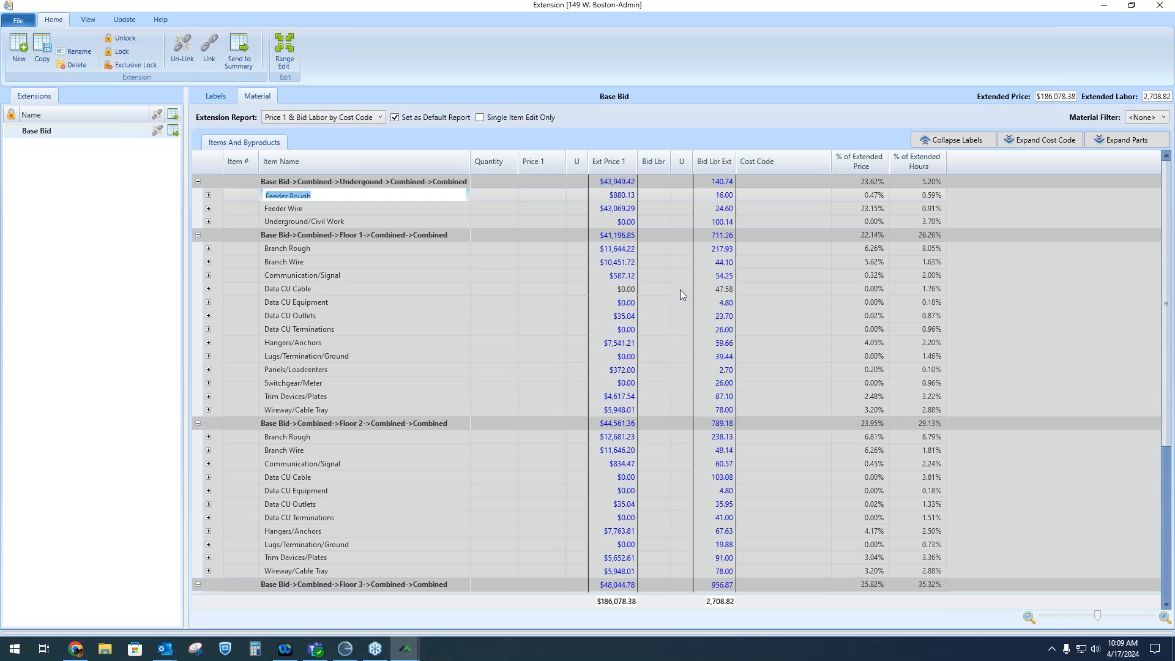
click(348, 248)
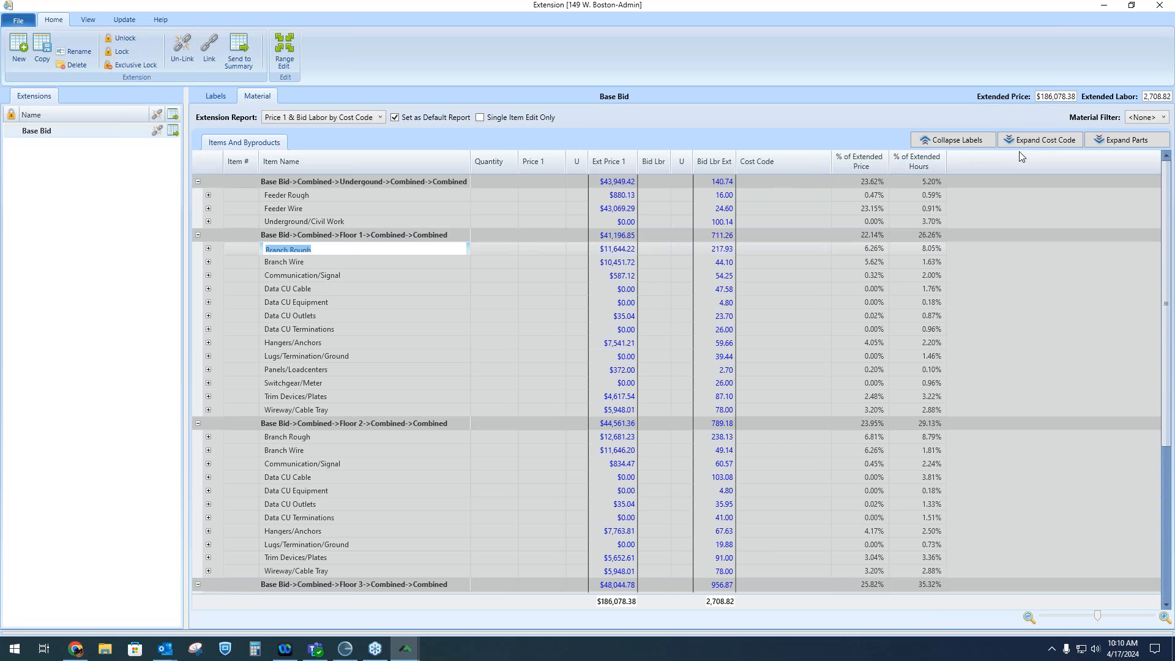
click(1039, 141)
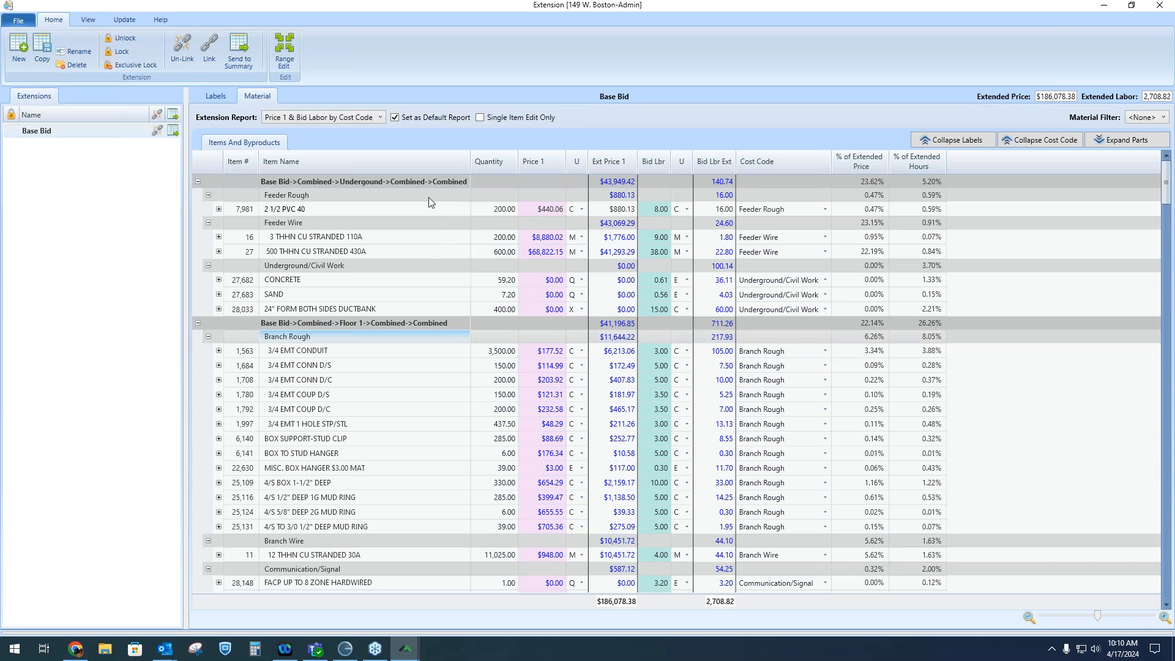
Collapse the labels, filter the Phases labels down to single phases, then re-select all phases and return to the material list
click(989, 138)
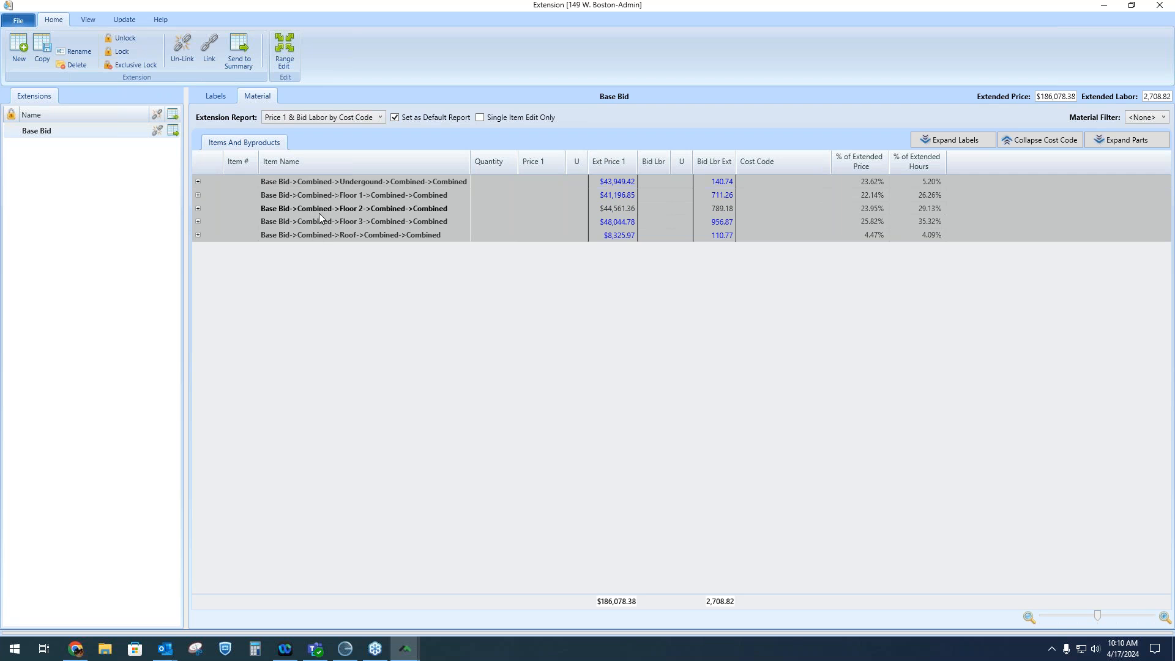
click(222, 97)
click(597, 143)
click(597, 156)
click(597, 170)
click(597, 183)
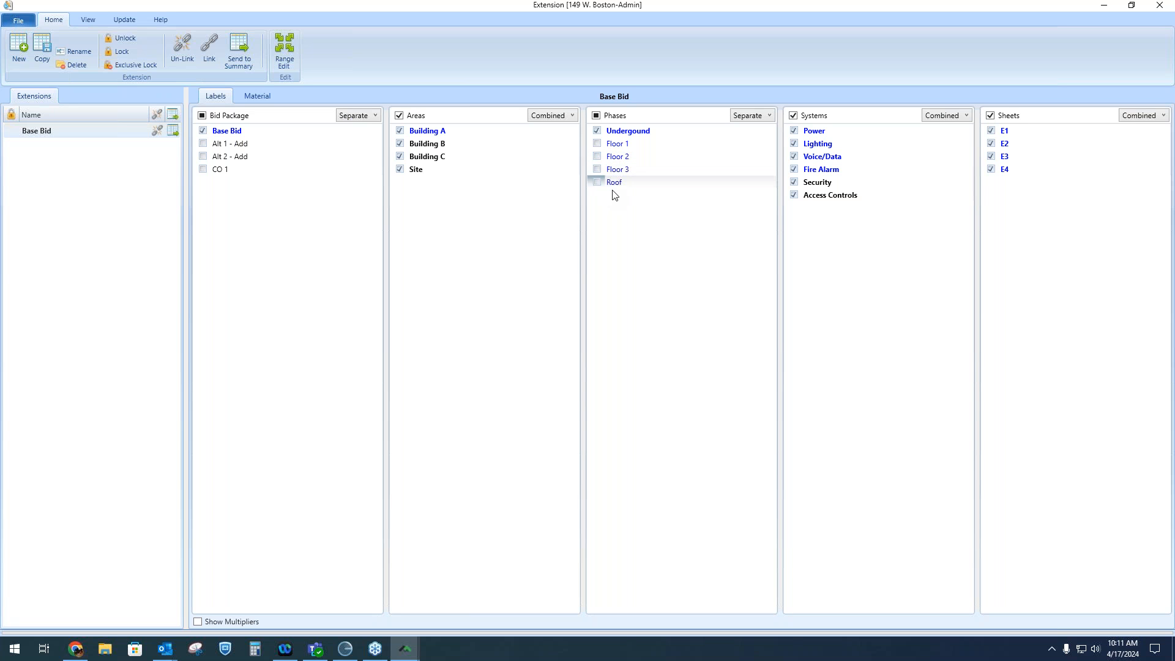
click(597, 131)
click(597, 144)
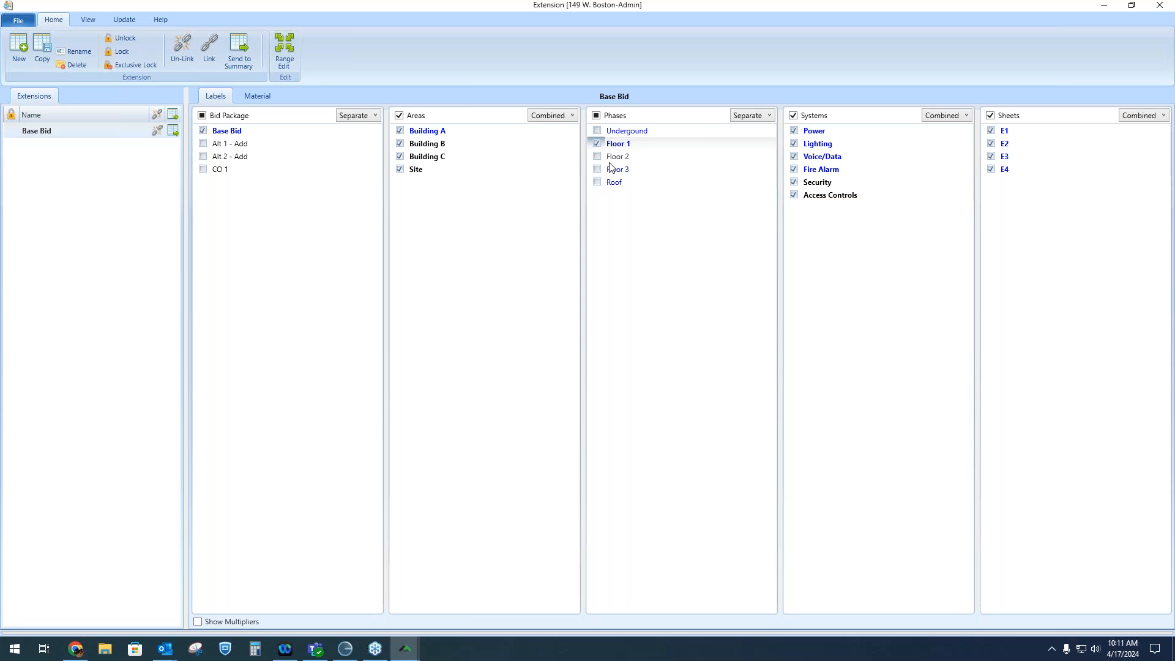
click(598, 143)
click(596, 115)
click(257, 97)
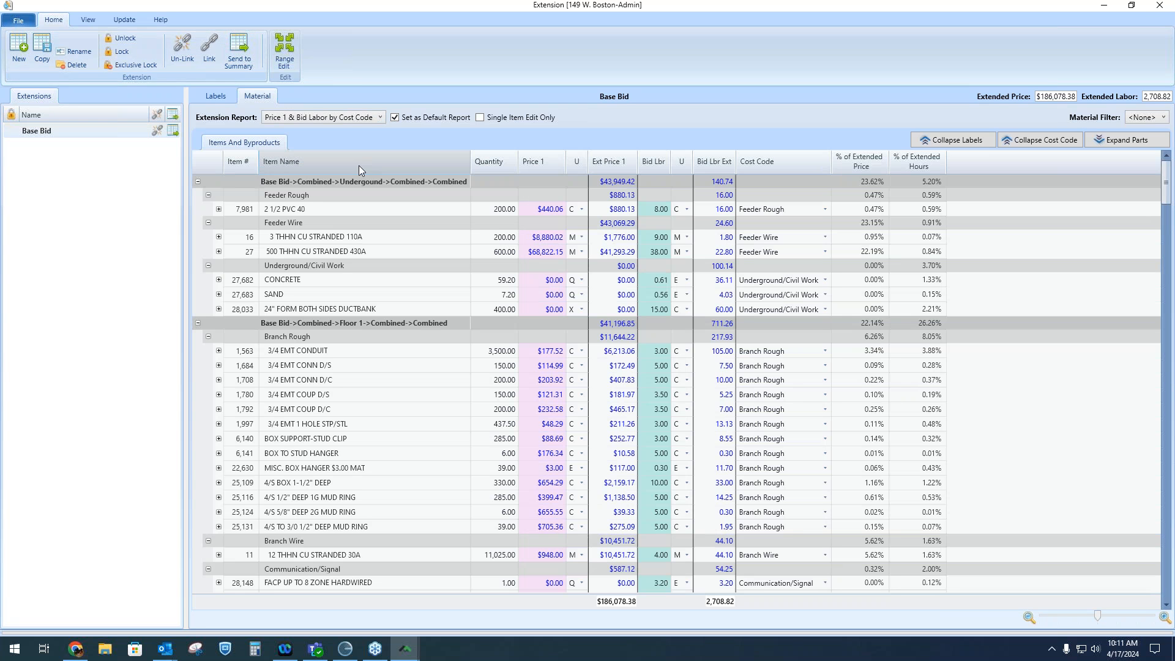
Close the extension window and open the Bid Summary for the Base Bid to review its recap
click(1158, 7)
click(390, 99)
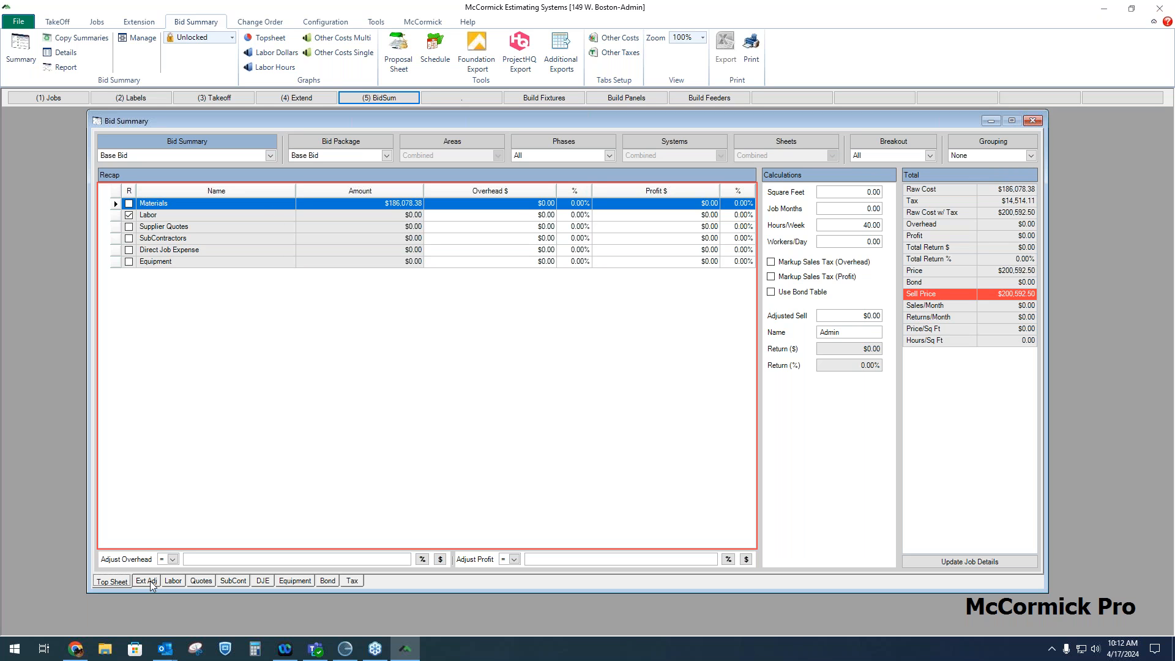
click(270, 156)
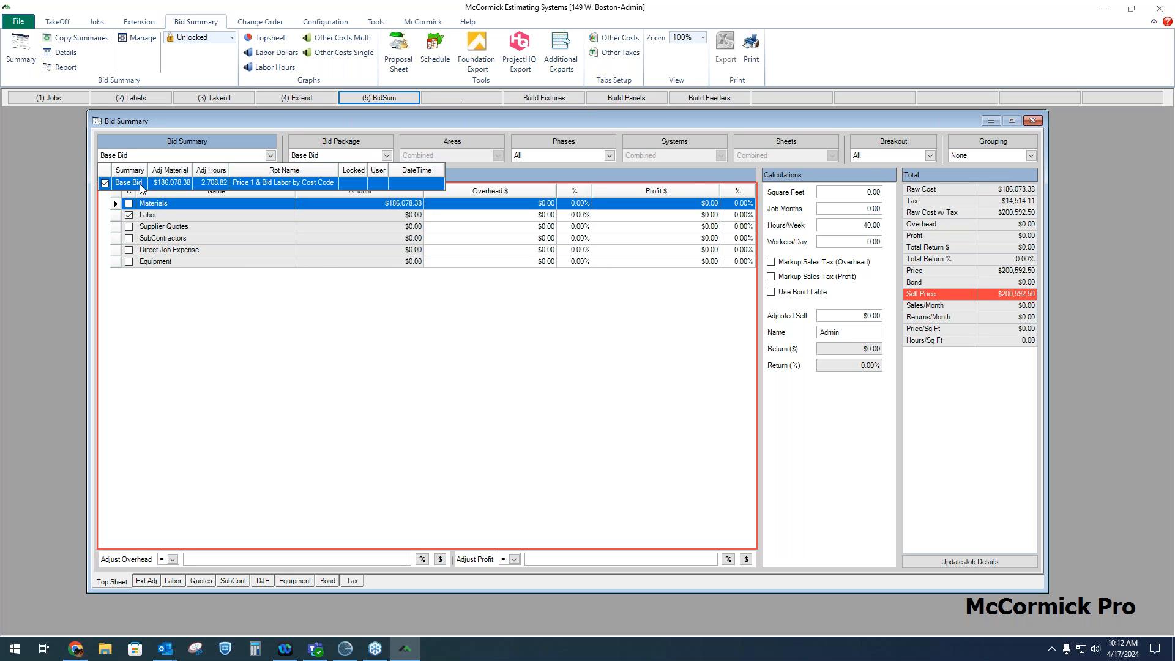
click(454, 118)
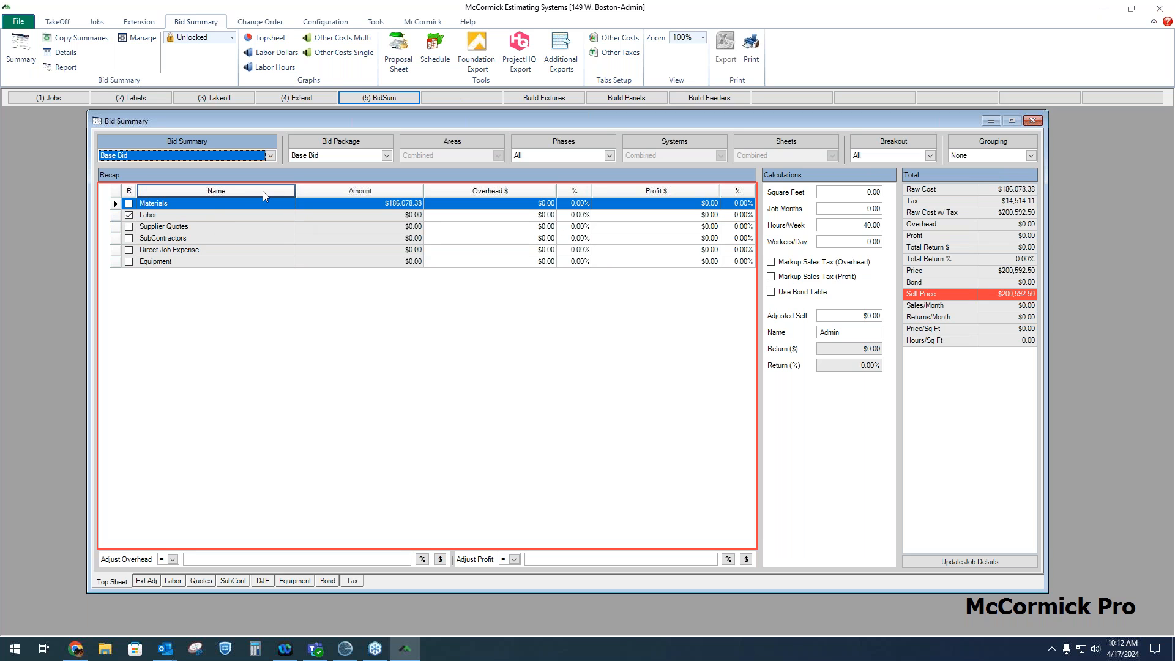
click(229, 193)
click(375, 191)
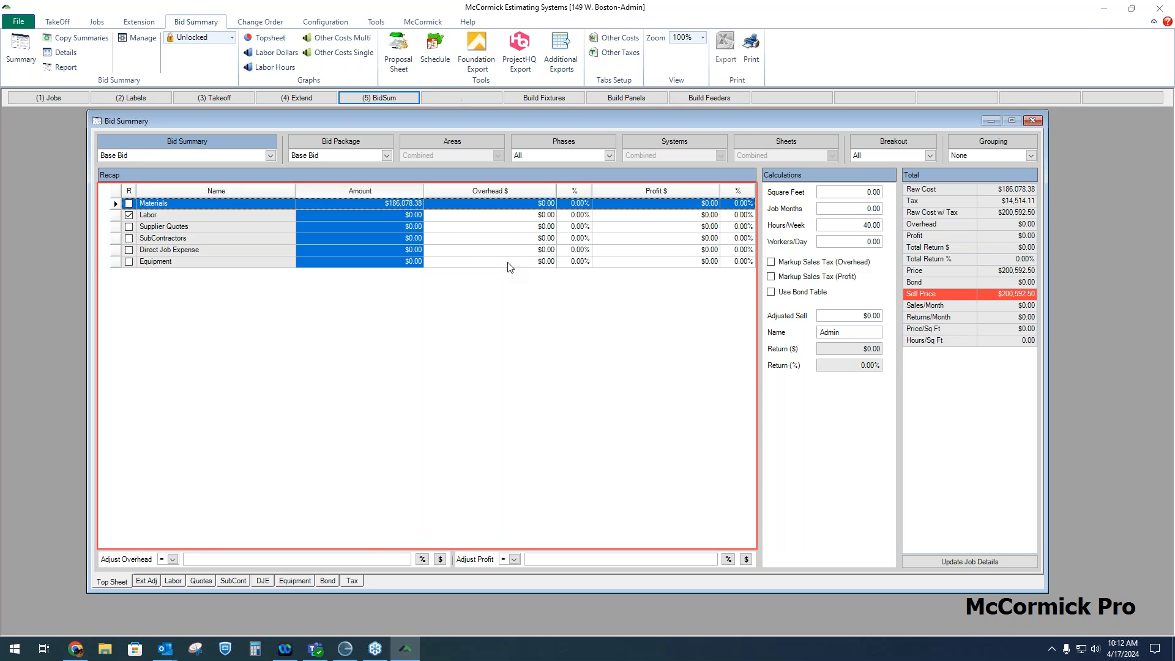
Set the Bid Summary grouping to Phases and expand Materials to view its phase totals
click(1033, 155)
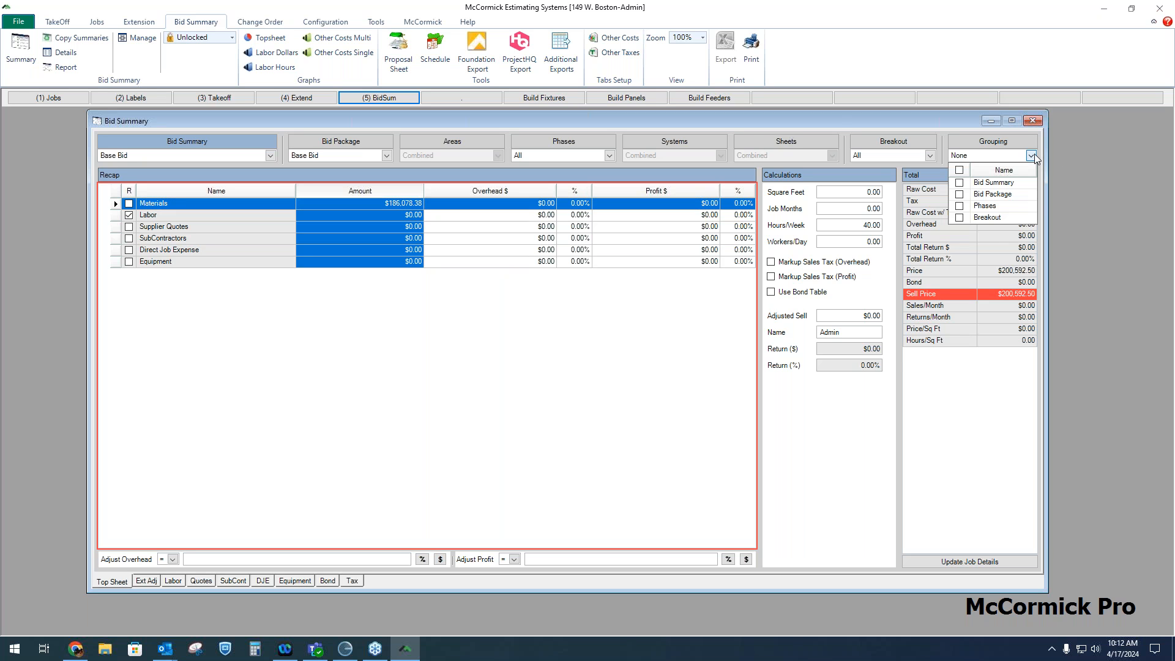
click(959, 207)
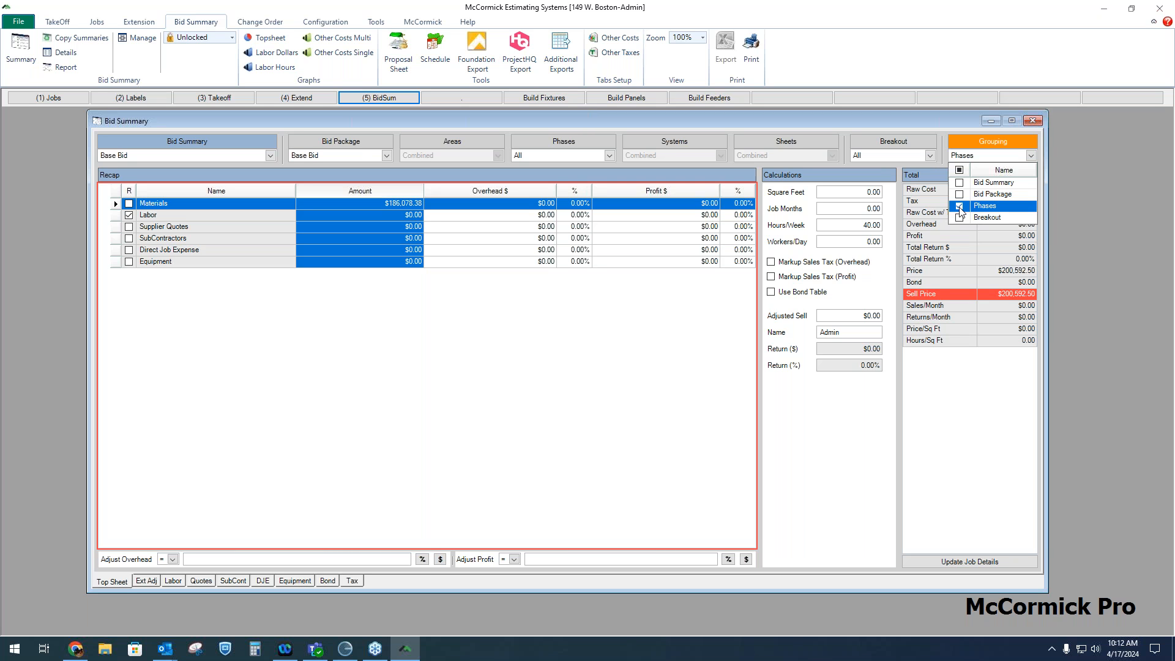
click(246, 192)
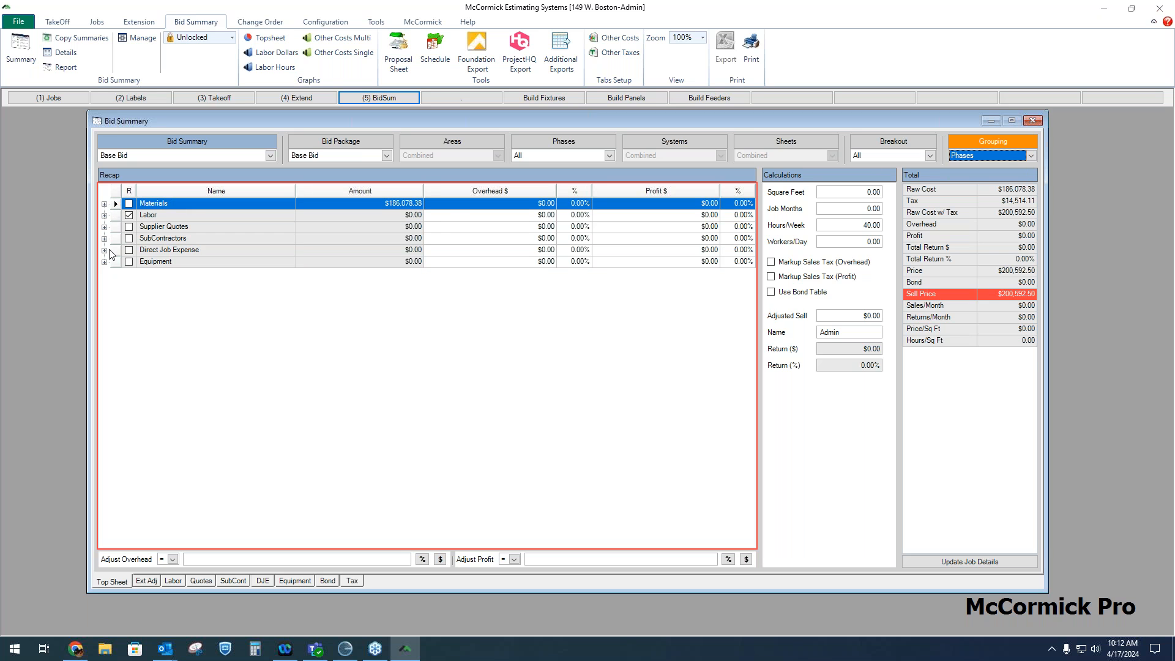
click(104, 204)
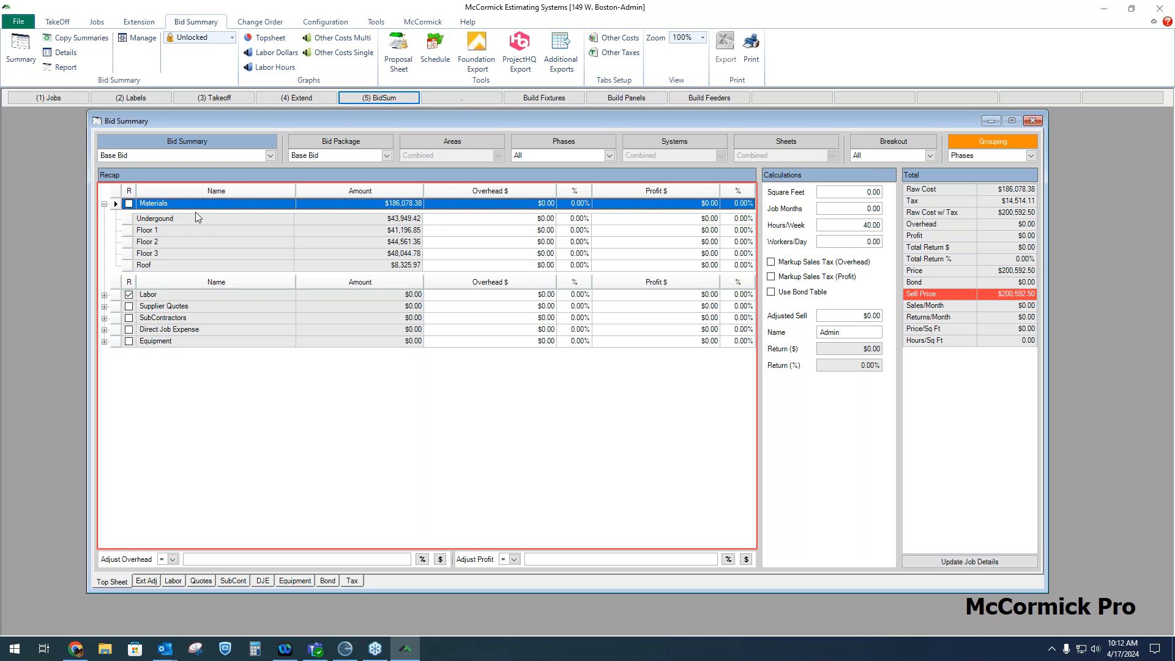
click(104, 205)
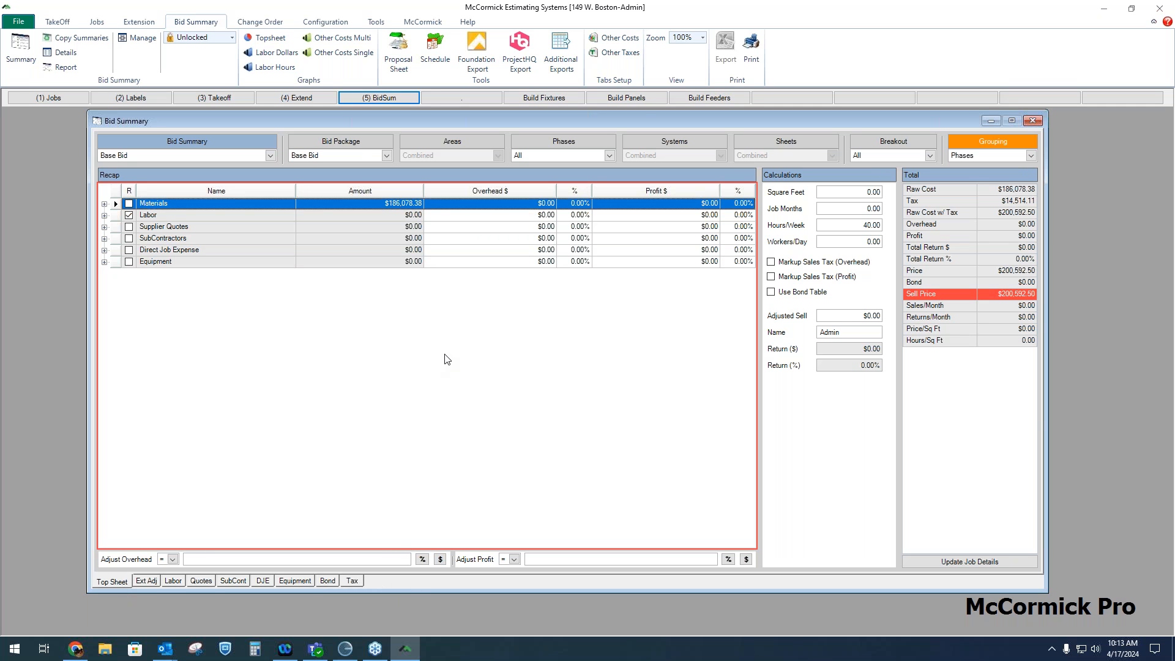
Add Breakout to the grouping and expand Materials and the Undergound phase to view its cost code amounts
click(1030, 156)
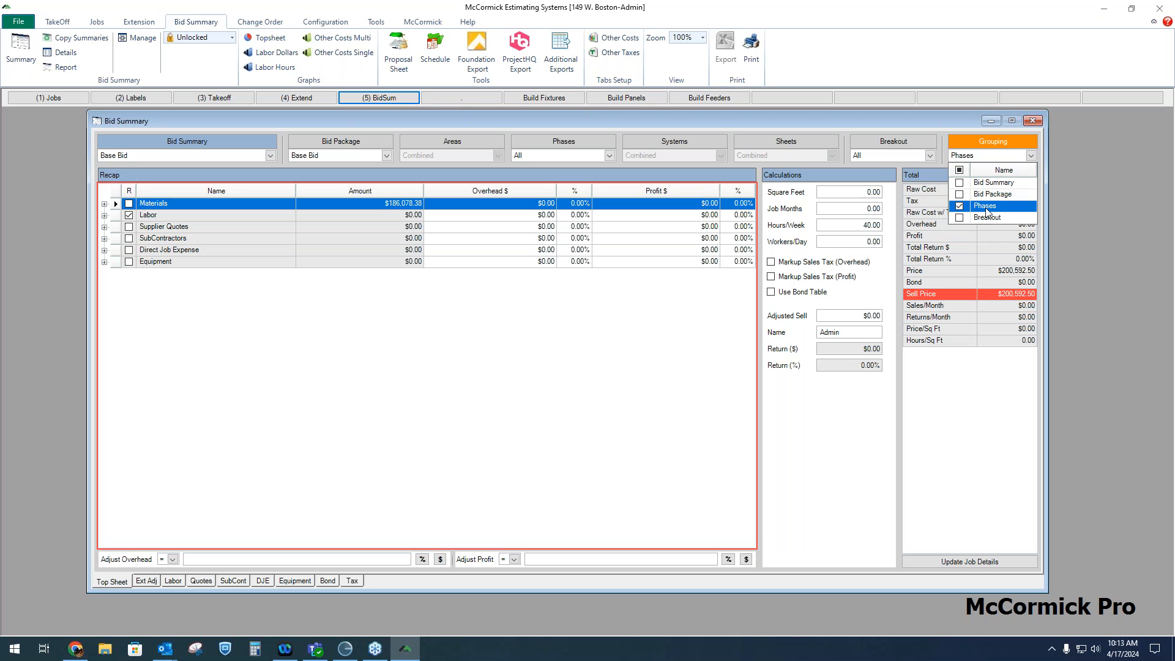
click(959, 218)
click(866, 116)
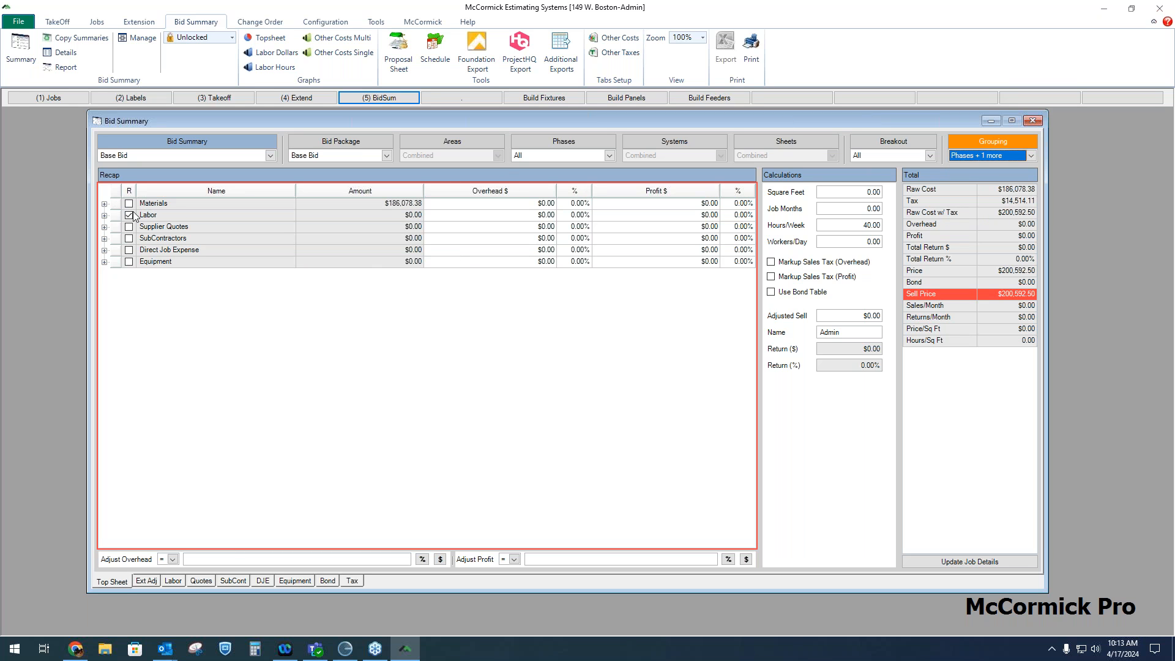
click(104, 203)
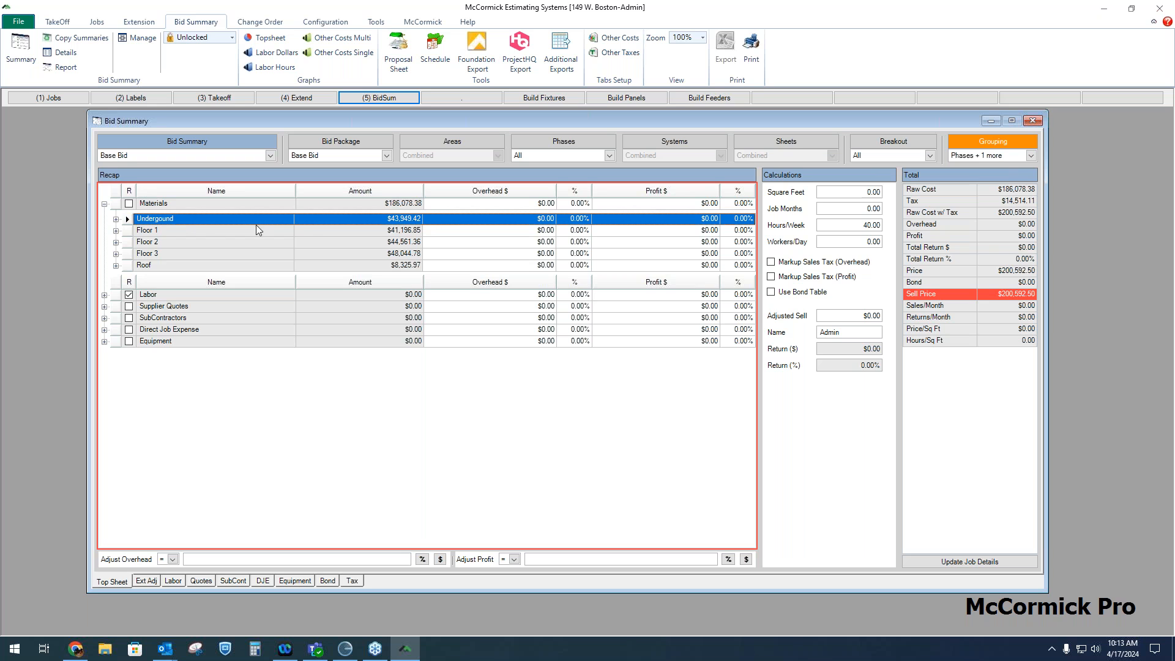
click(116, 219)
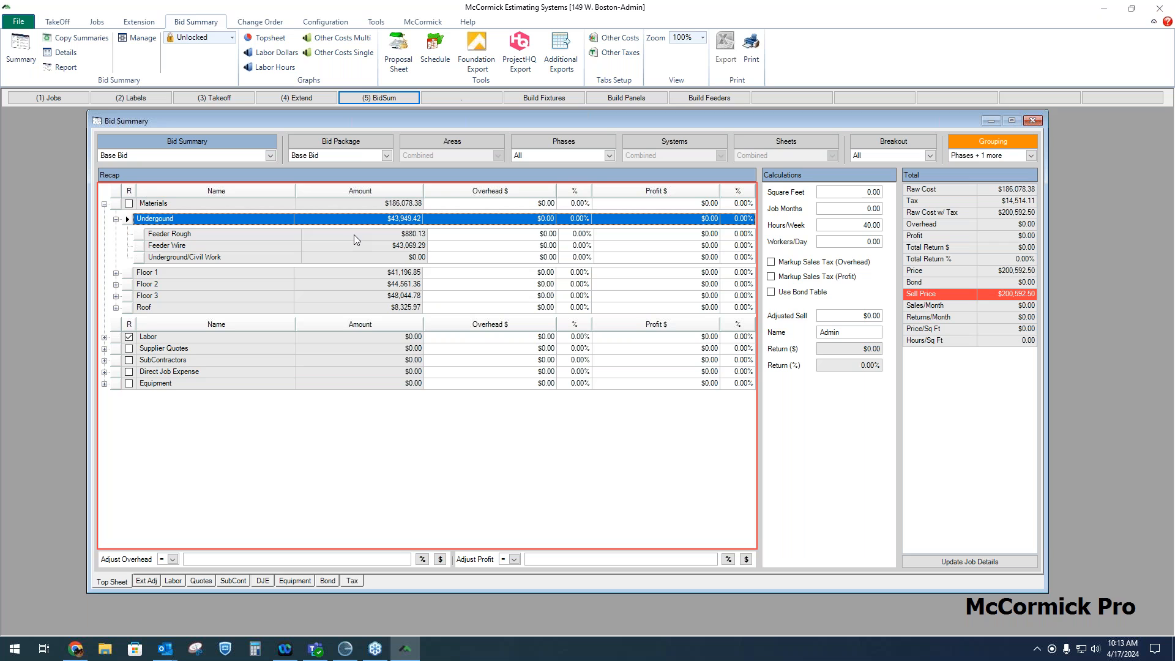
click(116, 219)
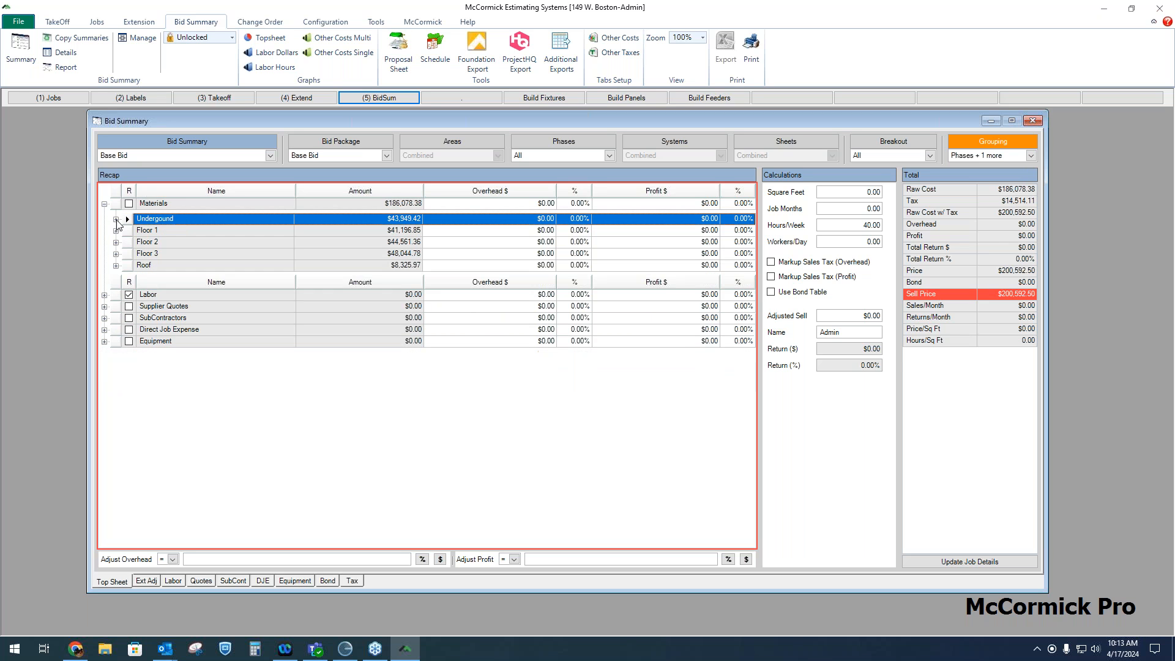
click(104, 203)
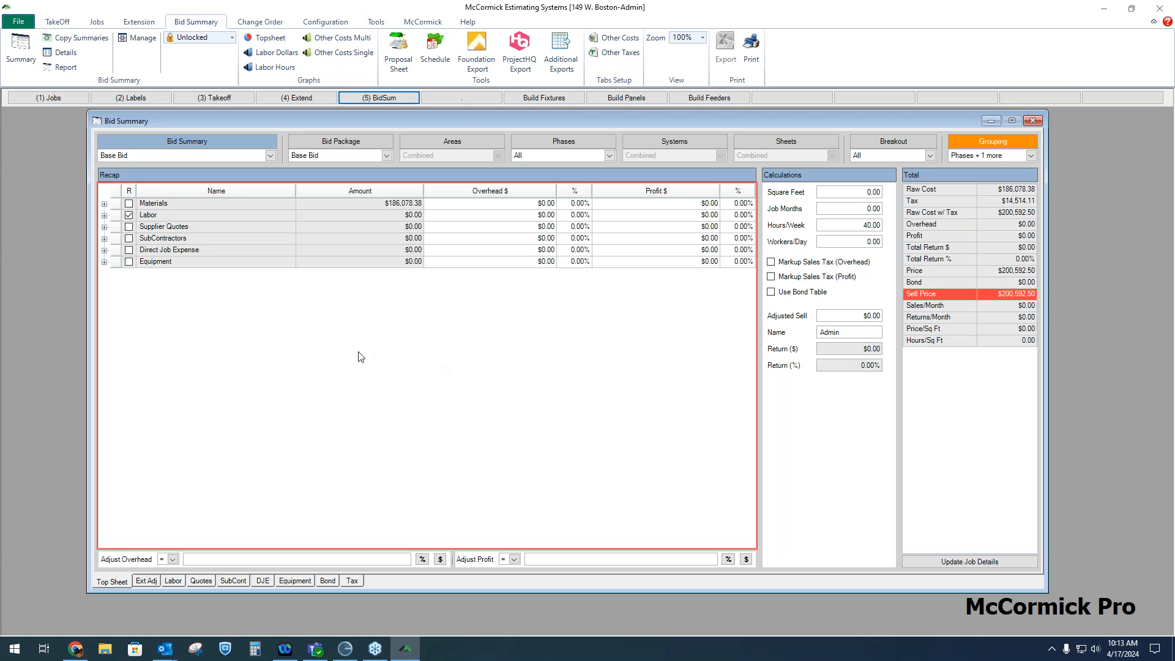
Assign the Foreman, J/Mn Tec and Appr 1 labor classes to the bid's assigned labor
click(173, 581)
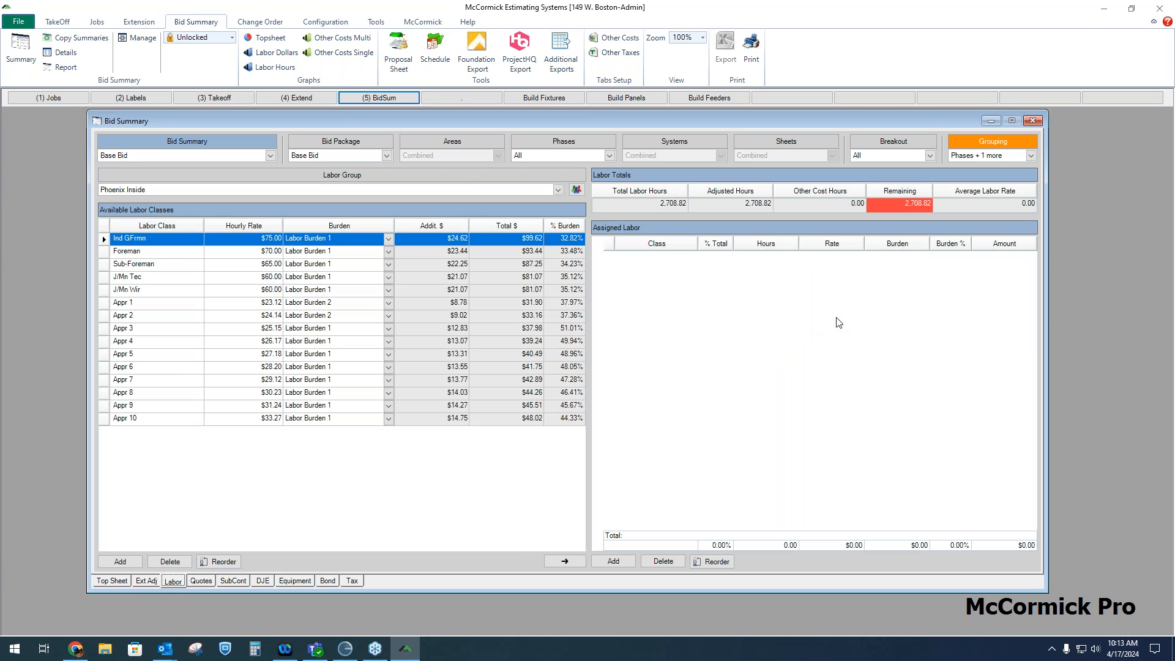
click(172, 253)
click(567, 562)
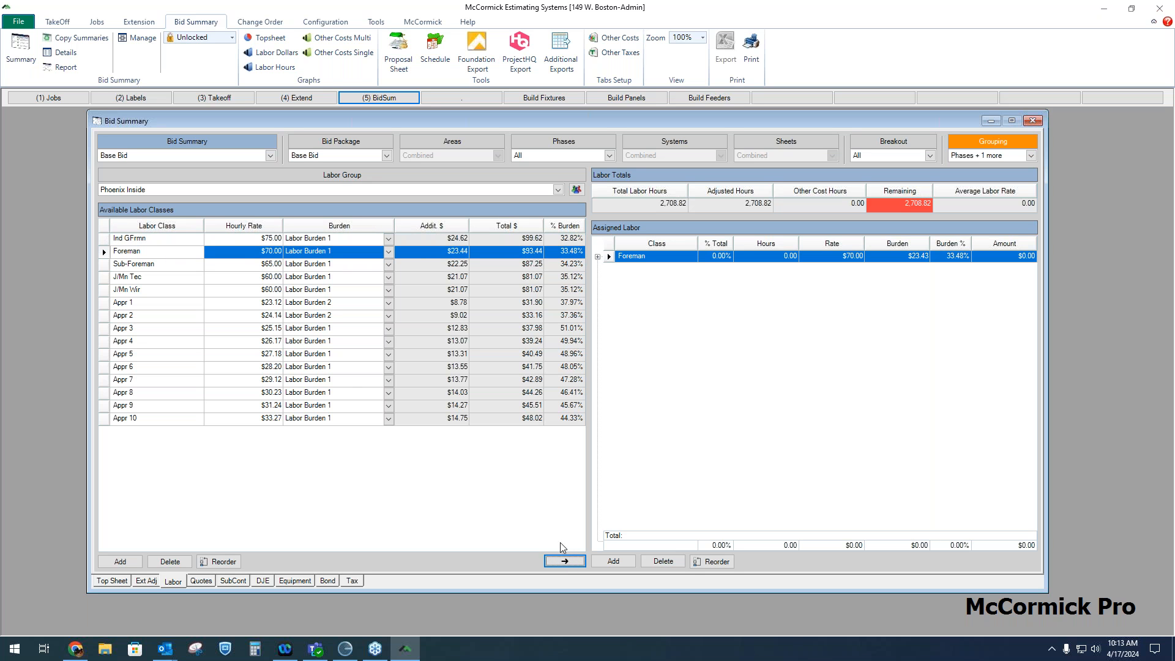
click(175, 280)
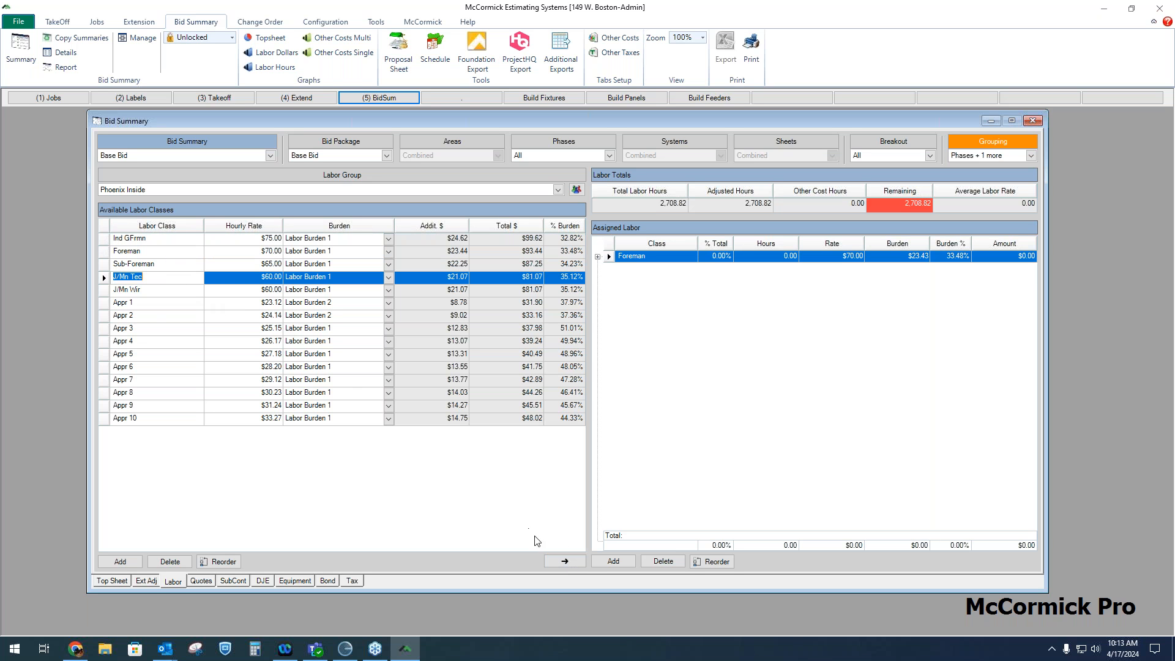
click(565, 561)
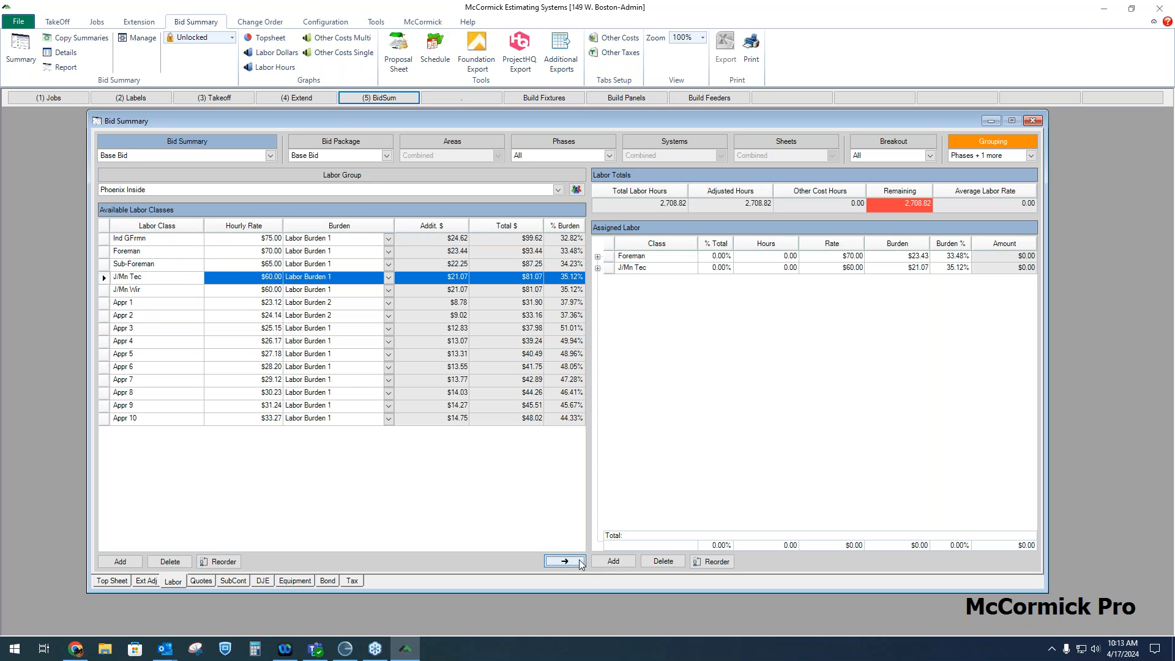
click(193, 304)
click(565, 561)
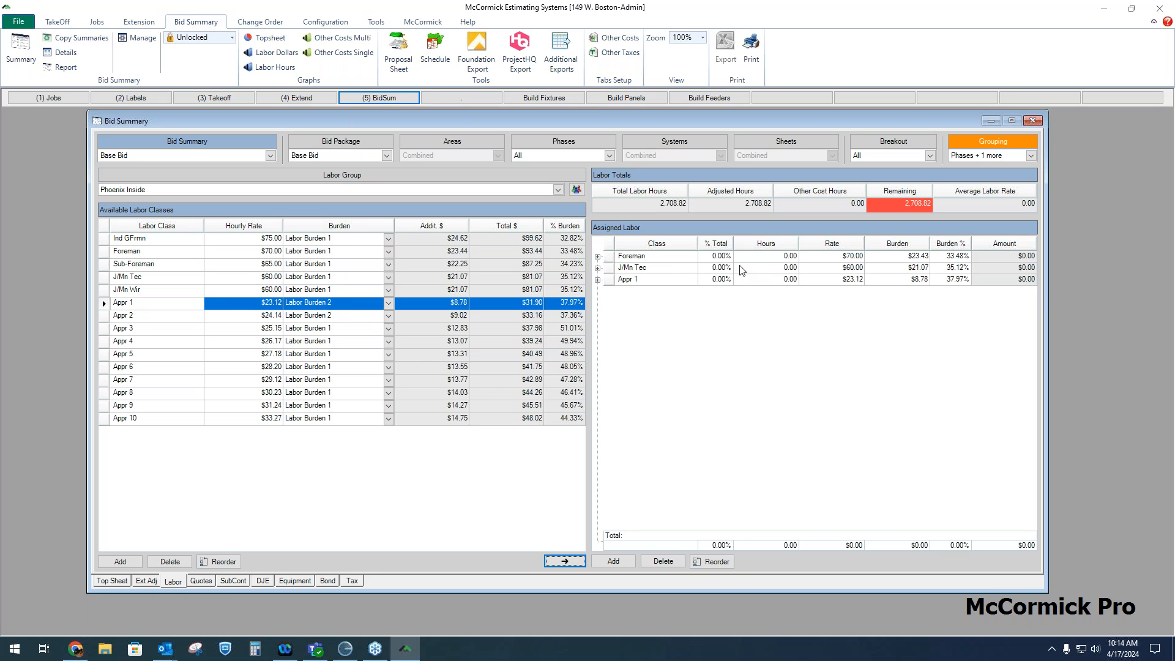
Split the labor by percentage: Foreman 25%, J/Mn Tec 50%, Appr 1 25%, and expand Foreman to view hours by phase
click(768, 258)
click(776, 269)
click(776, 279)
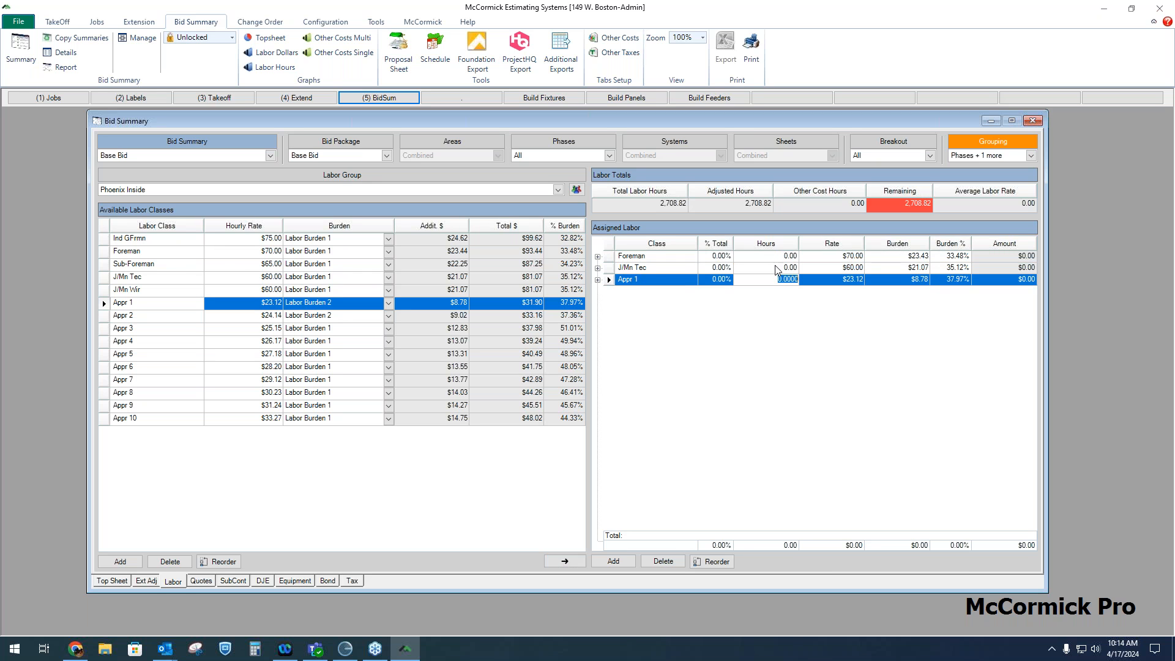
click(776, 257)
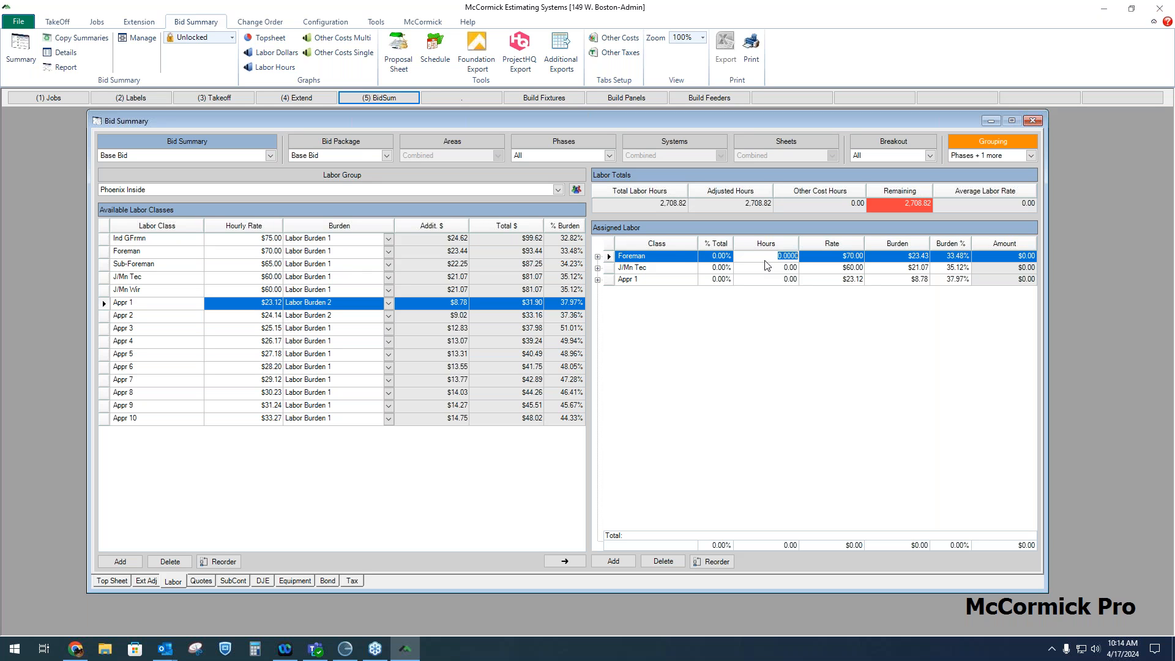
key(shift+Tab)
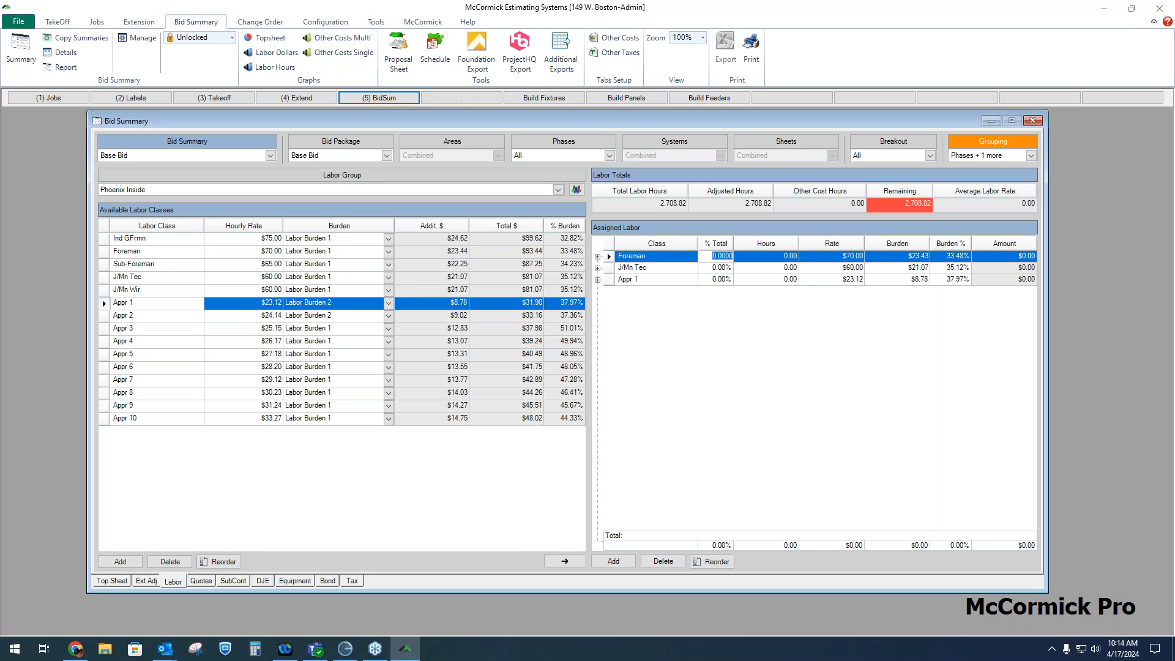
text(25)
key(Return)
text(50)
key(Return)
text(25)
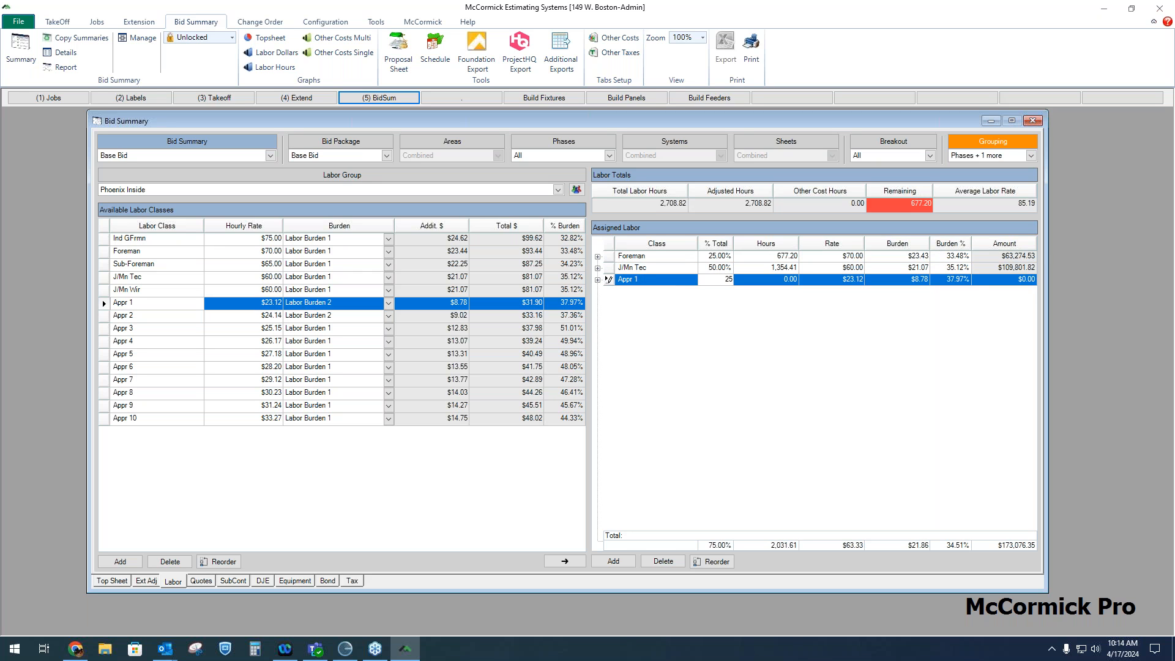
click(726, 267)
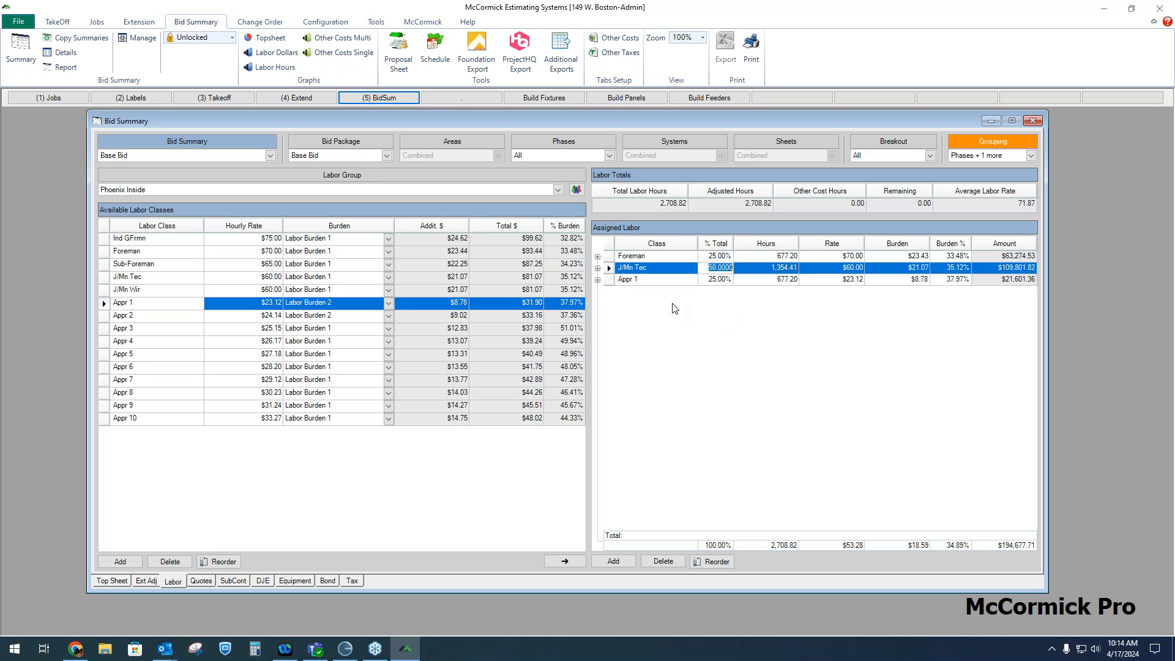
click(598, 257)
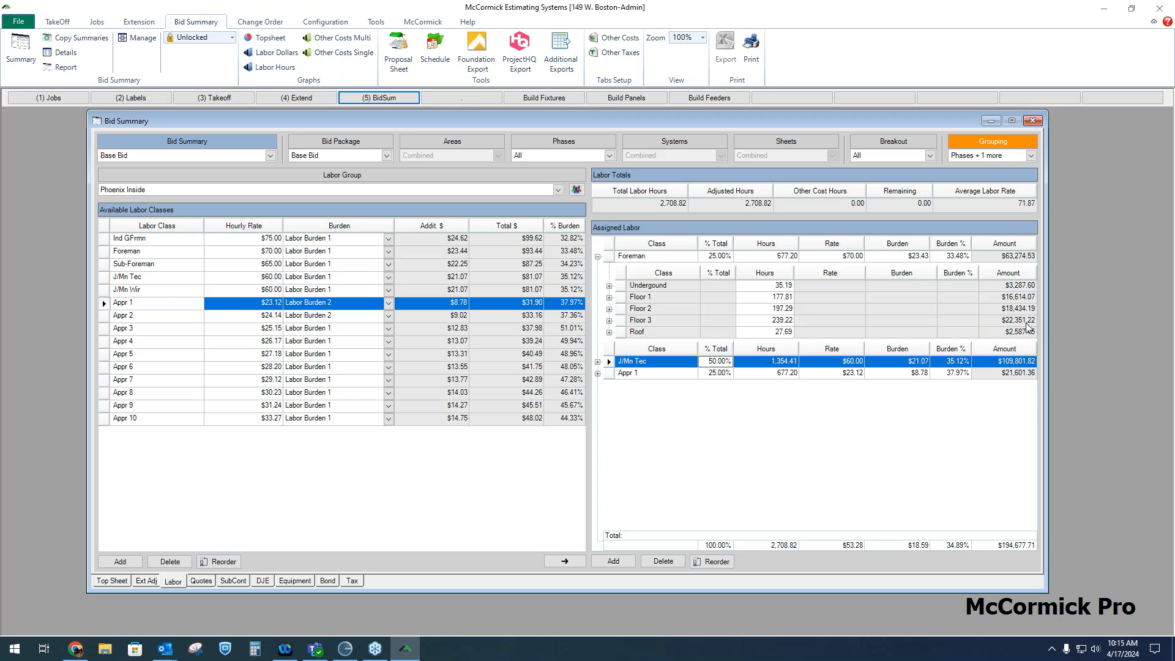
click(598, 256)
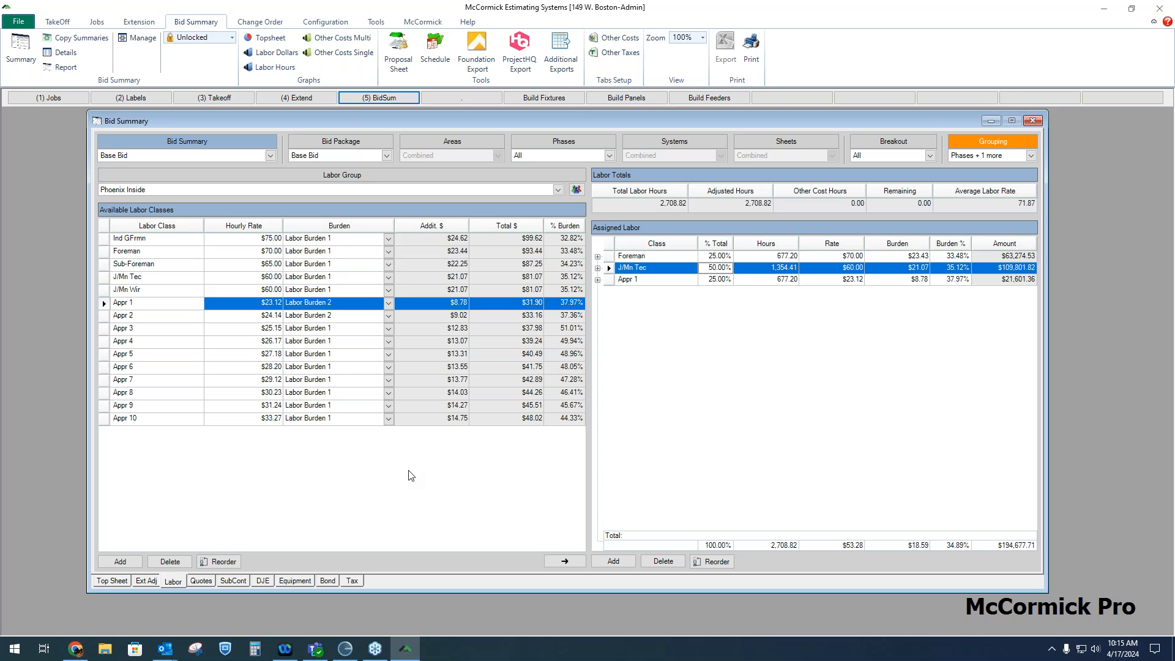
Enter a $30,000.00 unit price for the Fixtures supplier quote
click(203, 581)
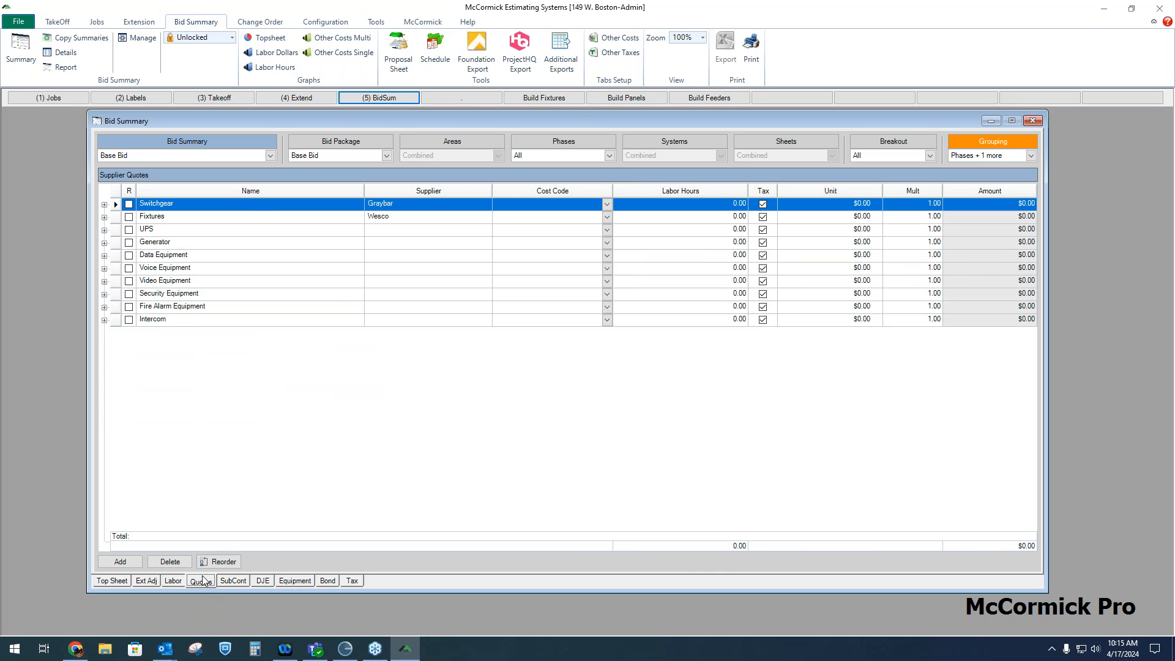
click(254, 217)
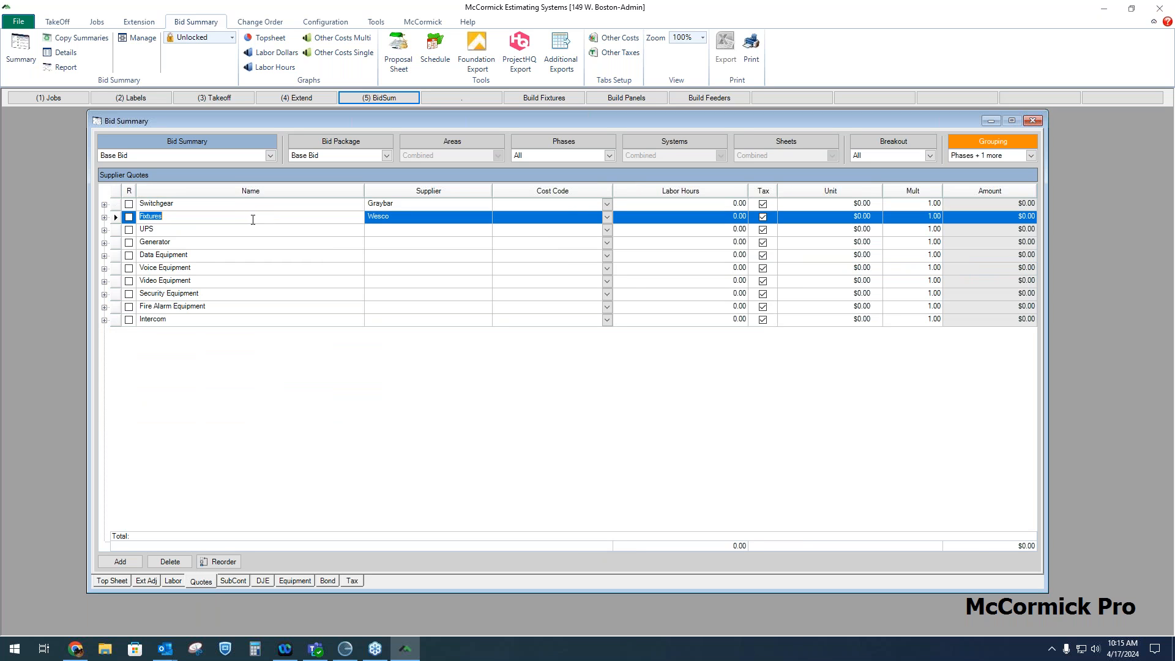
click(844, 218)
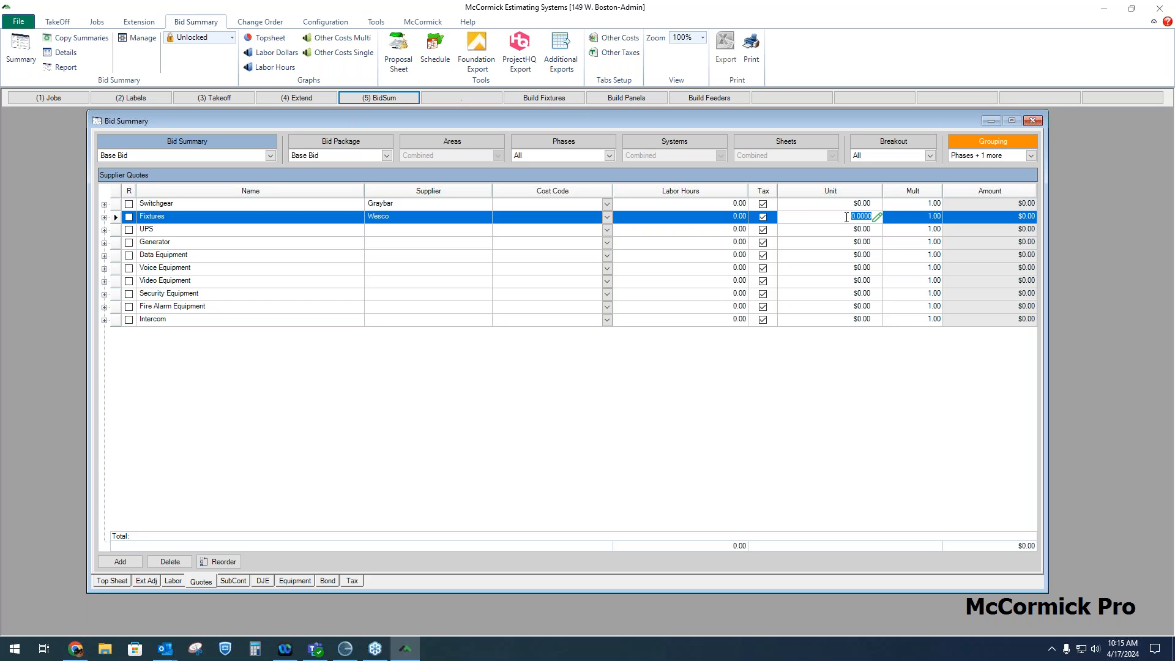
text(30)
click(854, 229)
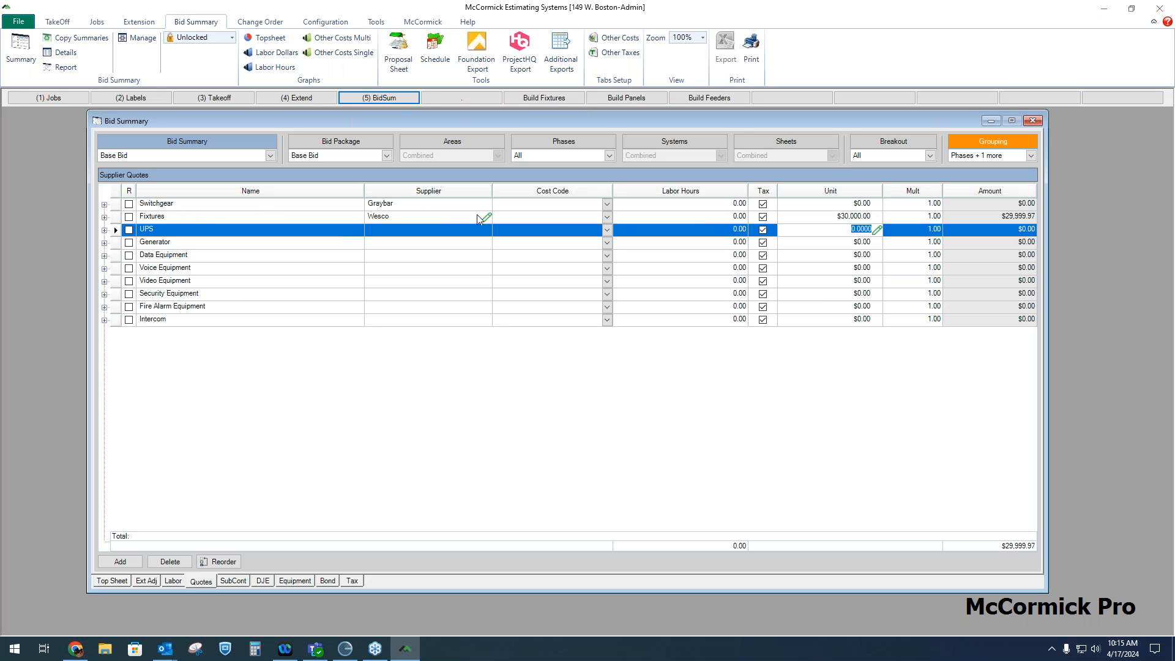
Expand the Fixtures supplier quote and review its amounts across the phases
click(839, 217)
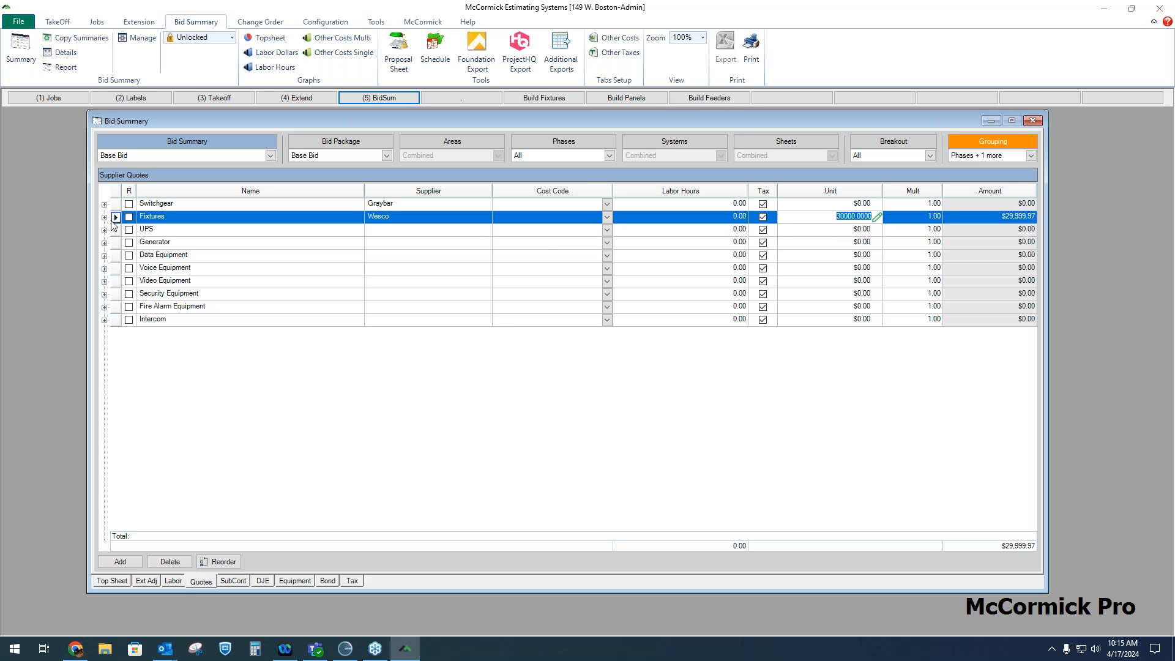
click(104, 217)
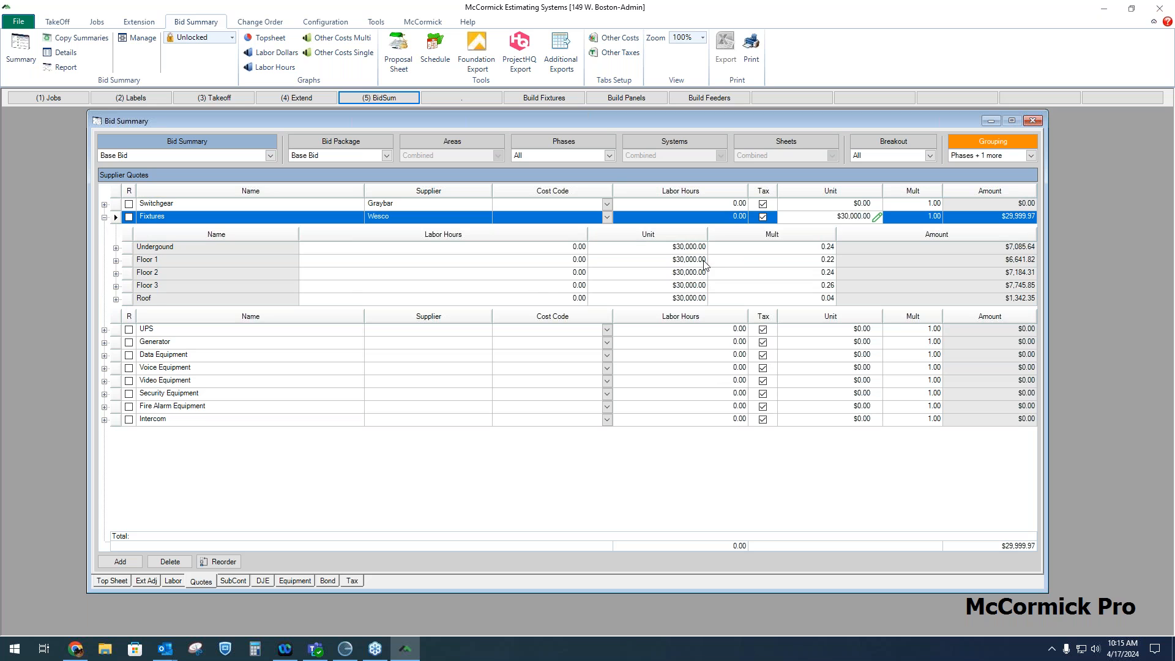
click(1001, 251)
key(Down)
key(Down)
key(Down)
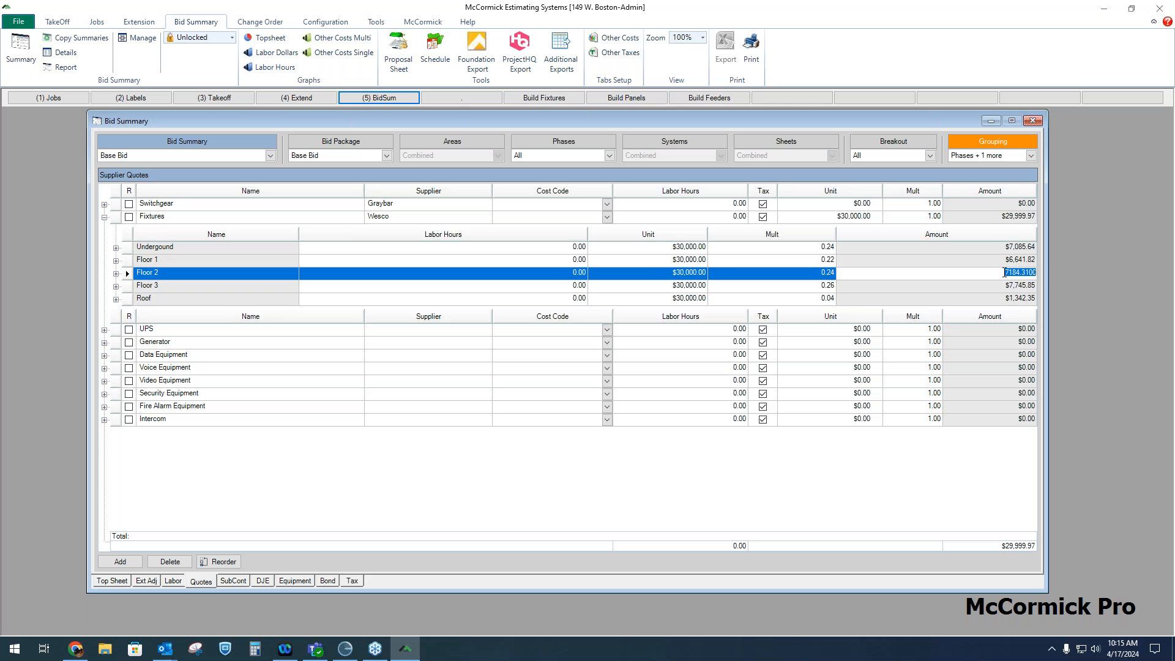
key(Down)
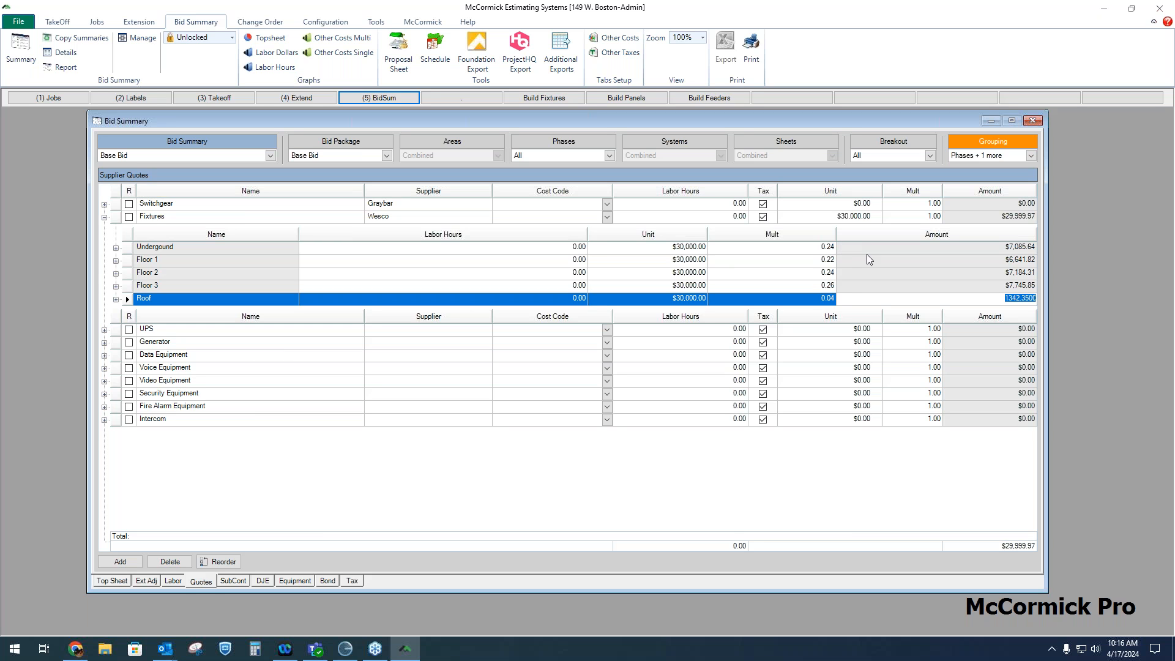
Set the Fixtures multiplier to 0 for Undergound, Floor 1, Floor 2, Floor 3 and Roof
click(827, 247)
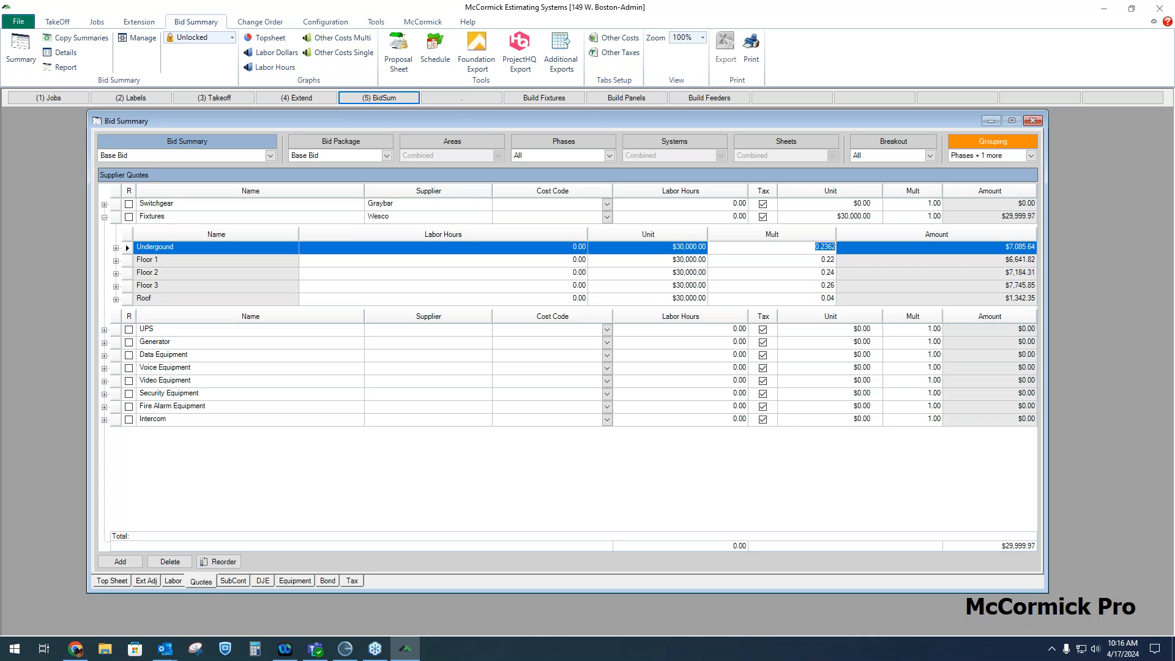
text(0)
click(833, 262)
text(0)
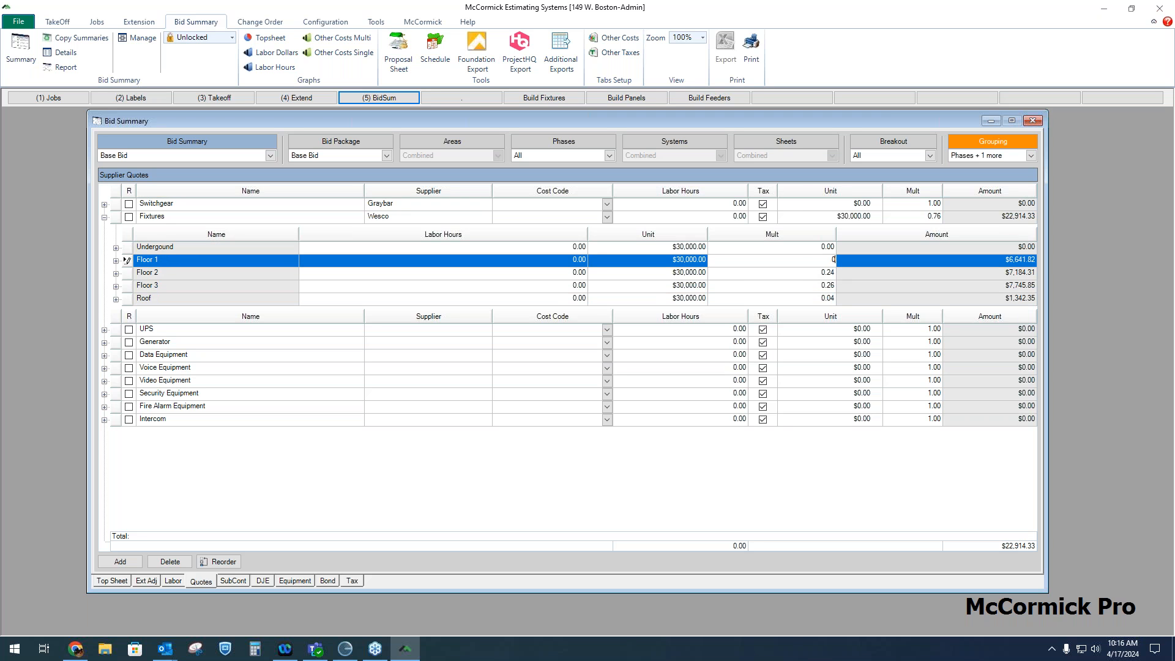
click(833, 273)
text(0)
click(834, 287)
click(833, 298)
text(0)
click(834, 286)
text(0)
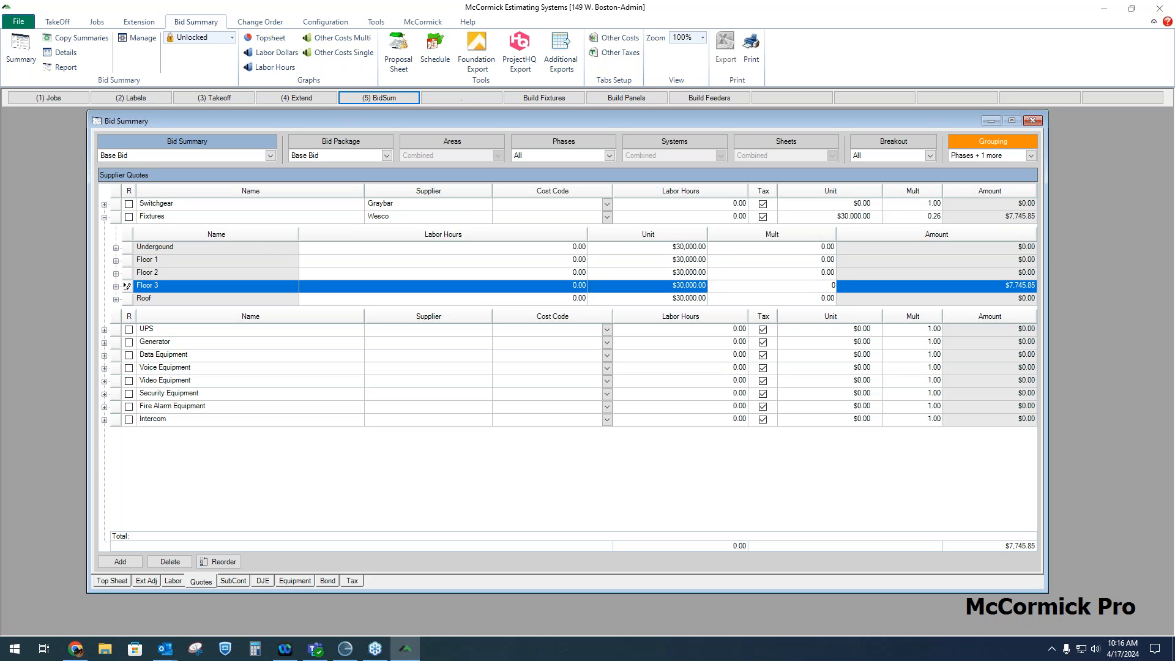
Enter Fixtures unit prices by phase: Undergound 0, Floor 1 $10,000, Floor 2 $15,000, Floor 3 $5,000, Roof 0
click(696, 247)
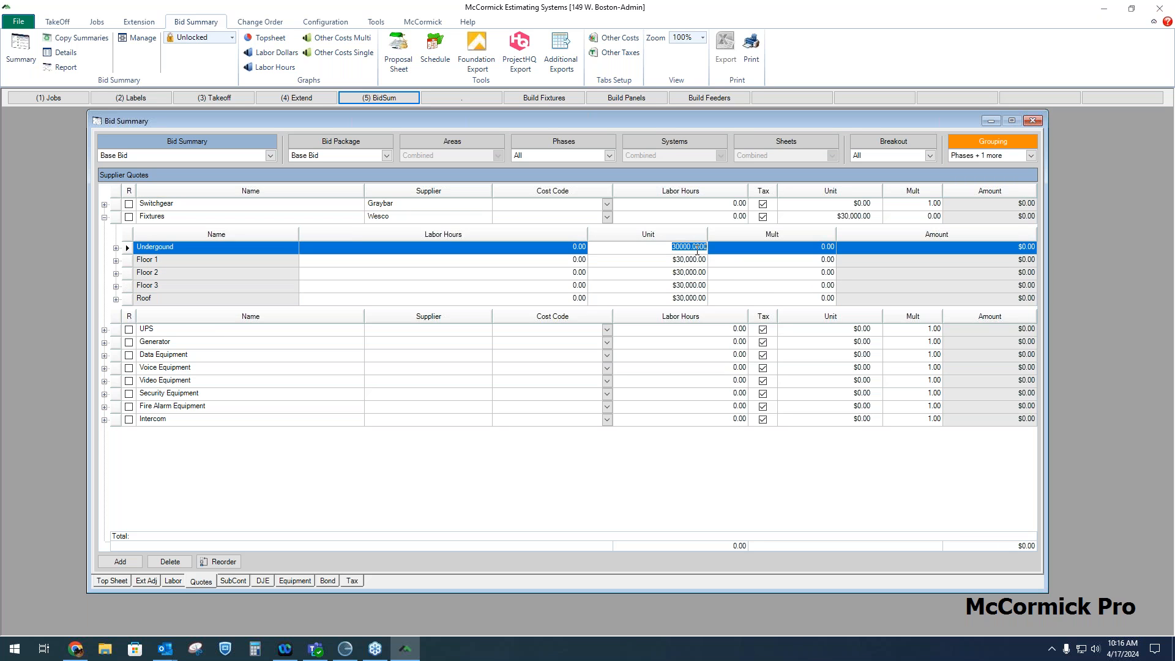
text(0)
click(697, 261)
text(10000)
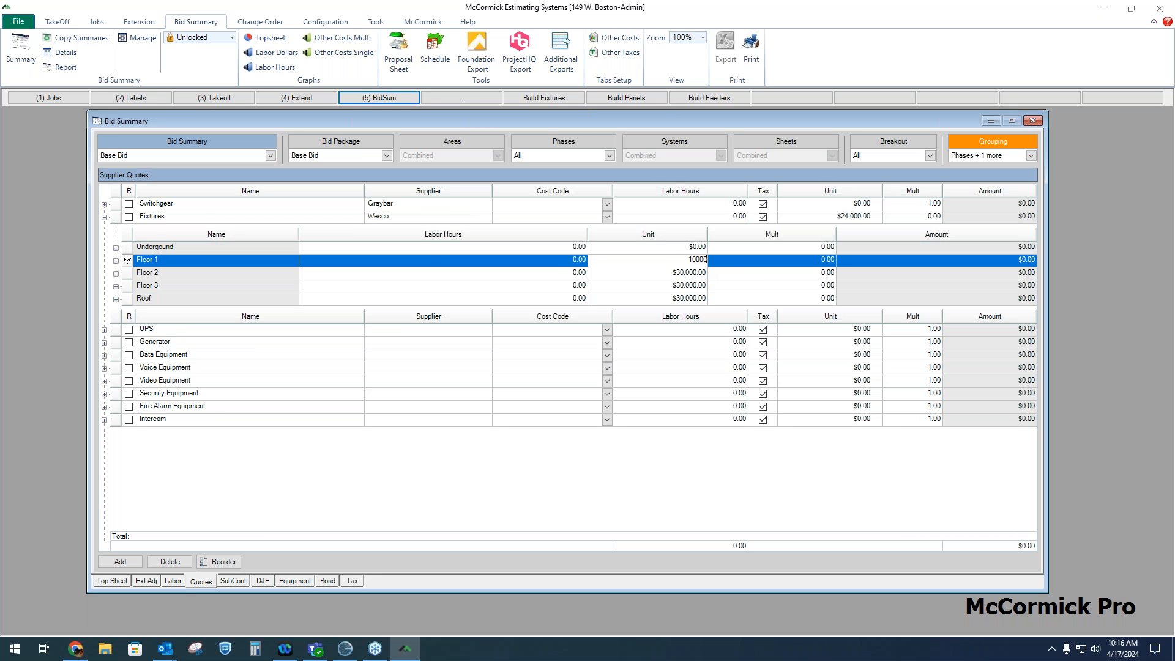
click(695, 273)
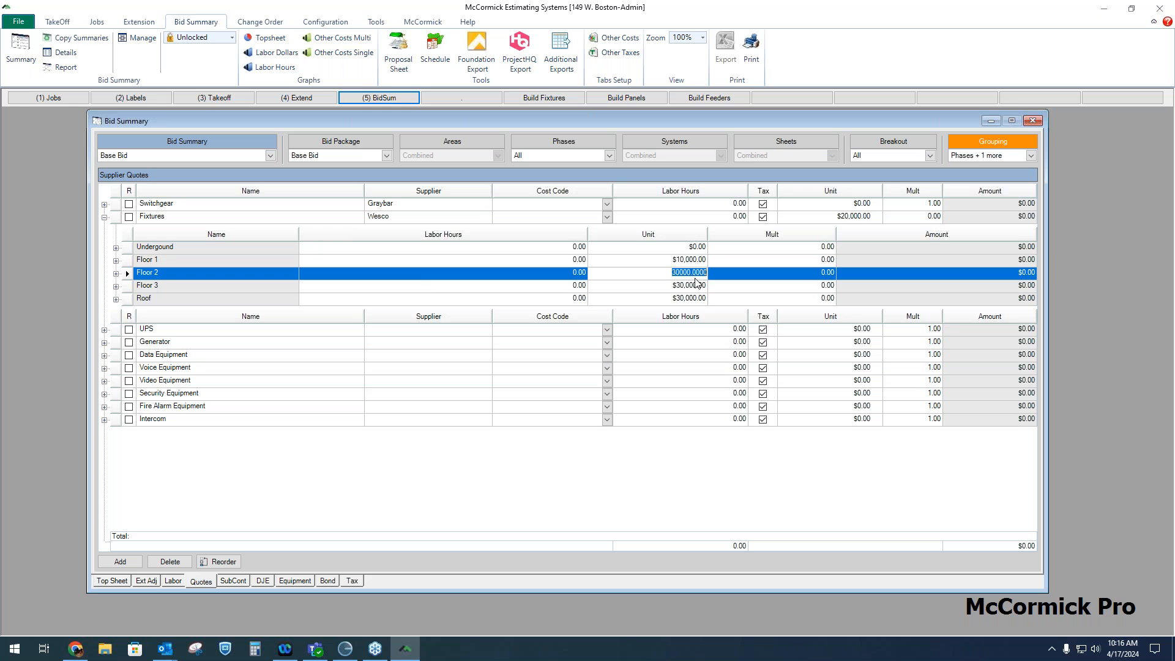
text(15000)
click(695, 286)
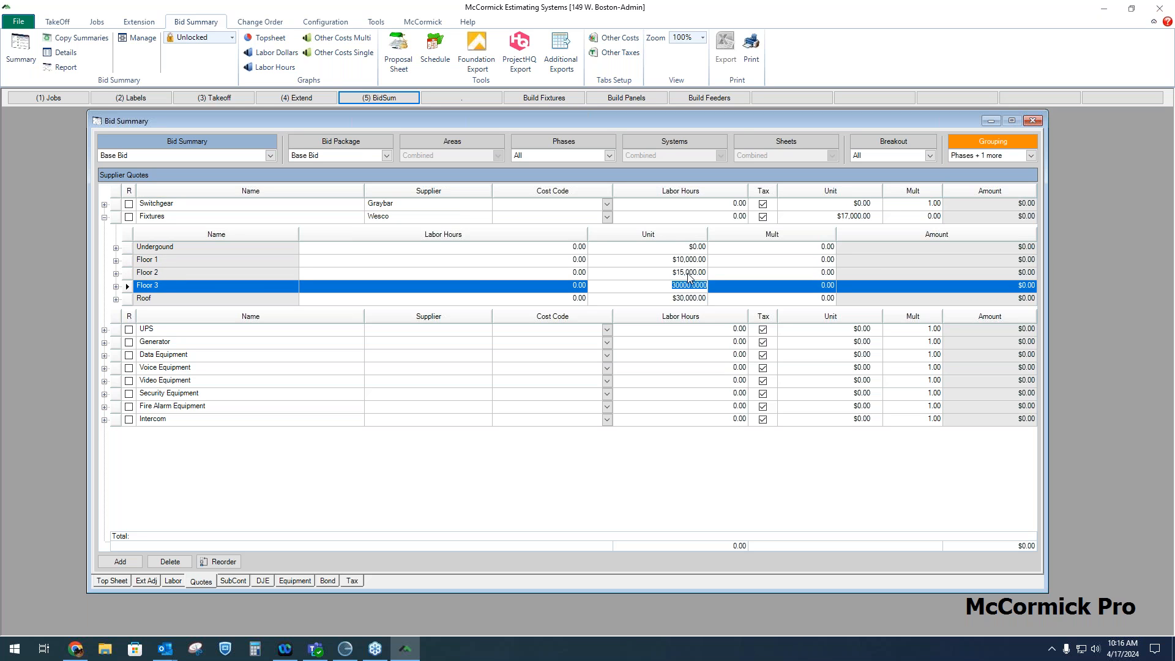
text(5000)
key(Down)
text(0)
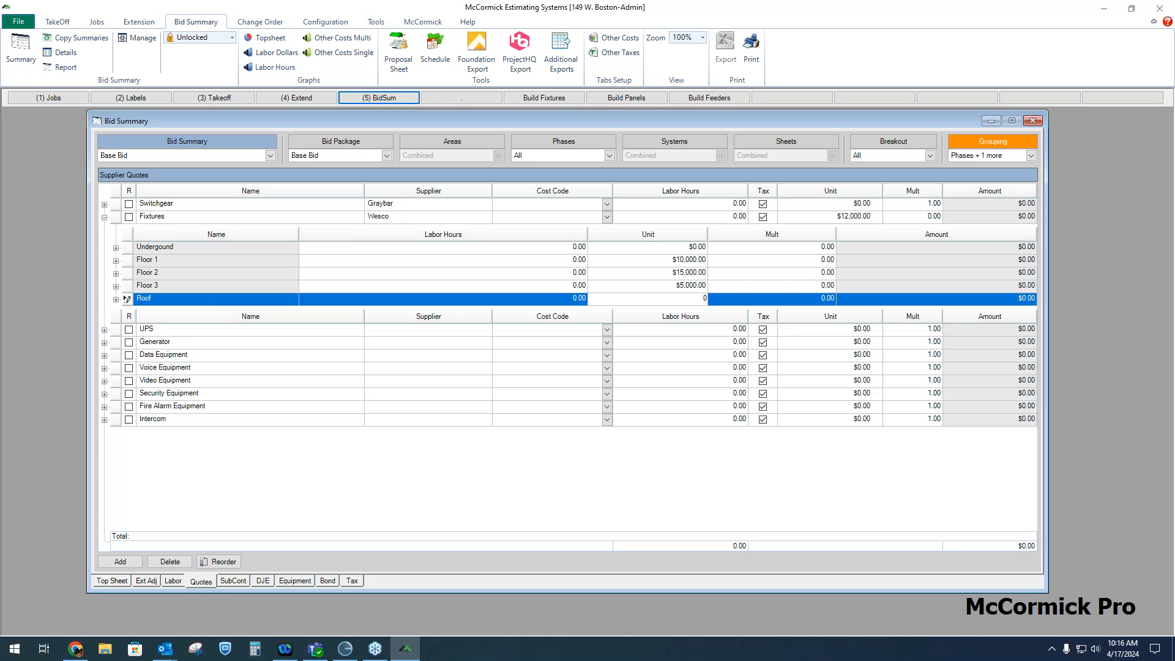
Set the Fixtures multiplier to 1 for Floor 1, Floor 2 and Floor 3
click(817, 260)
text(1)
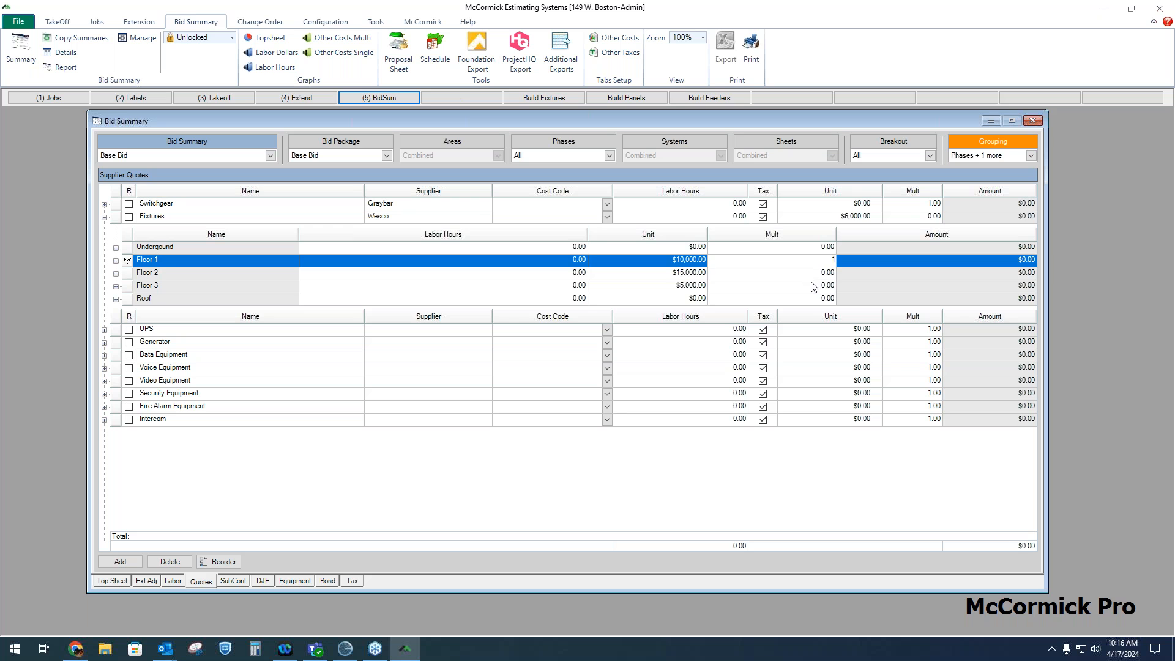
key(Down)
text(1)
key(Down)
text(1)
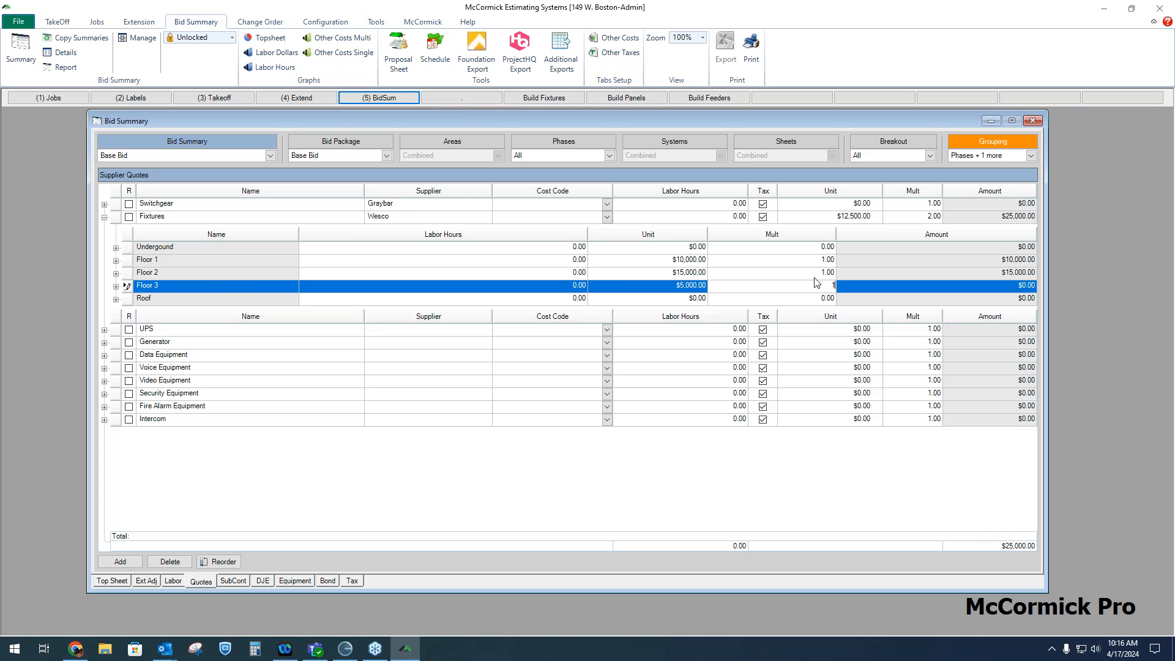
click(815, 274)
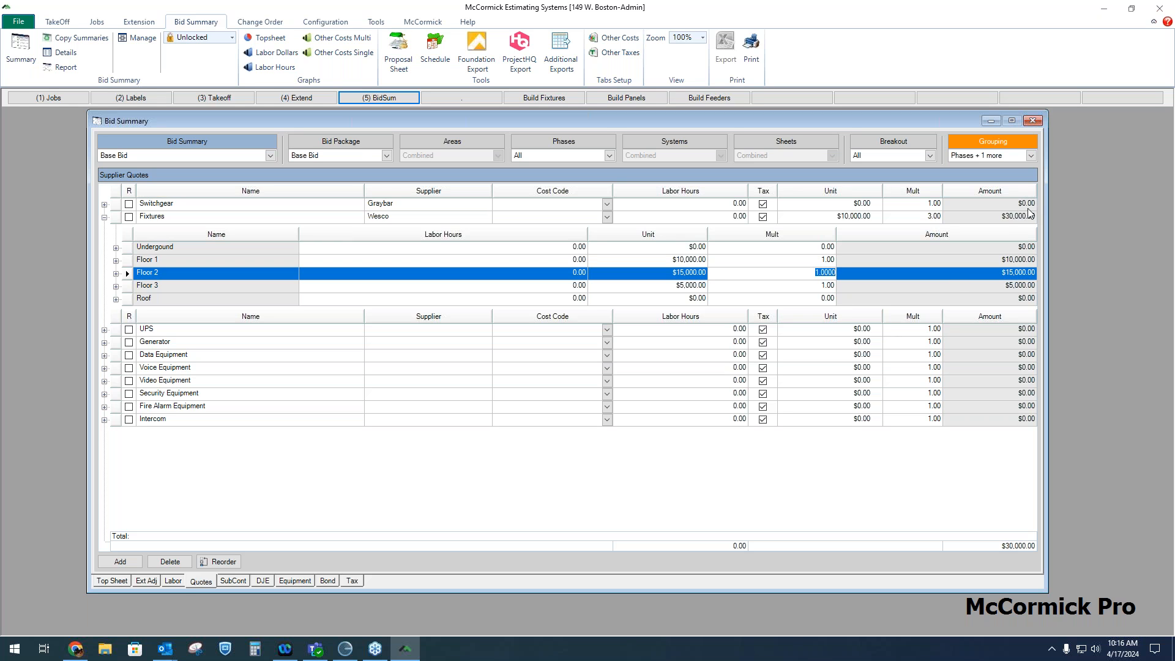
click(1018, 216)
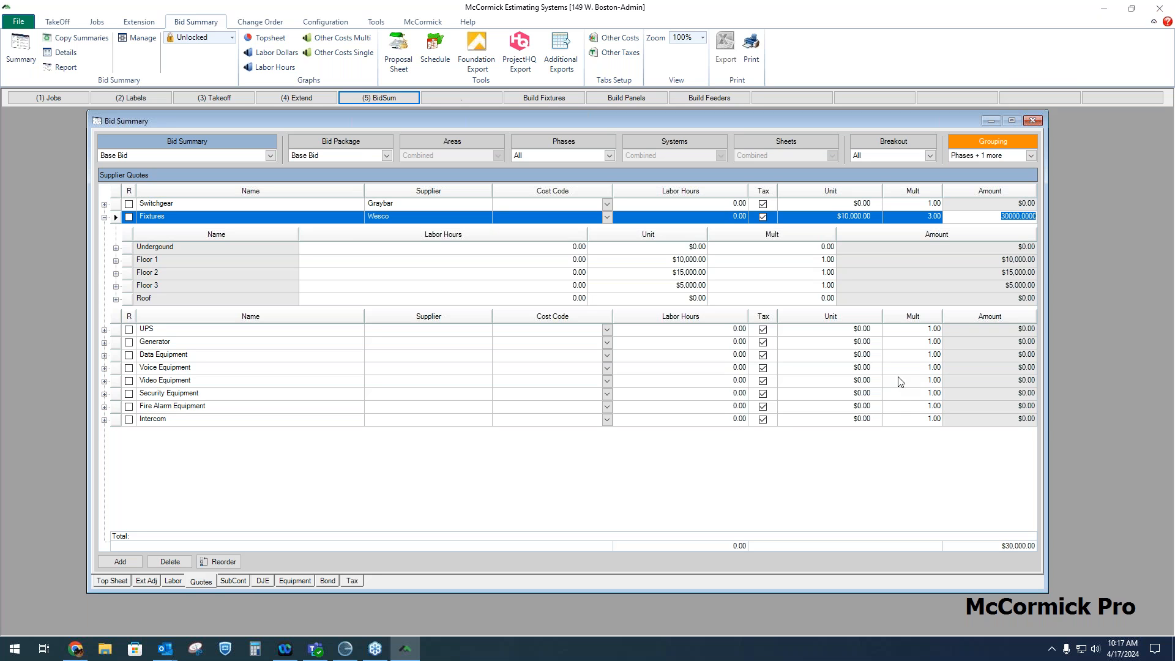
Enter a $2,500 unit price for the Core Drill subcontractor
click(234, 580)
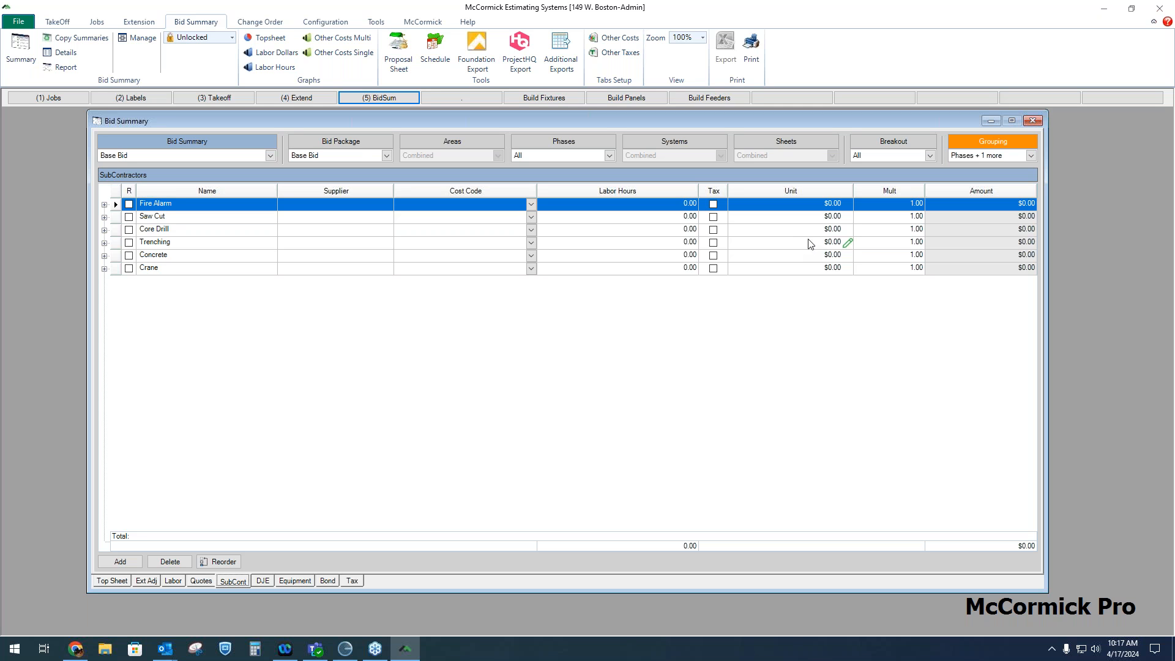
click(830, 234)
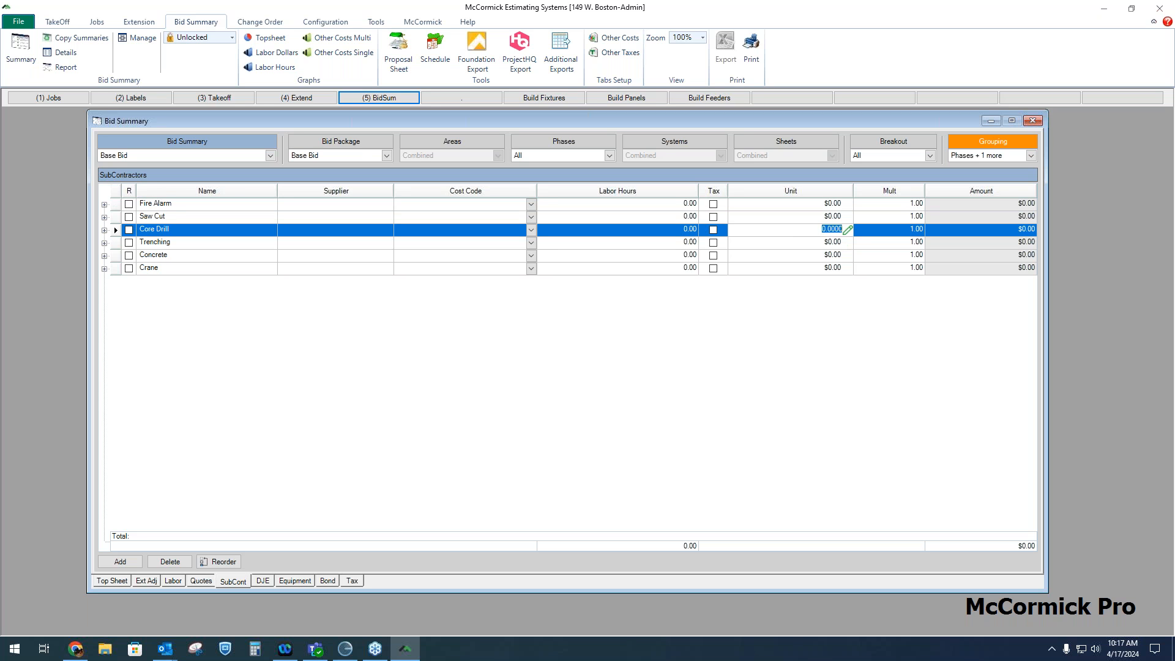
text(2500)
click(821, 255)
Enter direct job expenses of $2,000 for Permit / Fees and $1,000 for Fuel, Oil & Gas
click(265, 580)
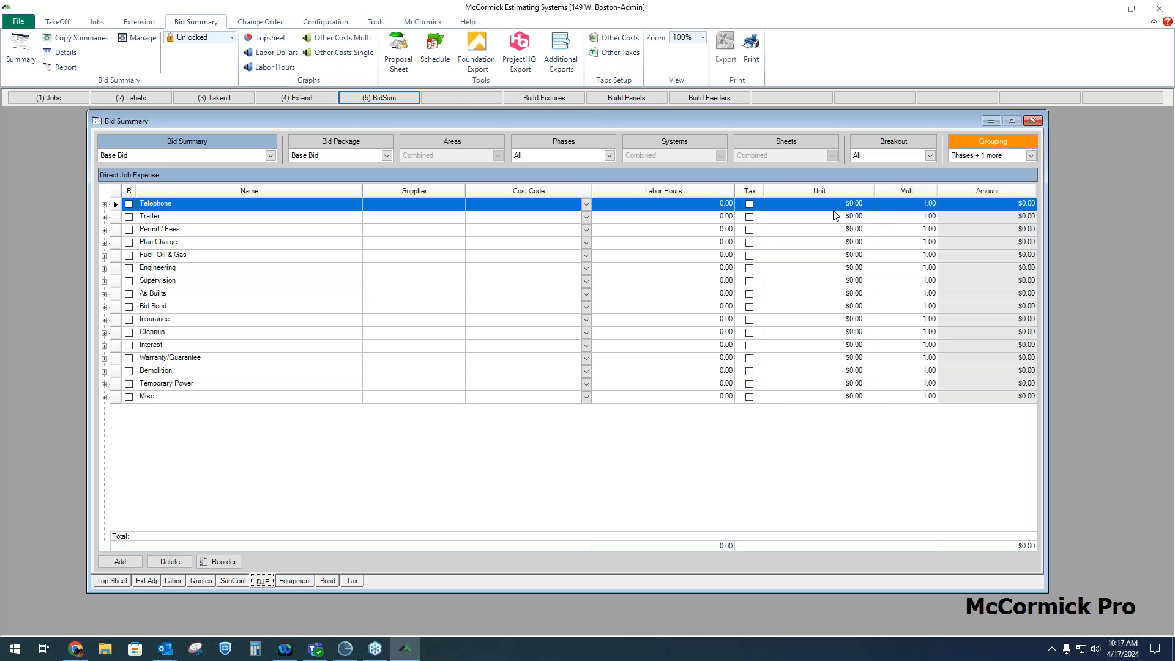
click(836, 241)
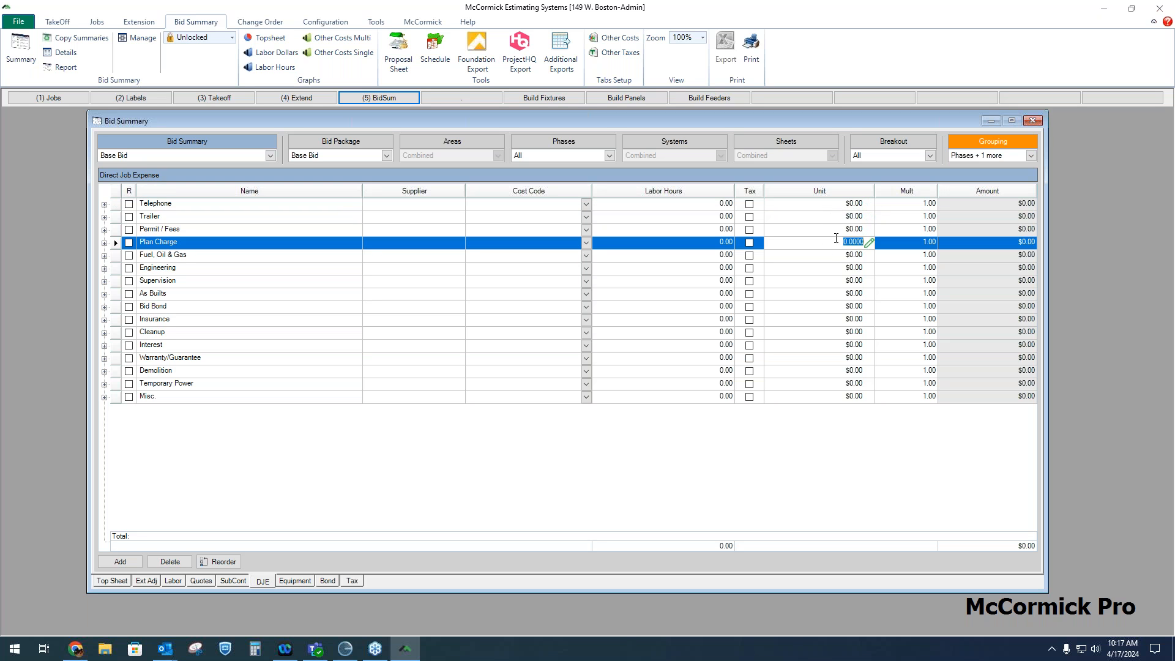
click(836, 230)
text(20)
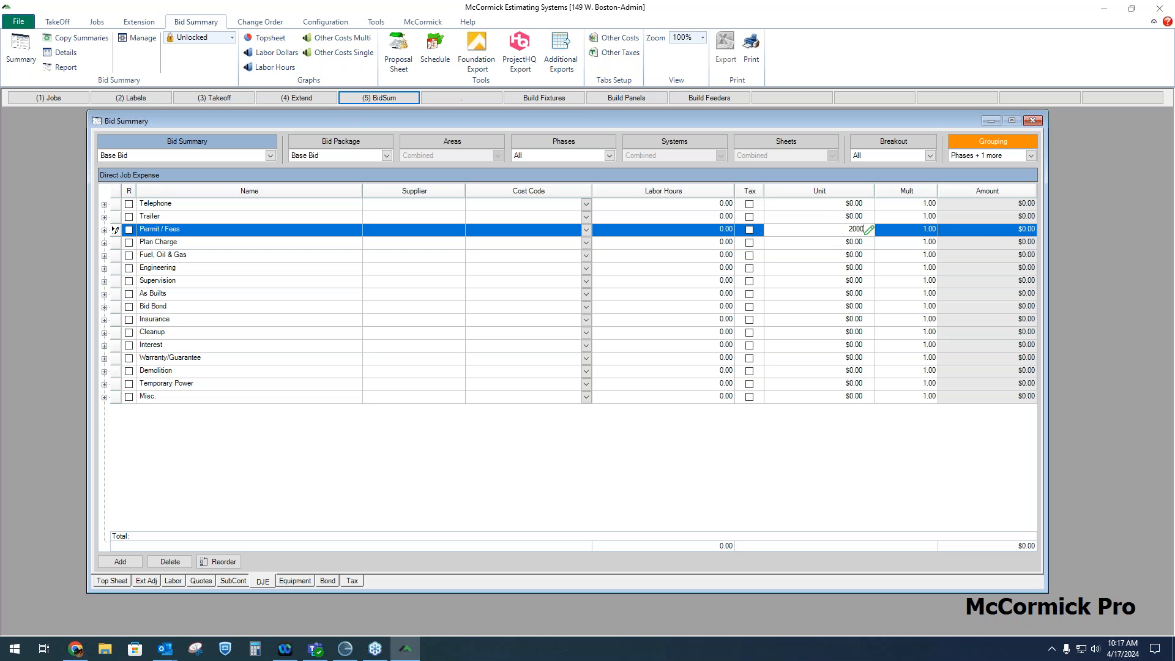
click(835, 256)
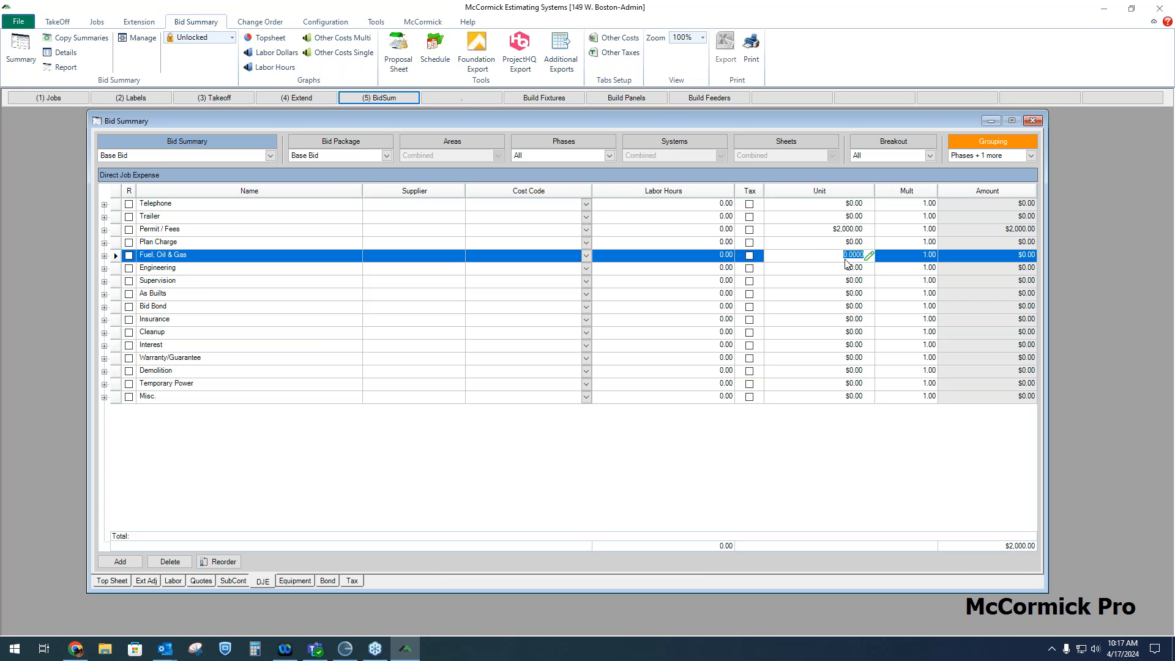
text(1,)
text(000)
key(Return)
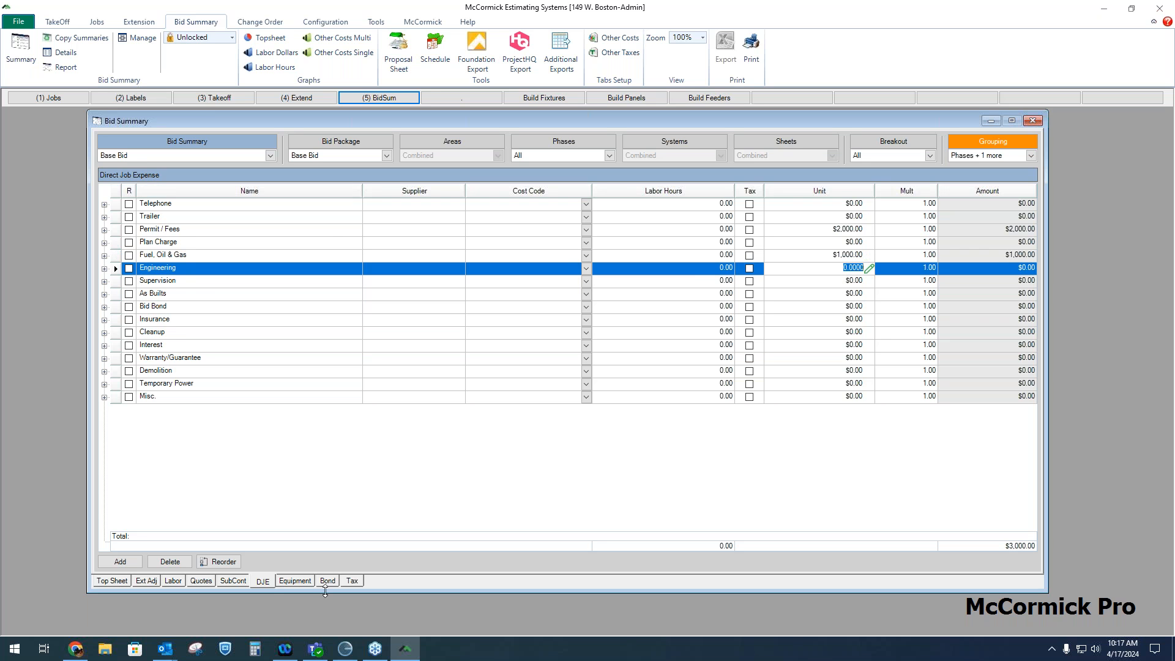
Check the Lift's supplier quotes and enter a $2,500 unit price for the Crane equipment
click(296, 581)
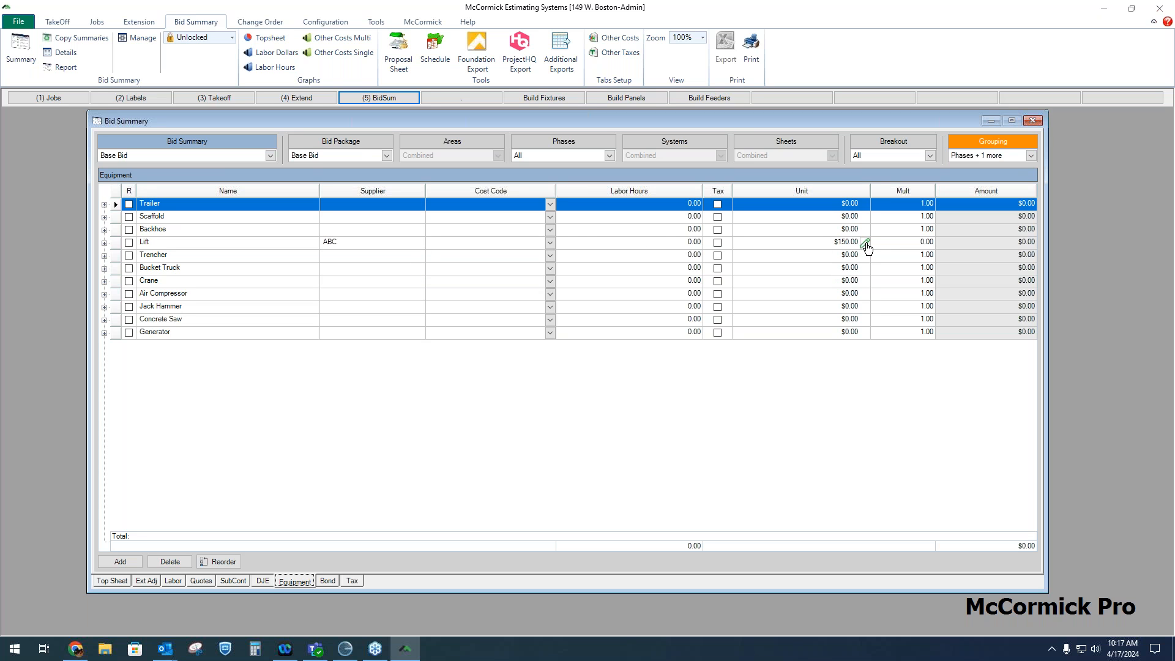
click(421, 244)
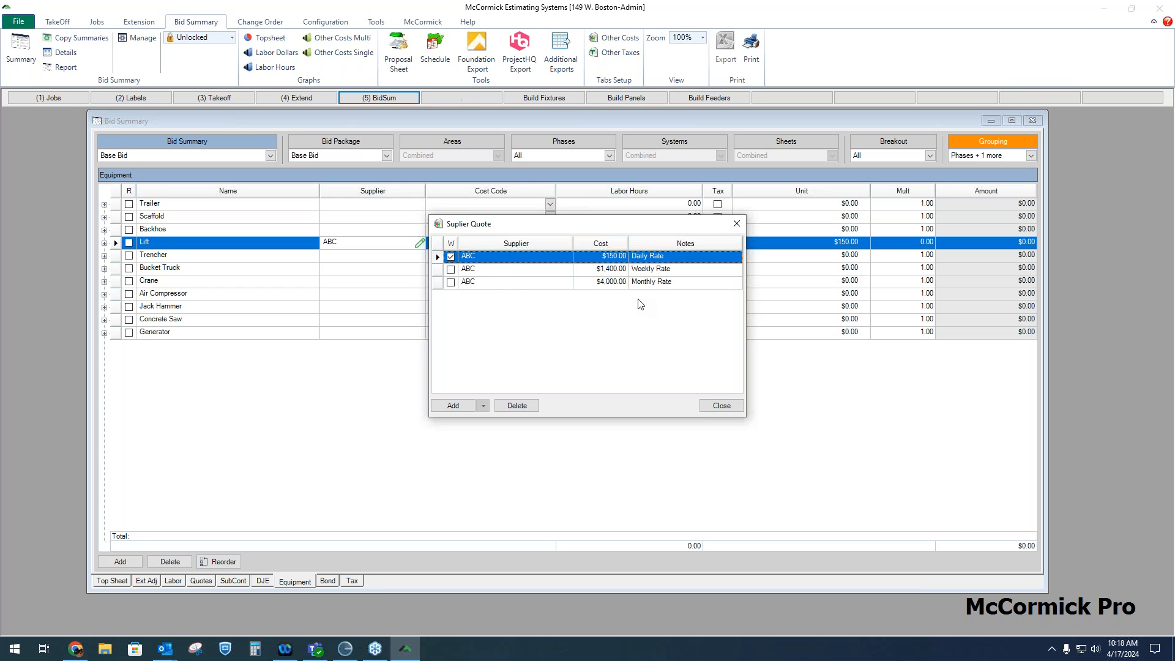
click(737, 224)
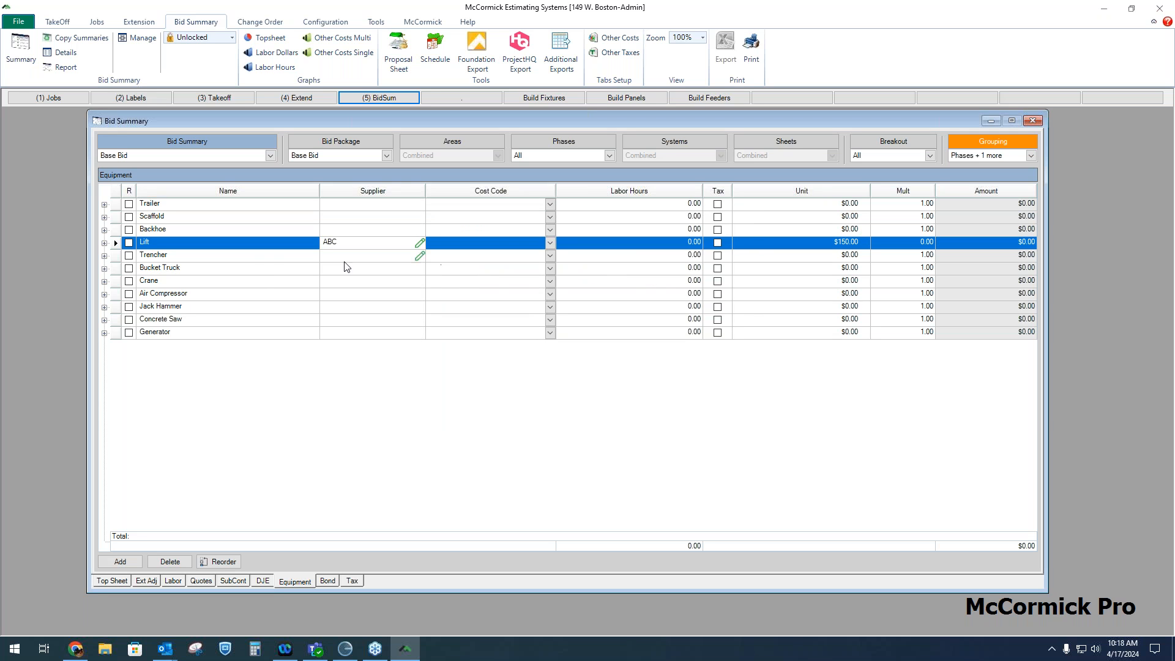
click(243, 280)
click(845, 282)
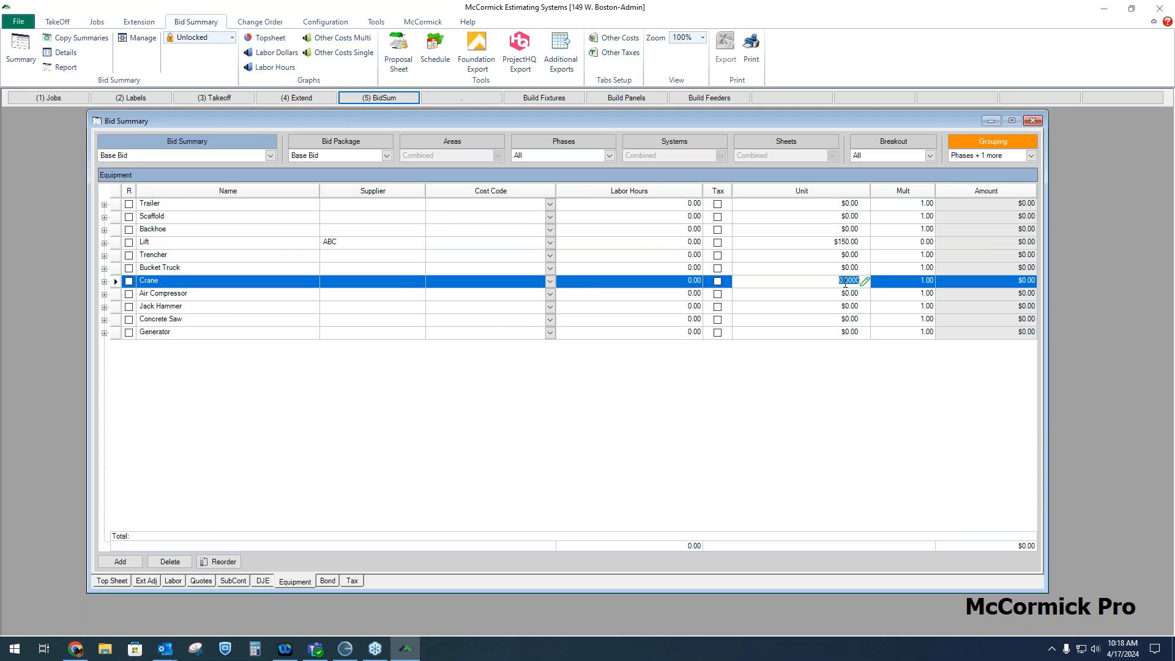
text(2500)
click(846, 295)
Switch the Lift to ABC's $1,400 Weekly Rate with a multiplier of 4, and open the Top Sheet recap
click(782, 244)
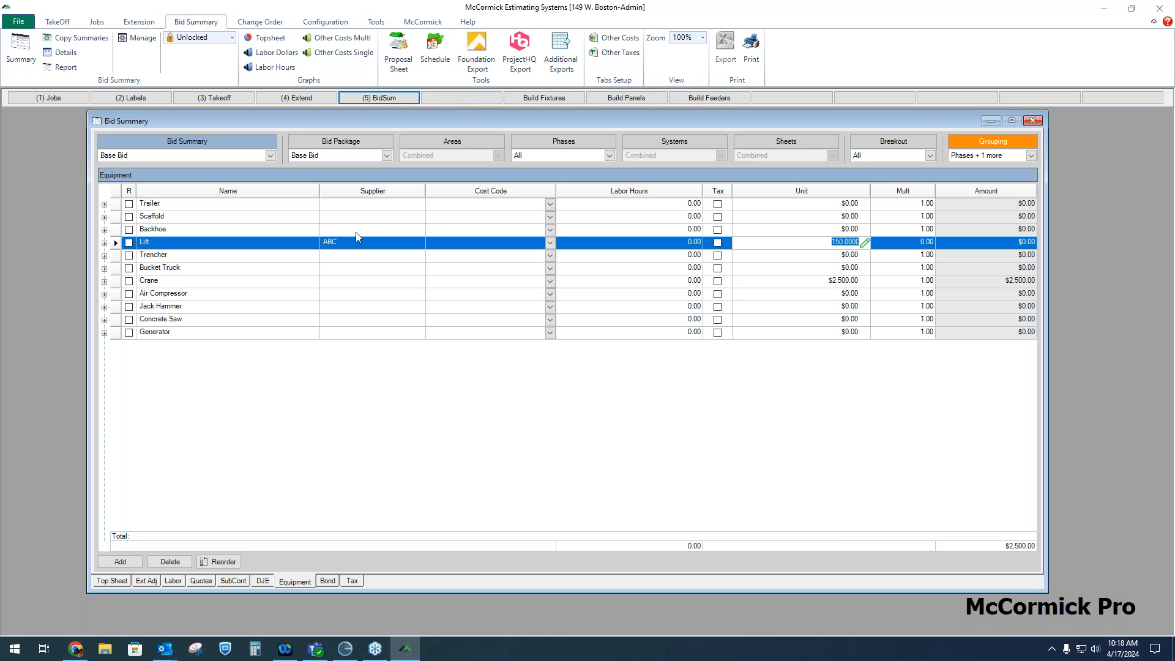
click(420, 242)
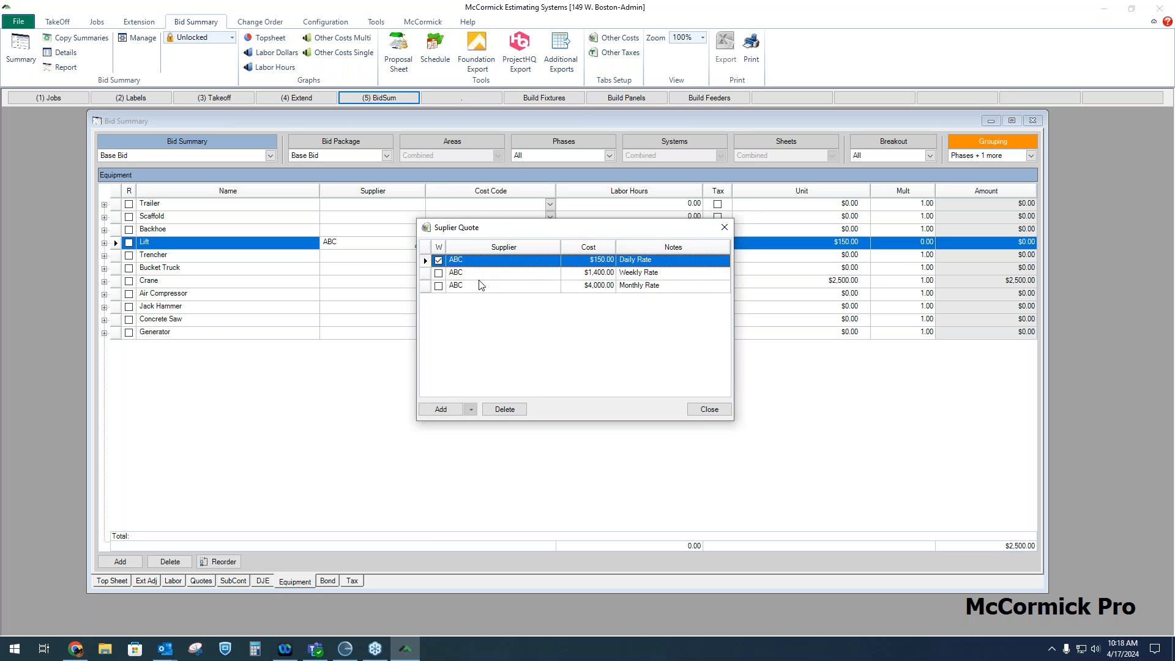
double_click(654, 273)
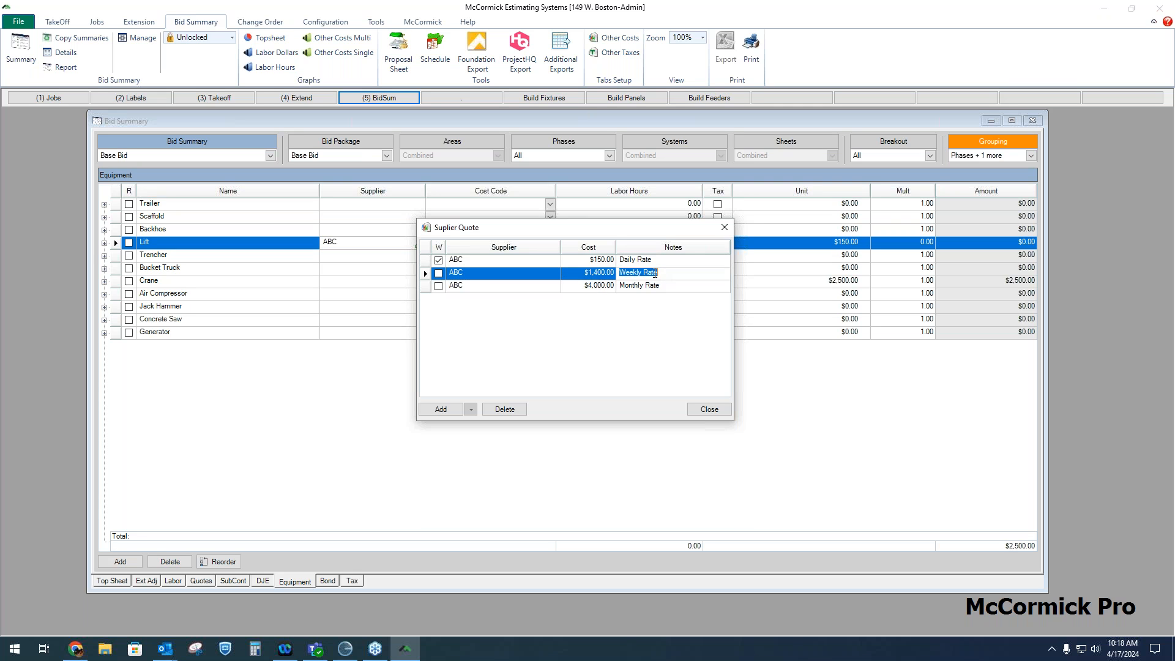
click(654, 285)
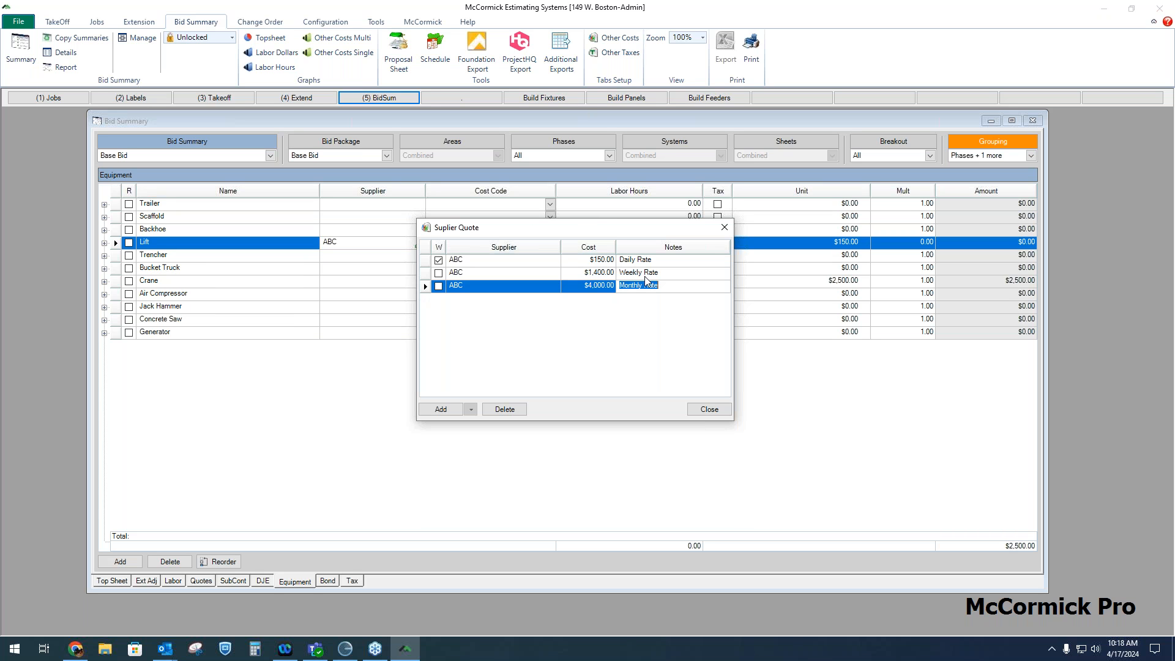
click(439, 274)
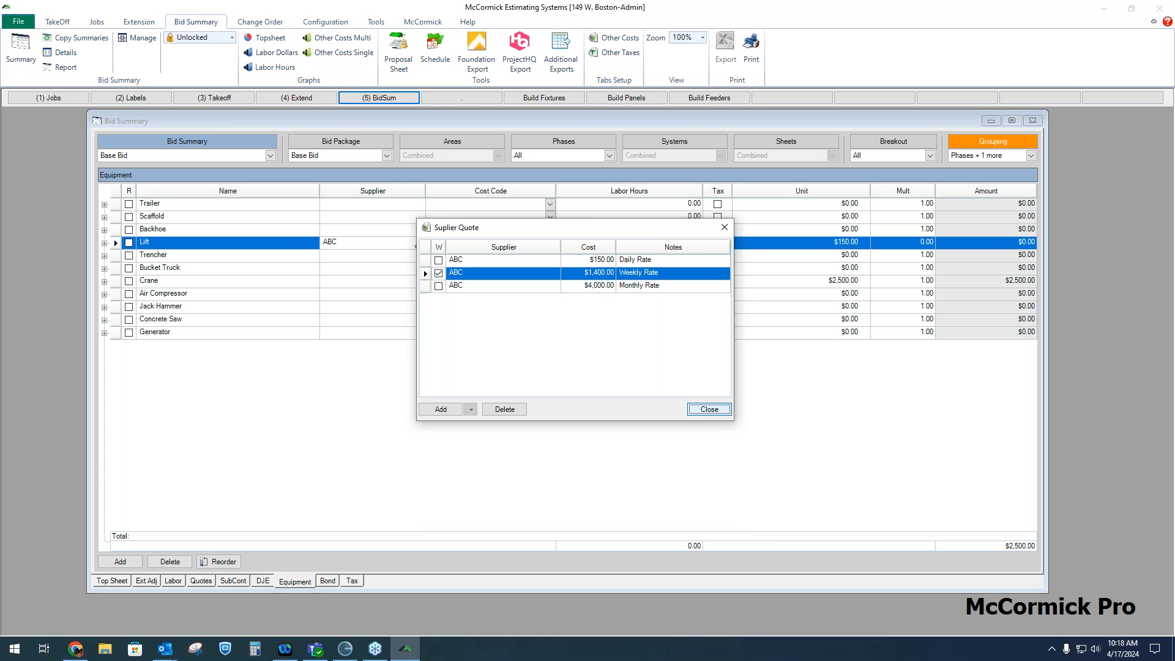
click(709, 409)
click(924, 242)
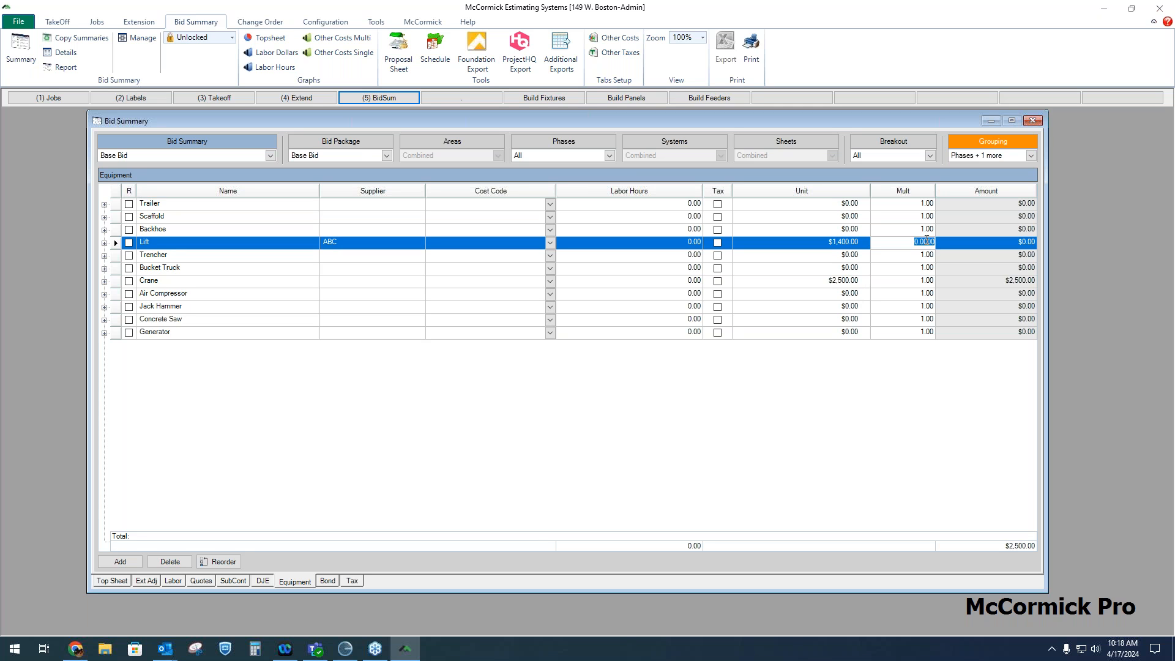
text(4)
click(906, 270)
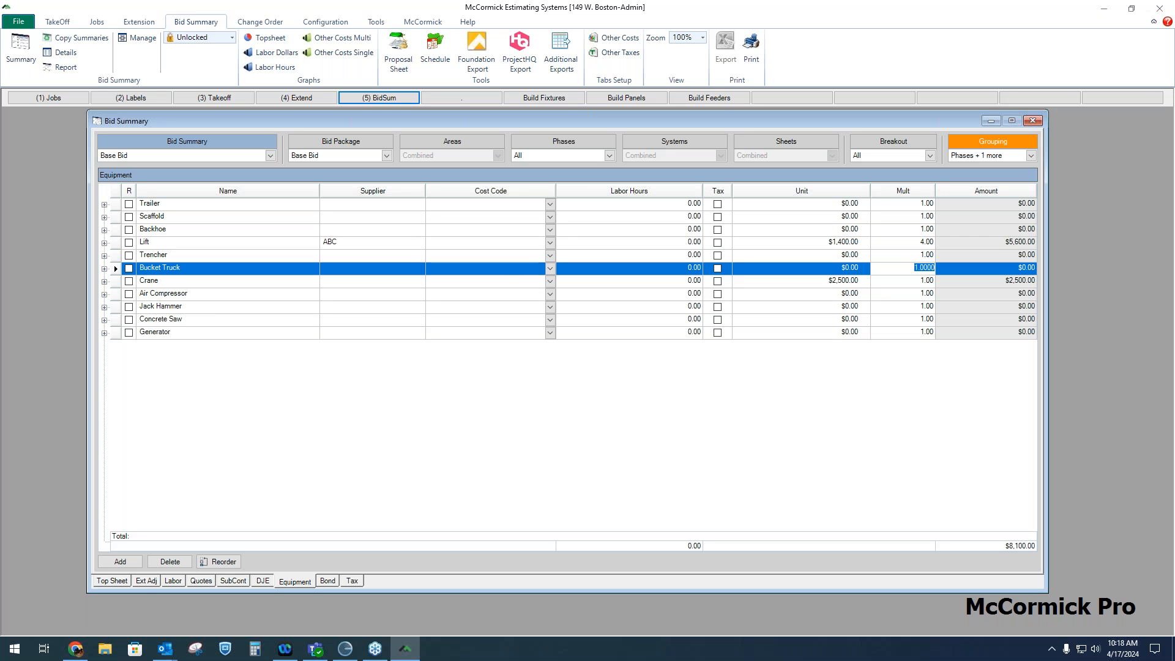
click(116, 580)
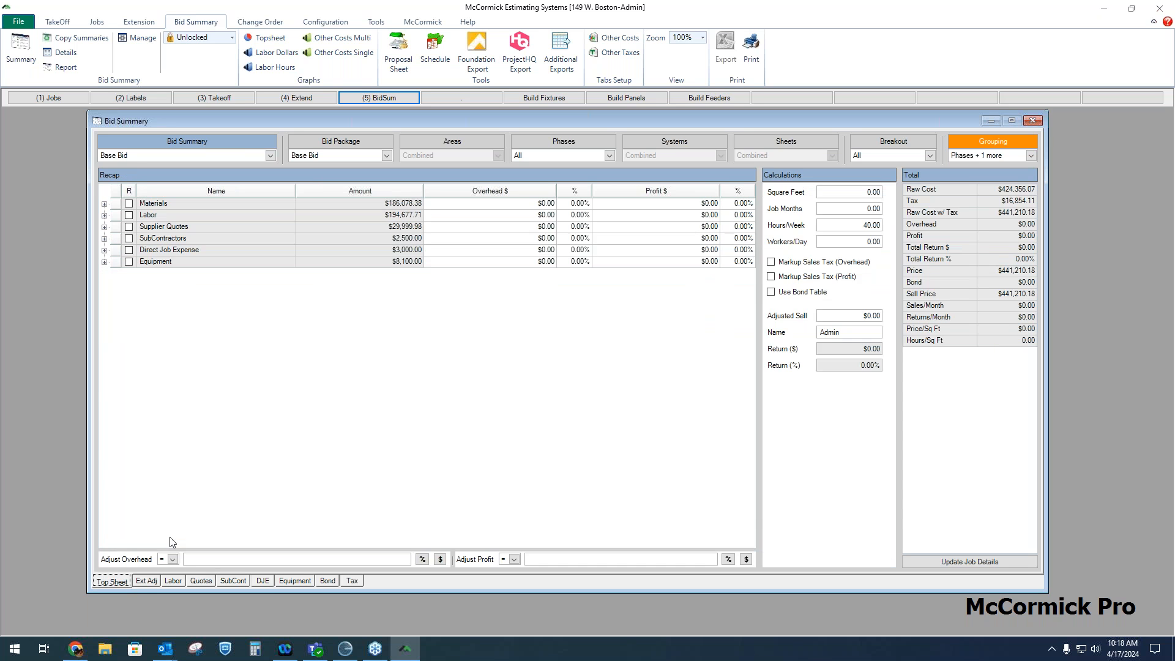
Examine the recap amounts for each cost category and the job totals on the Top Sheet
click(360, 190)
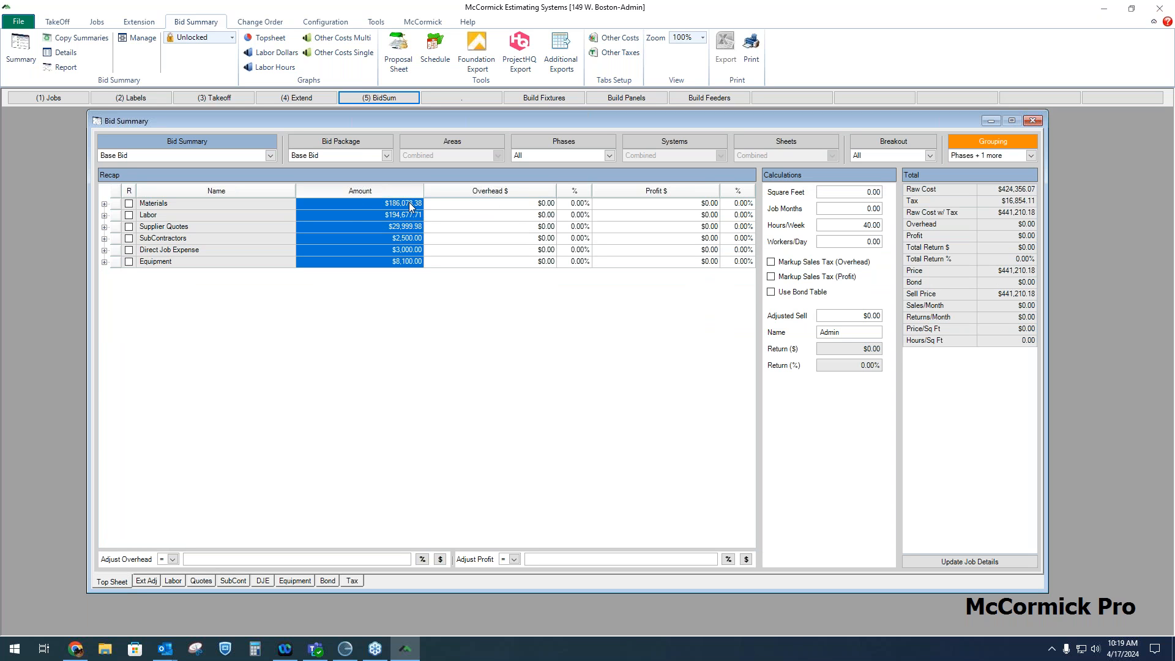
click(974, 189)
click(960, 199)
click(958, 210)
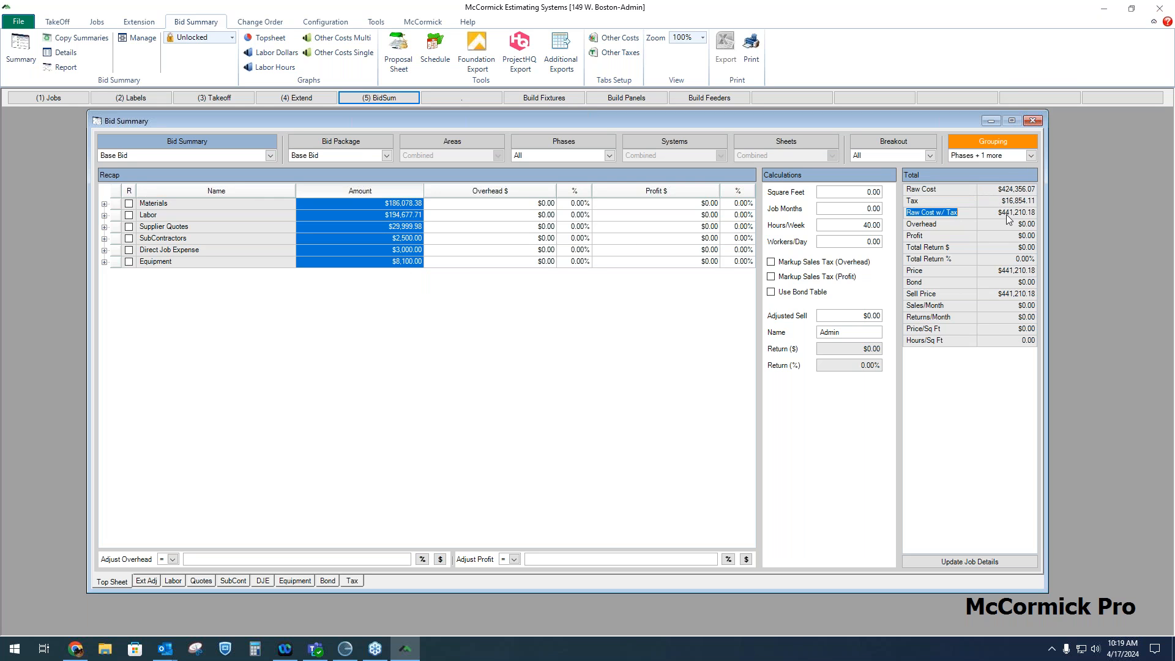
click(944, 225)
click(946, 236)
click(952, 226)
click(949, 234)
click(949, 224)
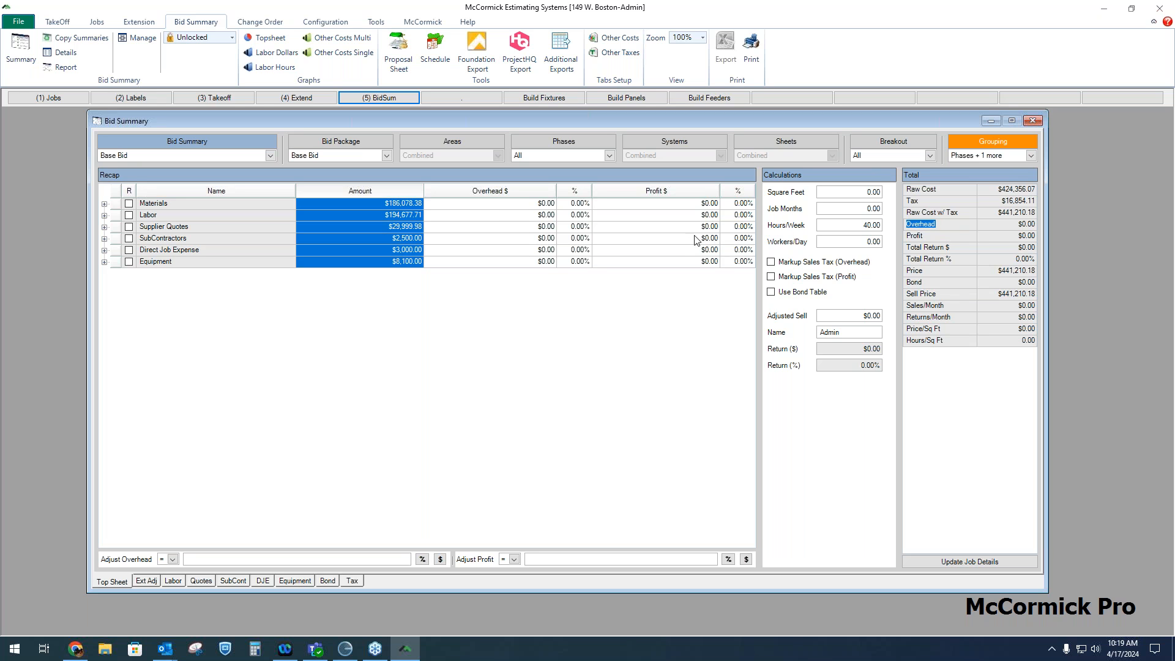
click(395, 204)
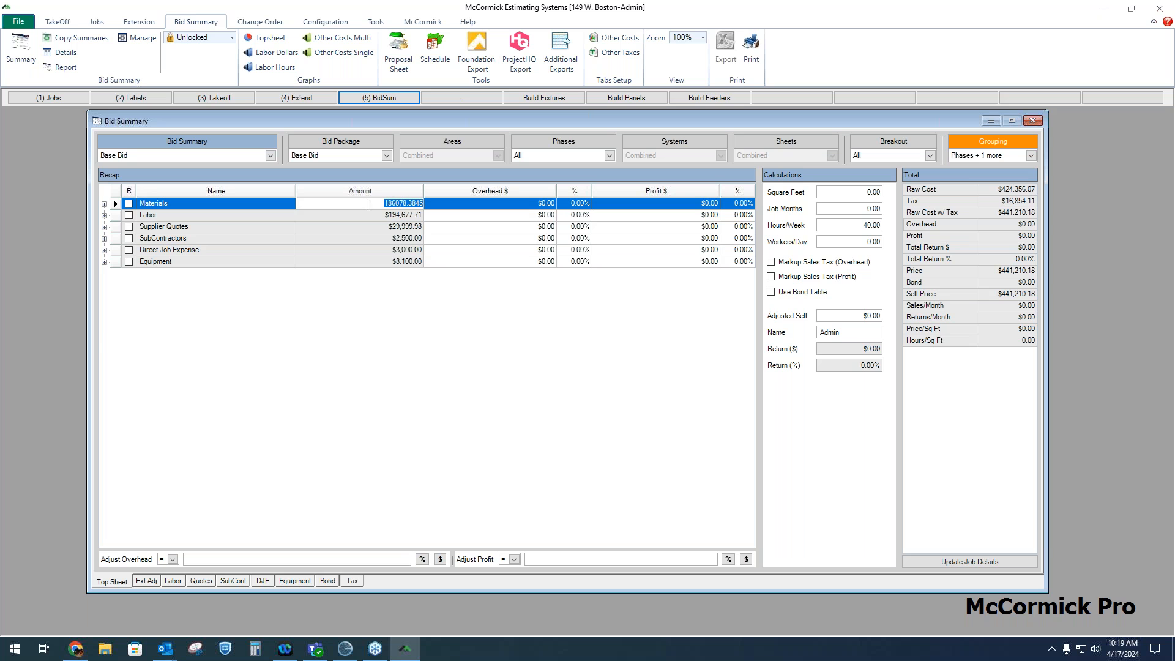
Expand the Materials row to examine its phase breakdown and overhead percentages
click(105, 204)
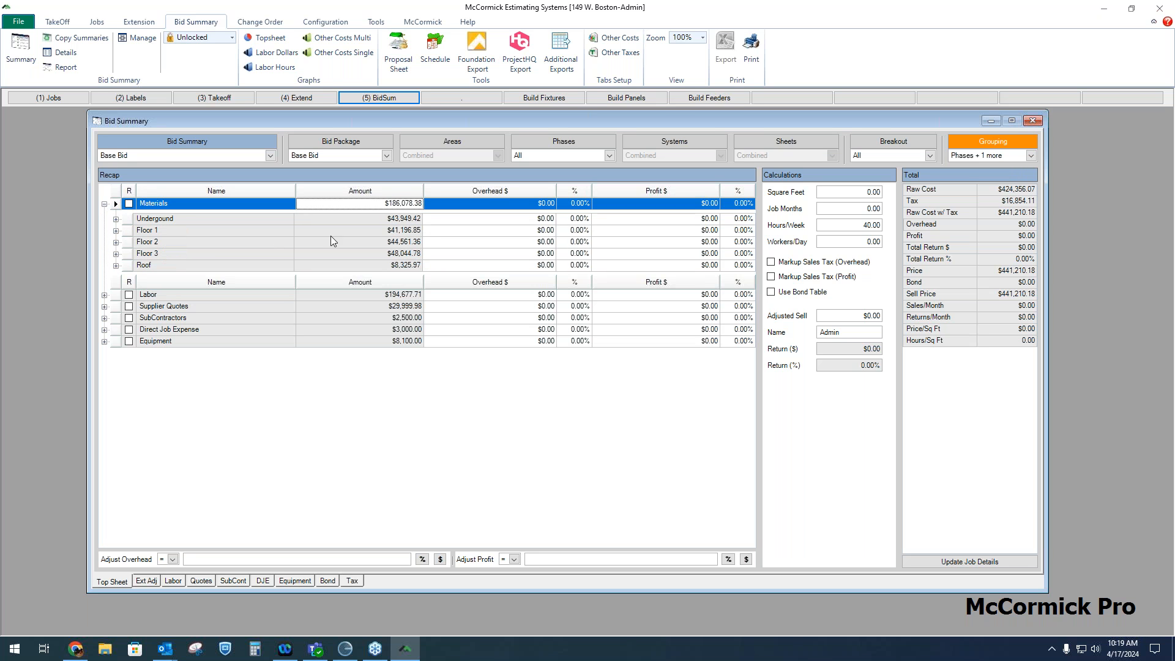
click(105, 204)
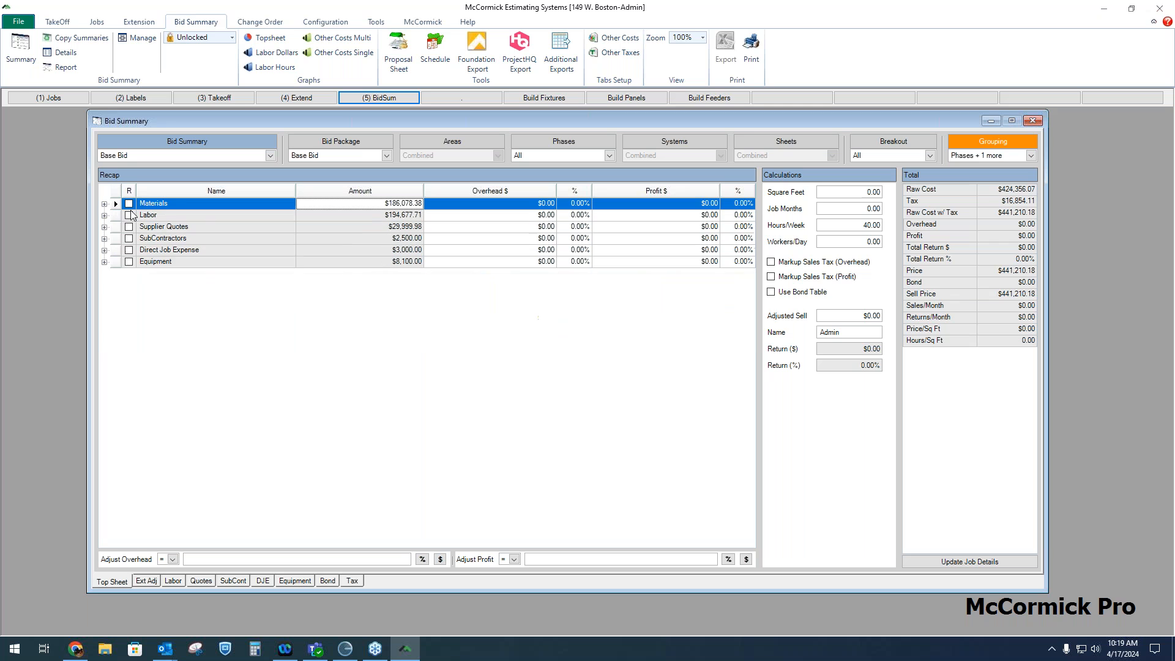
click(577, 208)
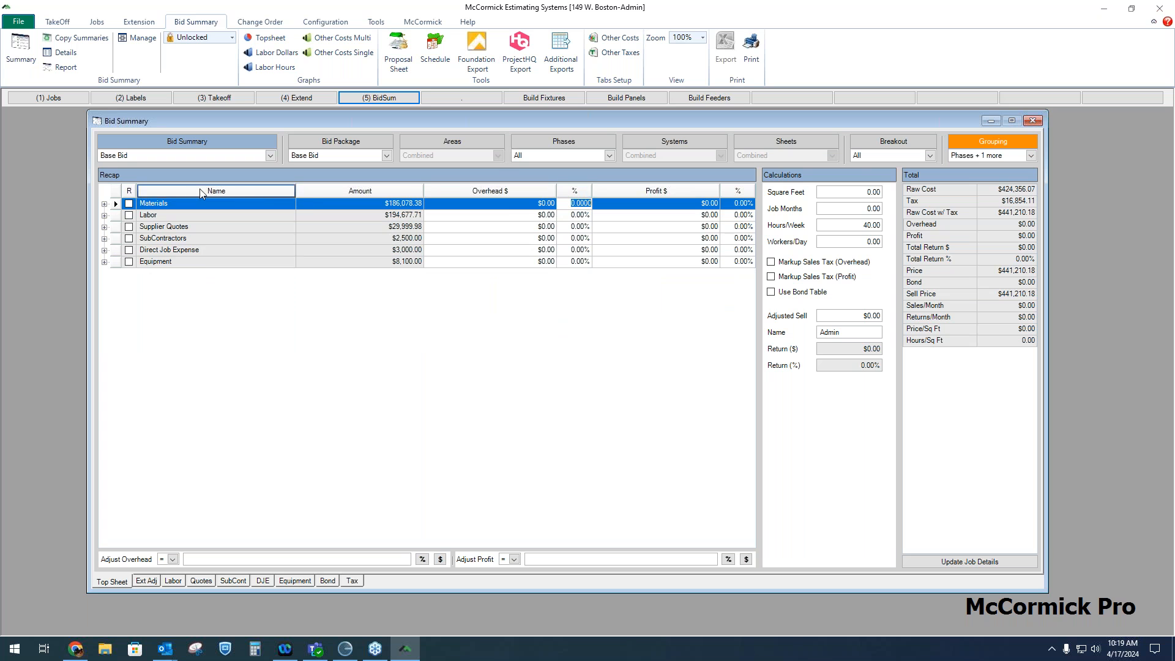
click(104, 203)
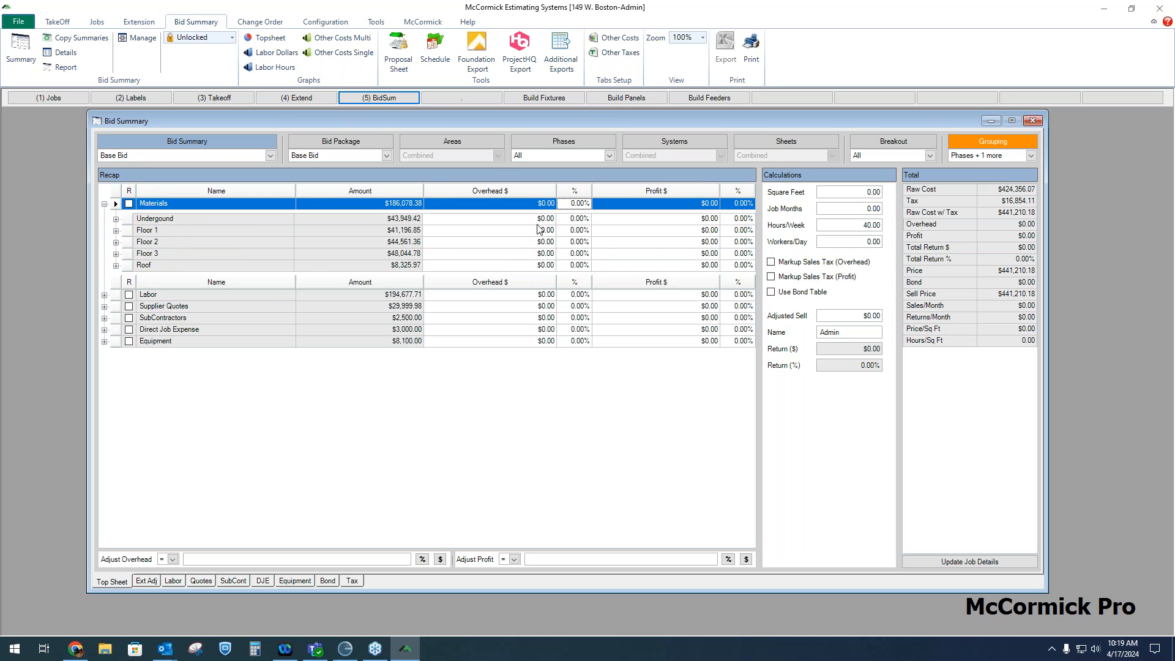
click(576, 221)
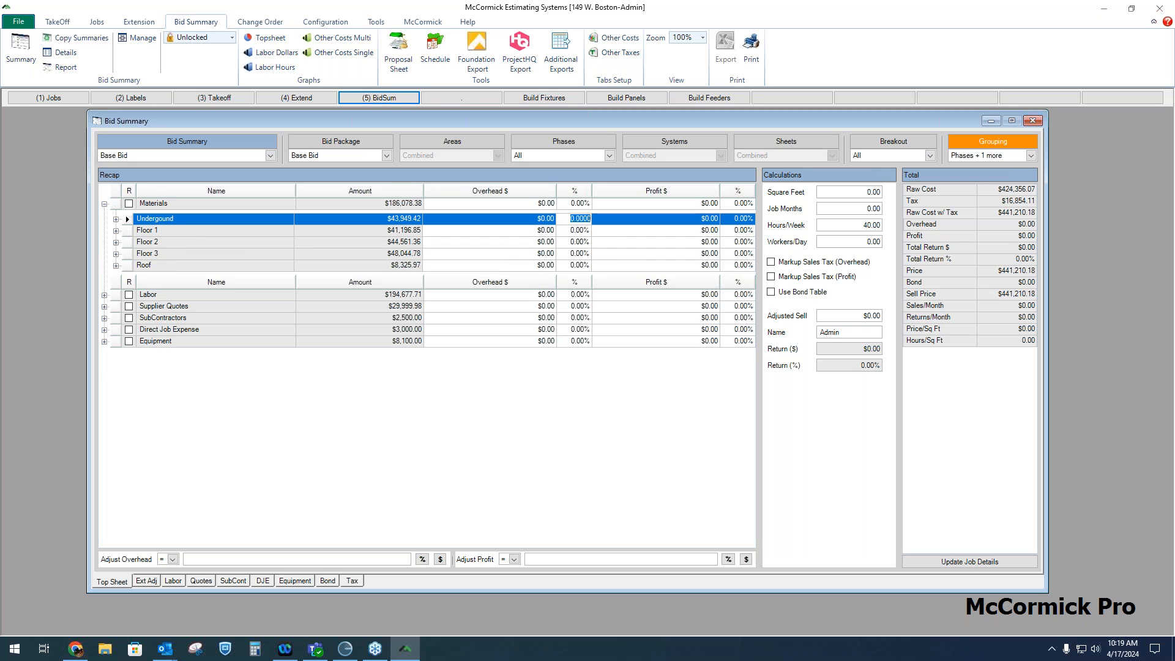
click(587, 231)
click(585, 243)
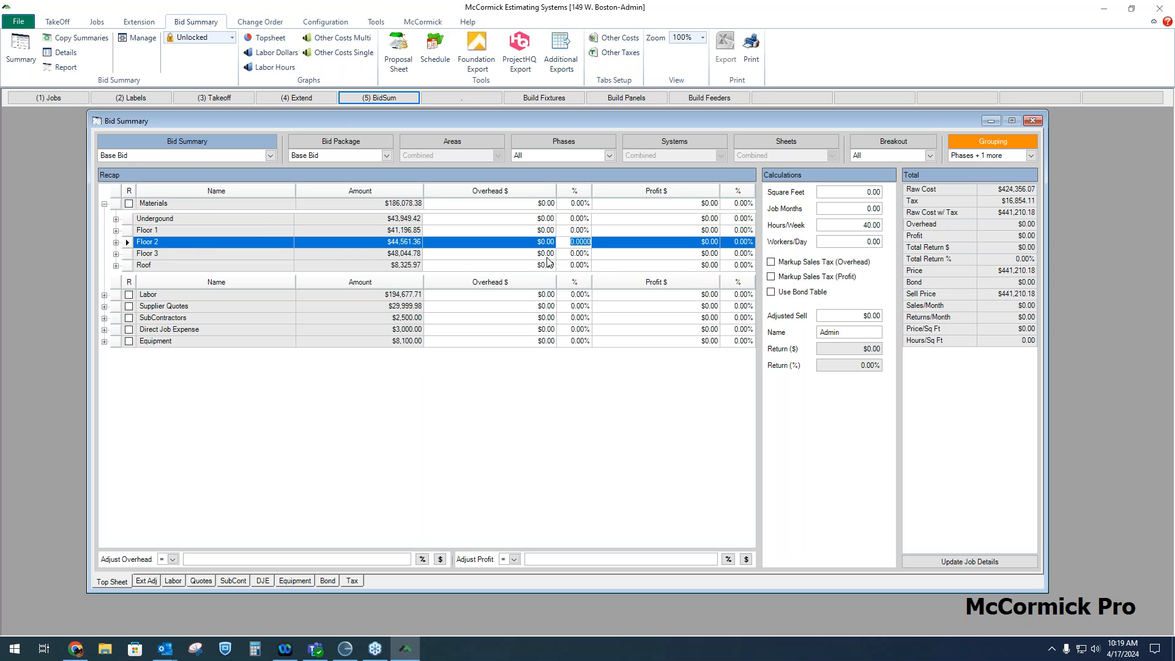
click(104, 204)
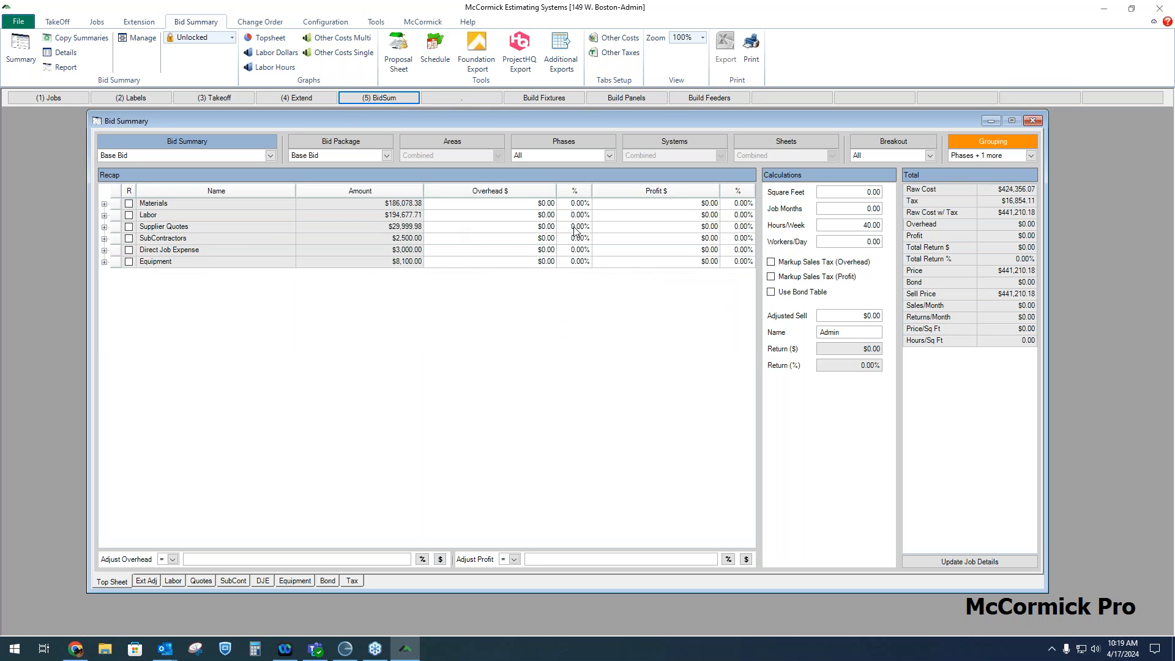
Set a 10% overhead on Materials and apply that percentage to all rows
click(582, 203)
text(10)
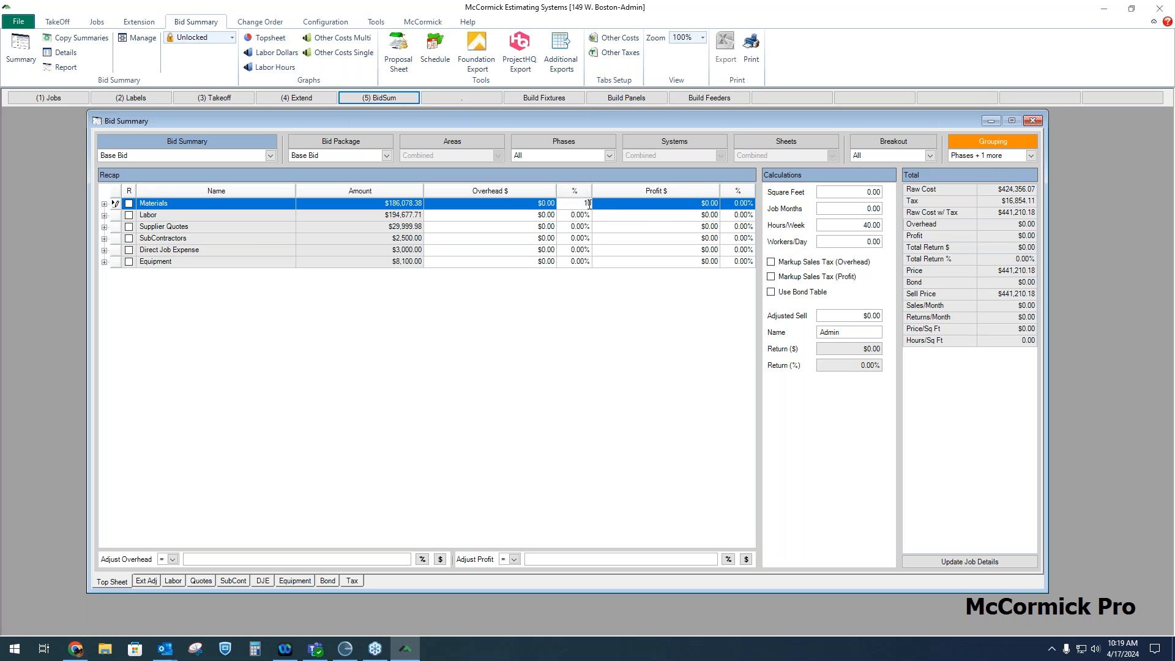
key(Return)
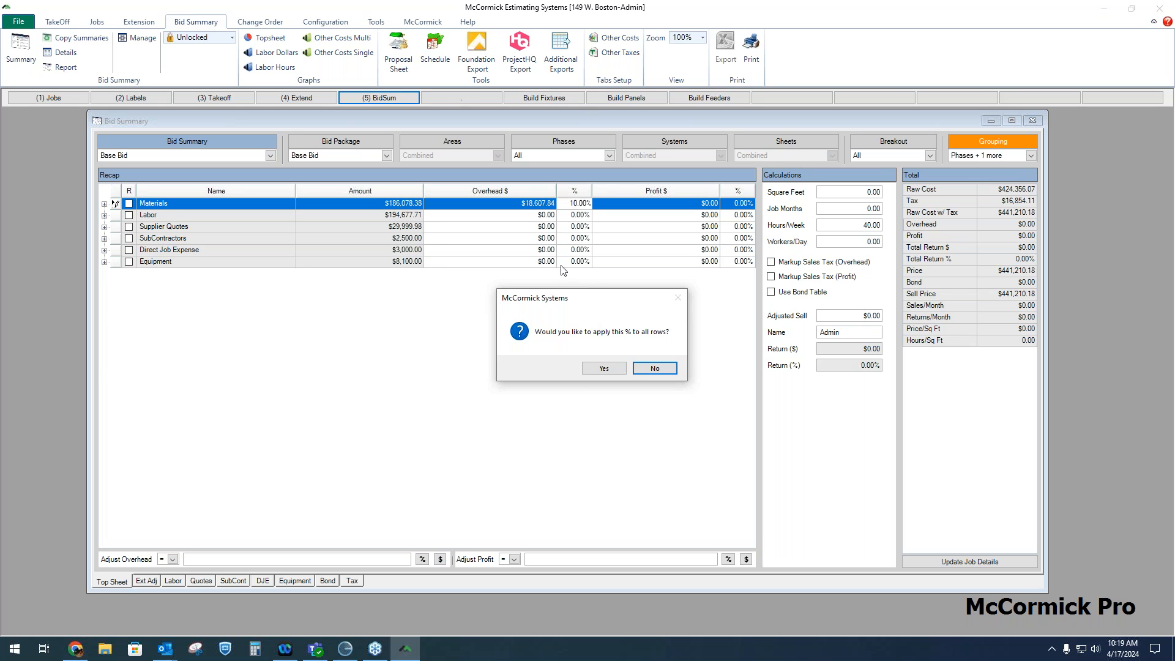
click(614, 370)
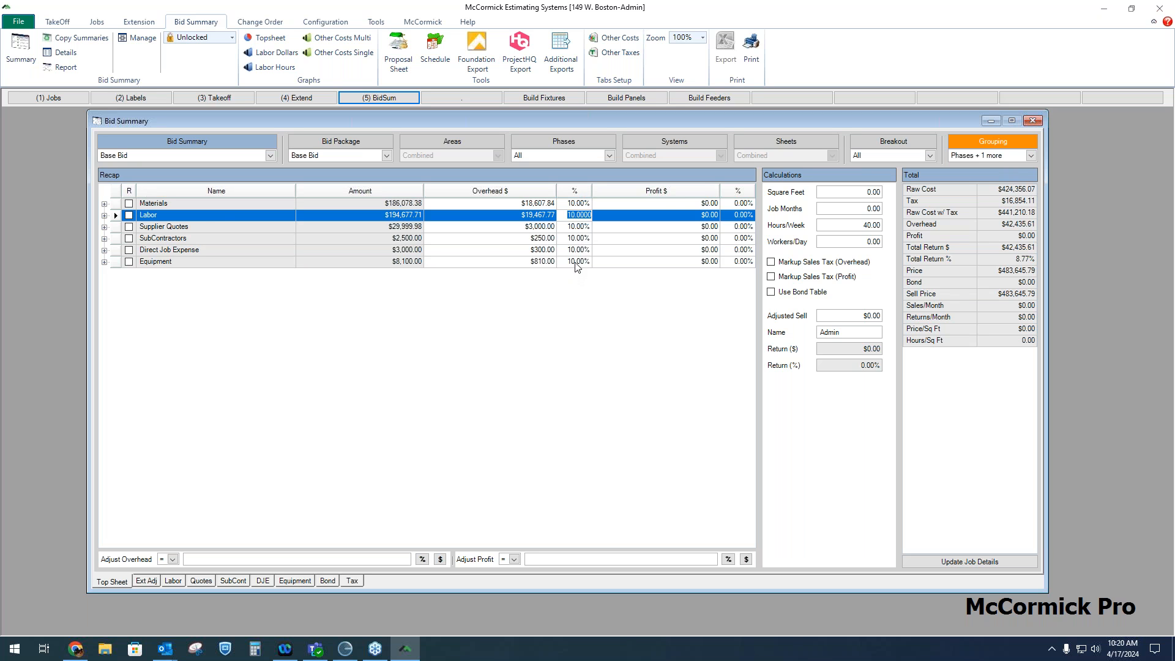
Set a 12% profit on Materials only, declining to apply it to all rows
click(104, 227)
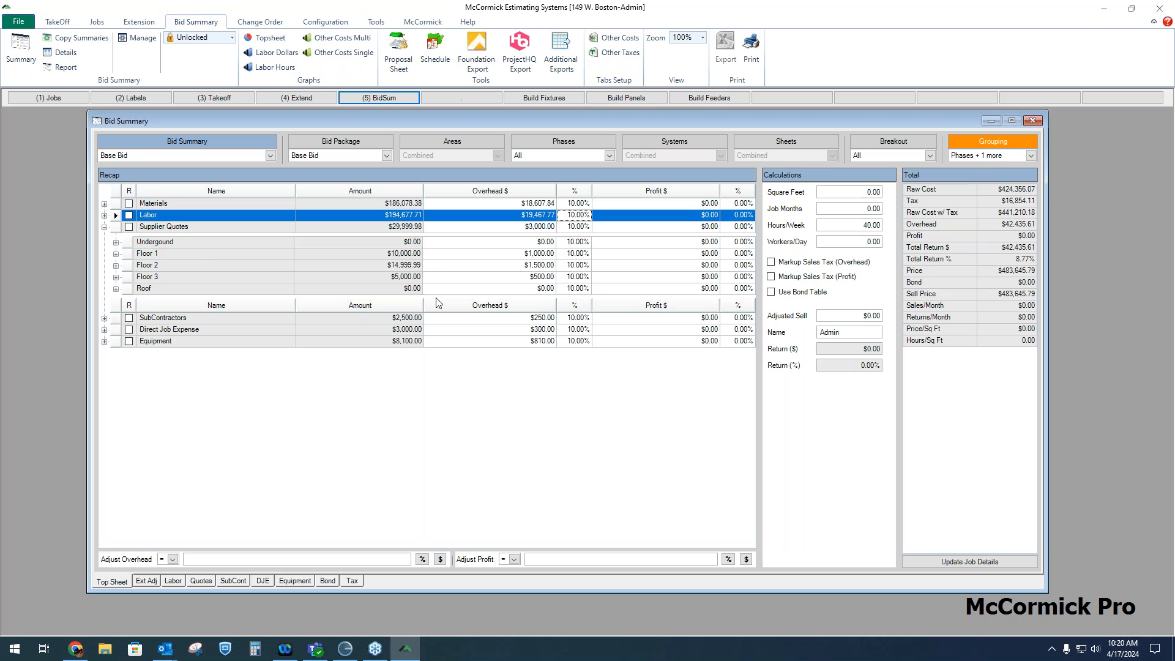
click(104, 227)
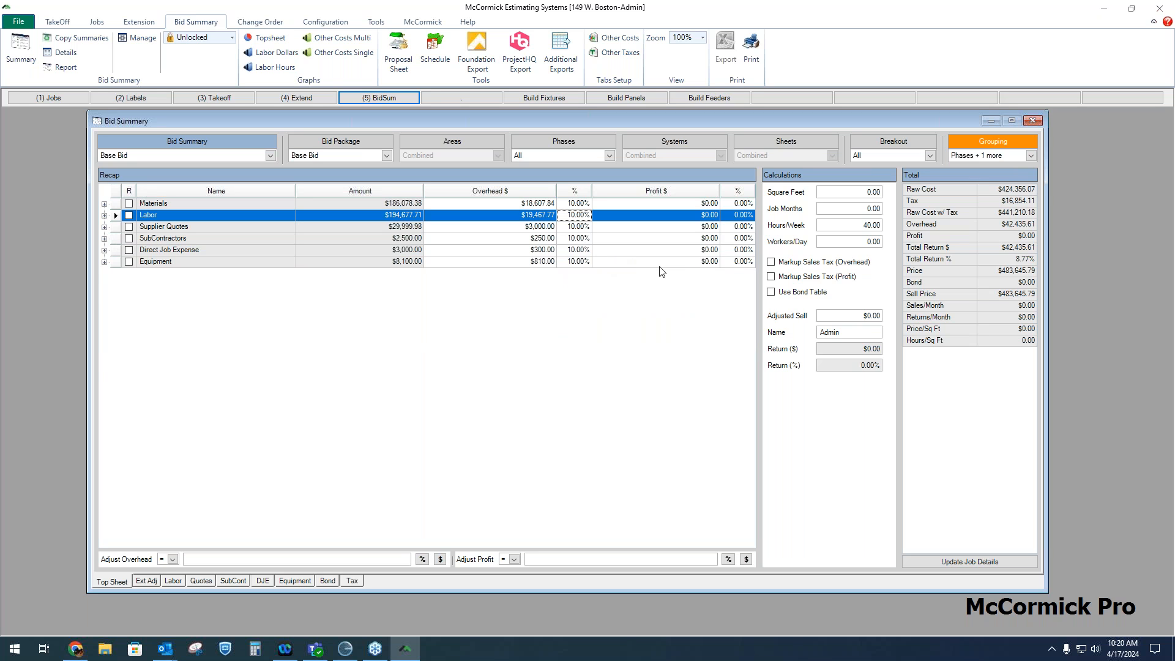
click(738, 208)
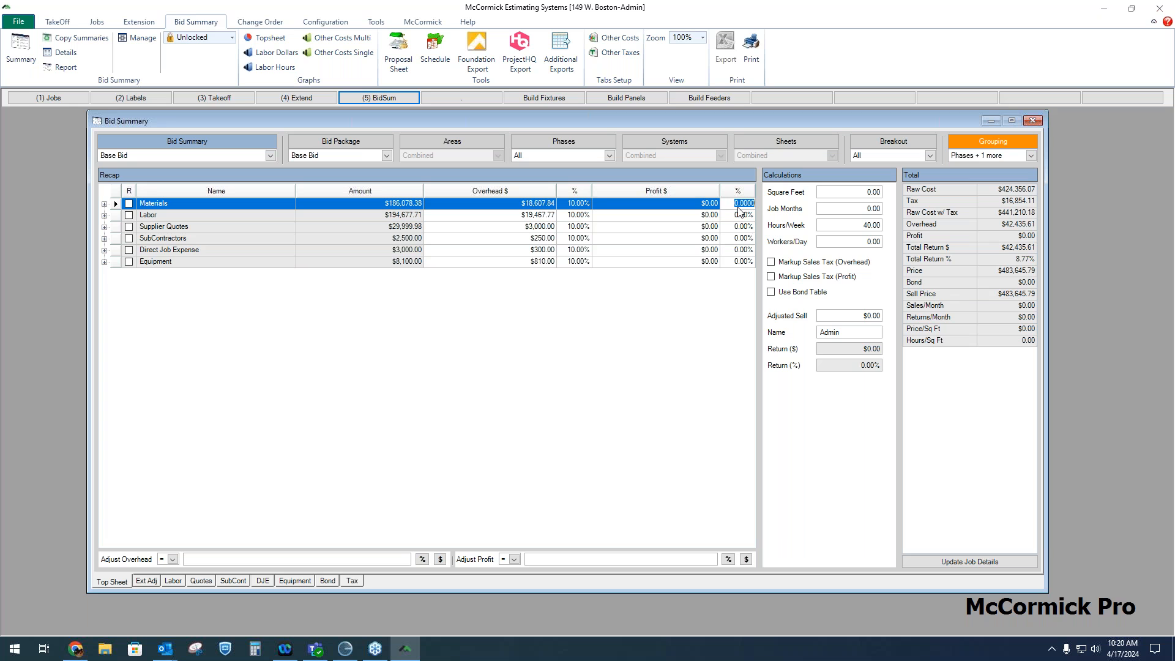
text(12)
key(Return)
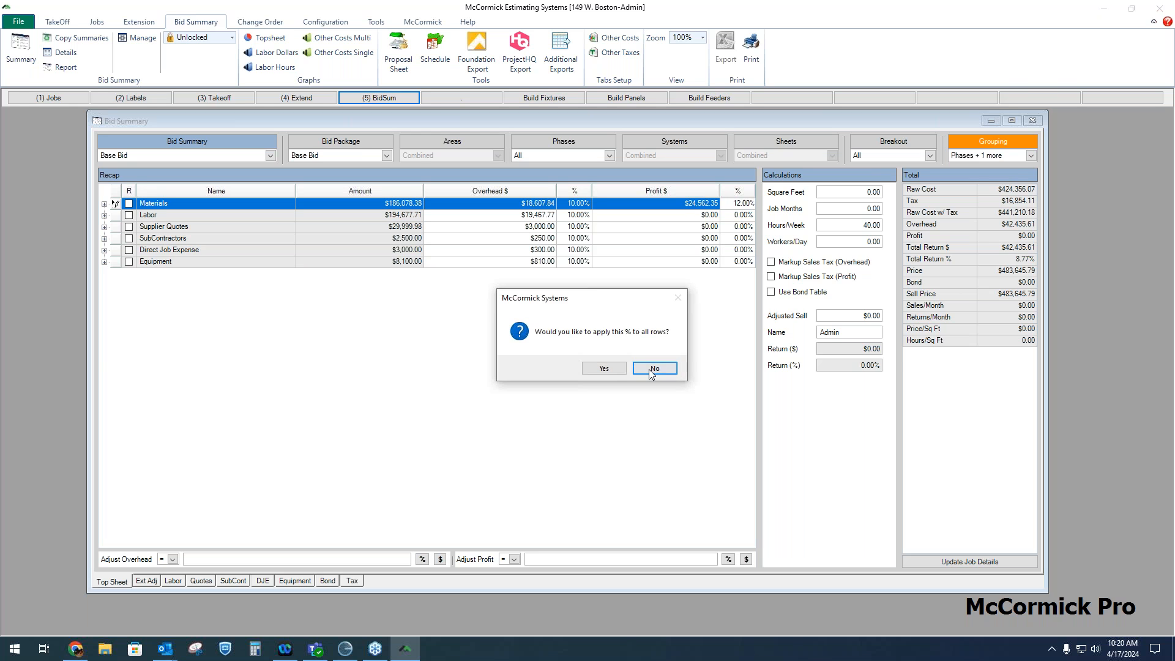
click(655, 369)
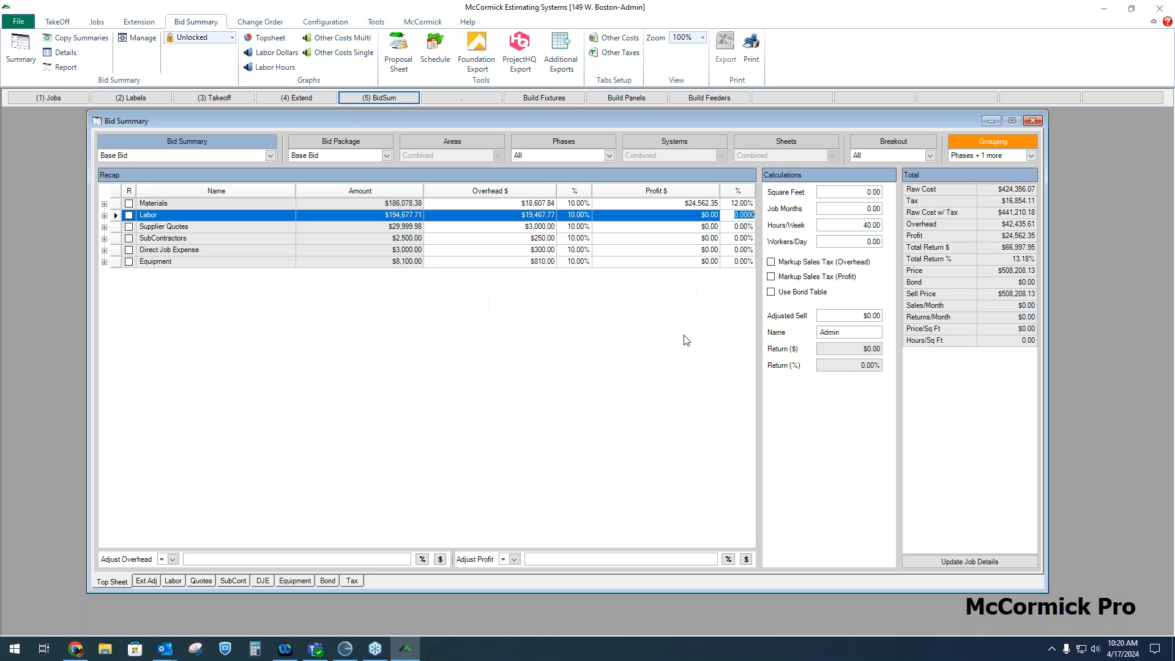
Expand Materials to check the profit percentages of its phases
click(746, 204)
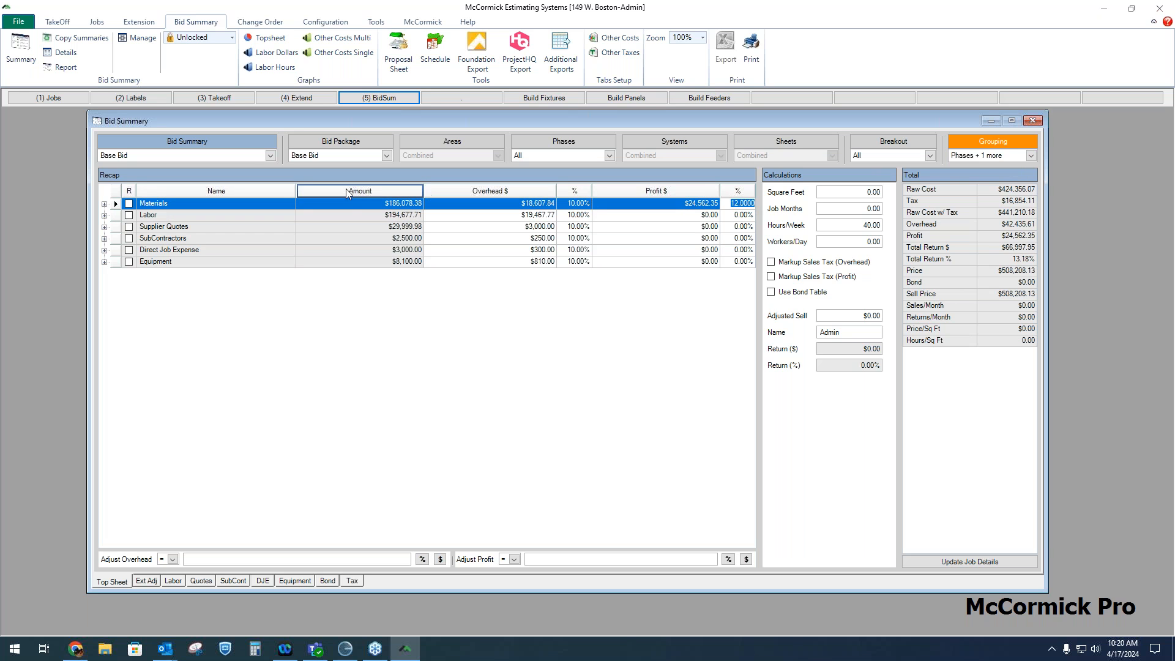
click(104, 203)
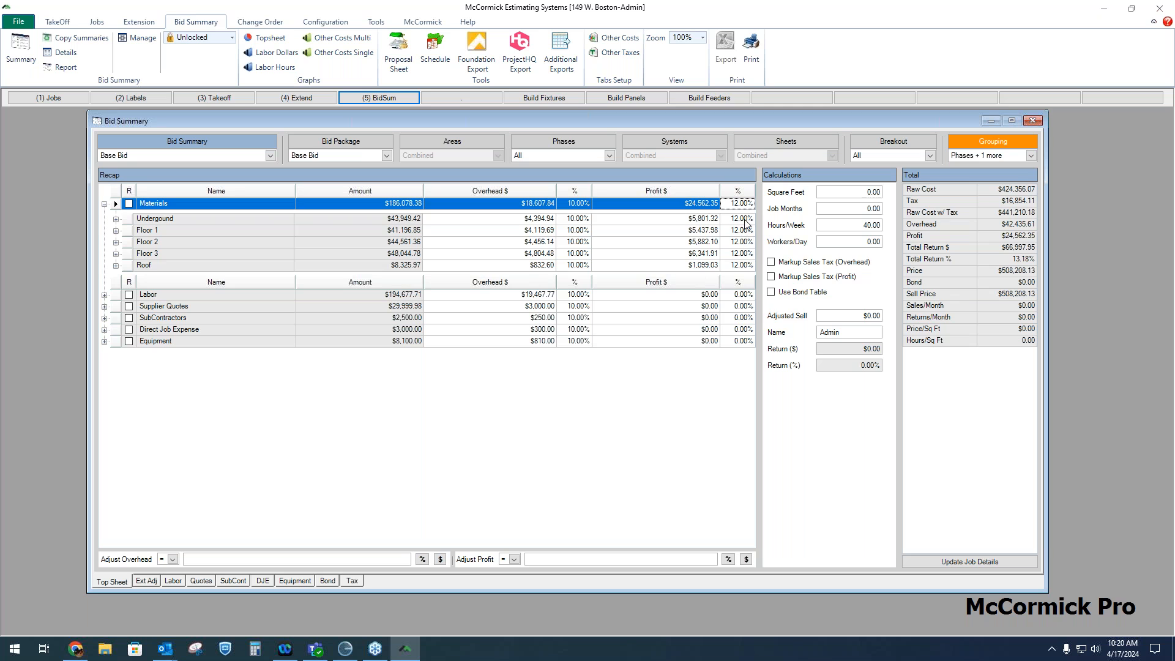
click(742, 219)
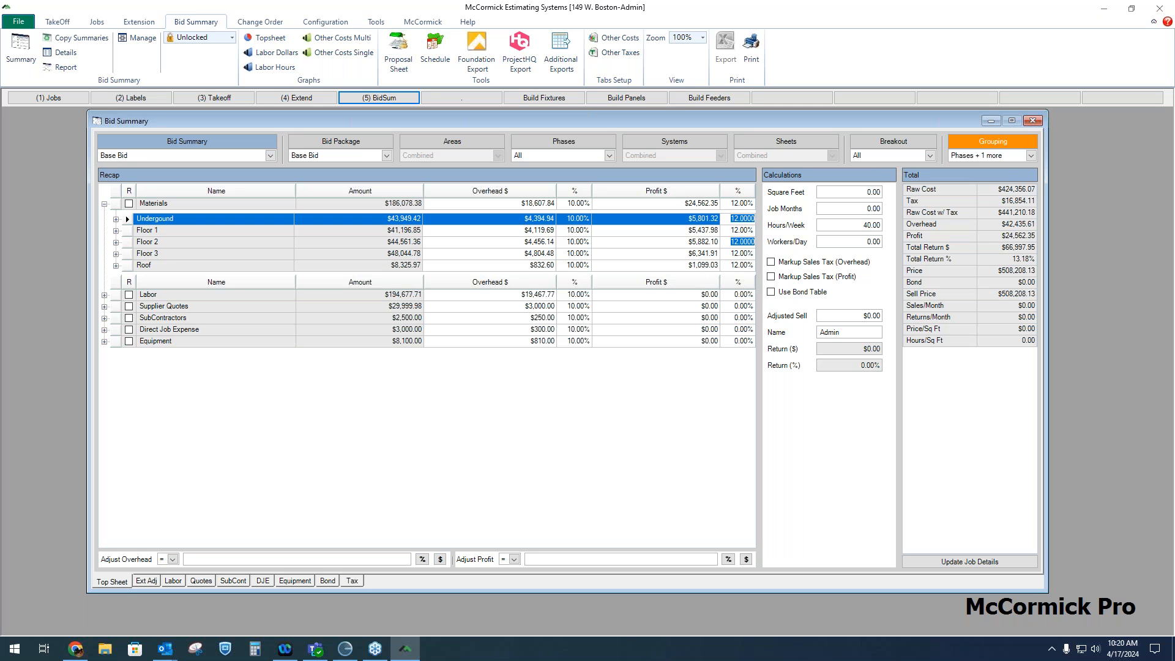
click(741, 242)
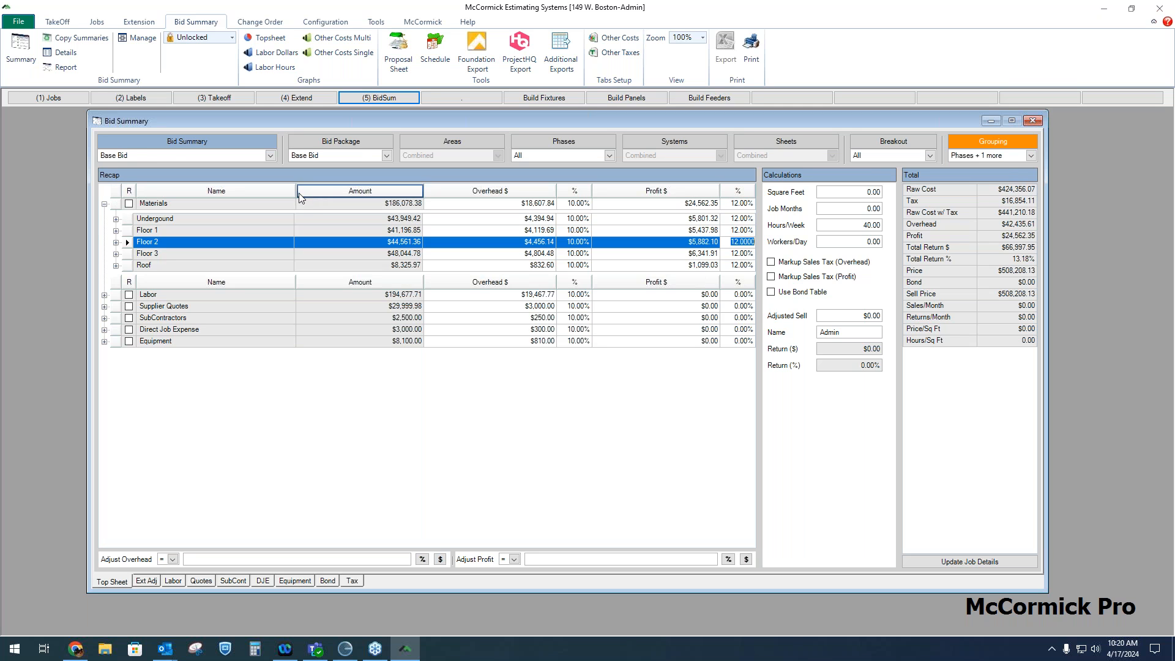
click(104, 204)
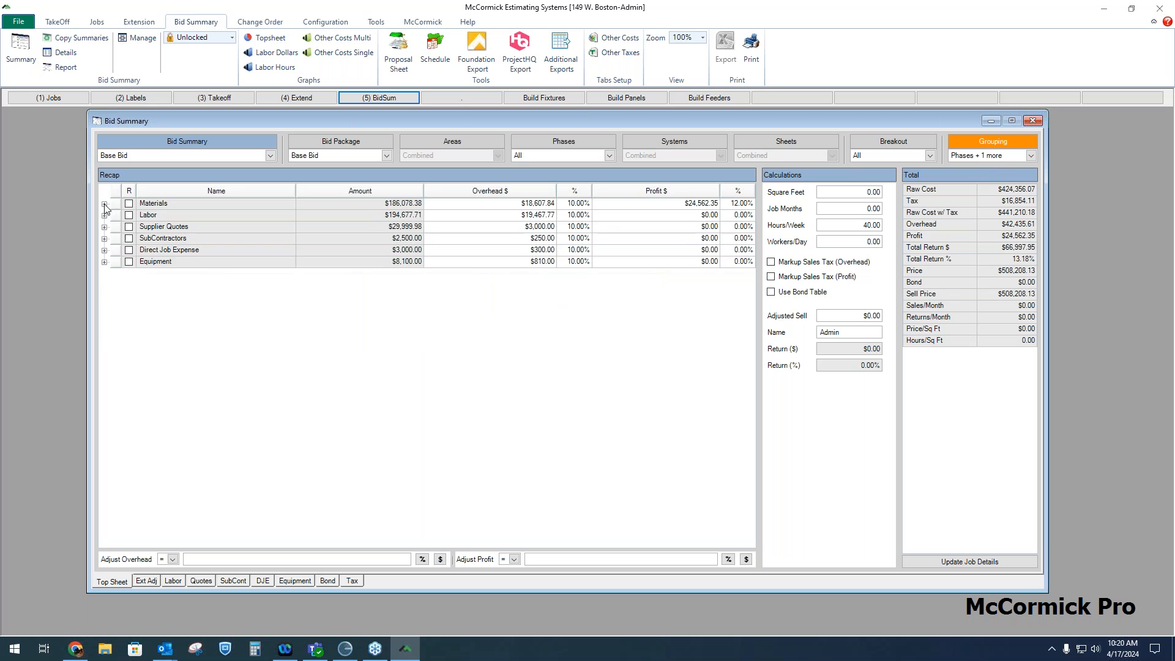
Set profit percentages of 15% for Labor, 9% Supplier Quotes, 8% SubContractors, 11% Direct Job Expense and 12% Equipment
click(744, 216)
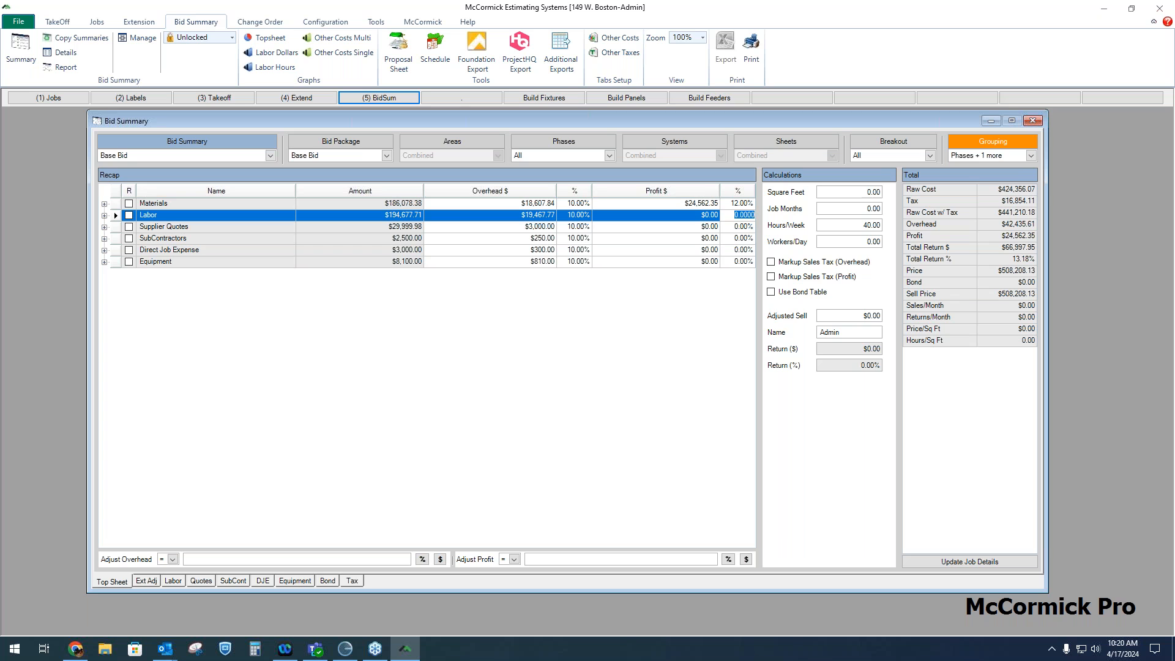
text(15)
key(Return)
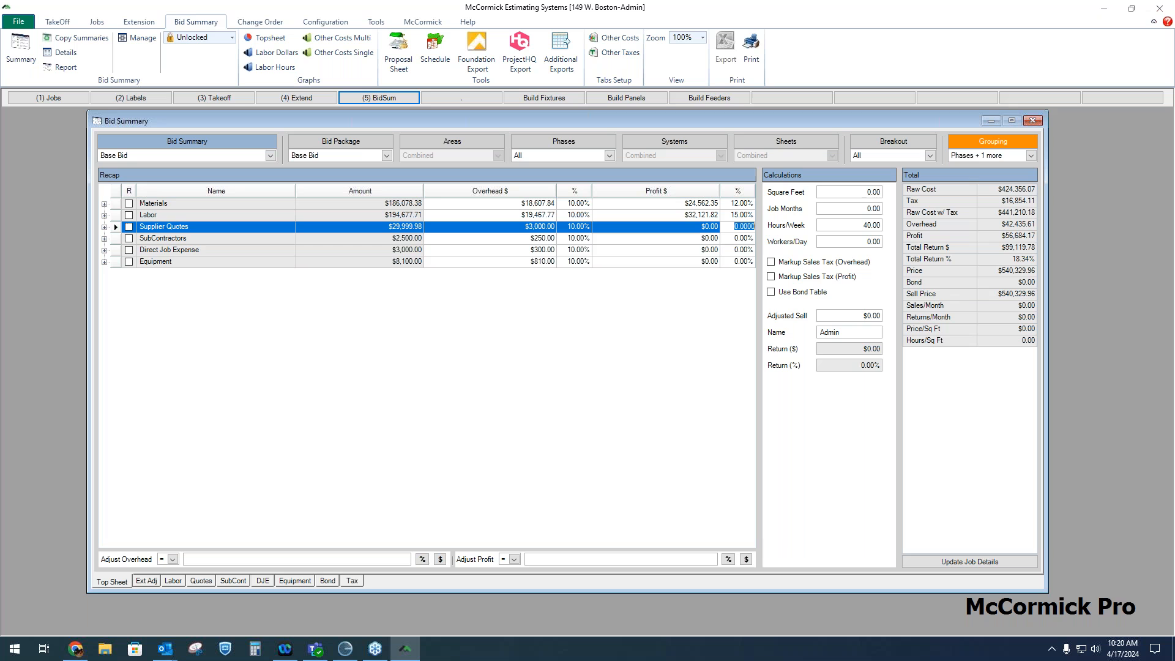
text(9)
key(Return)
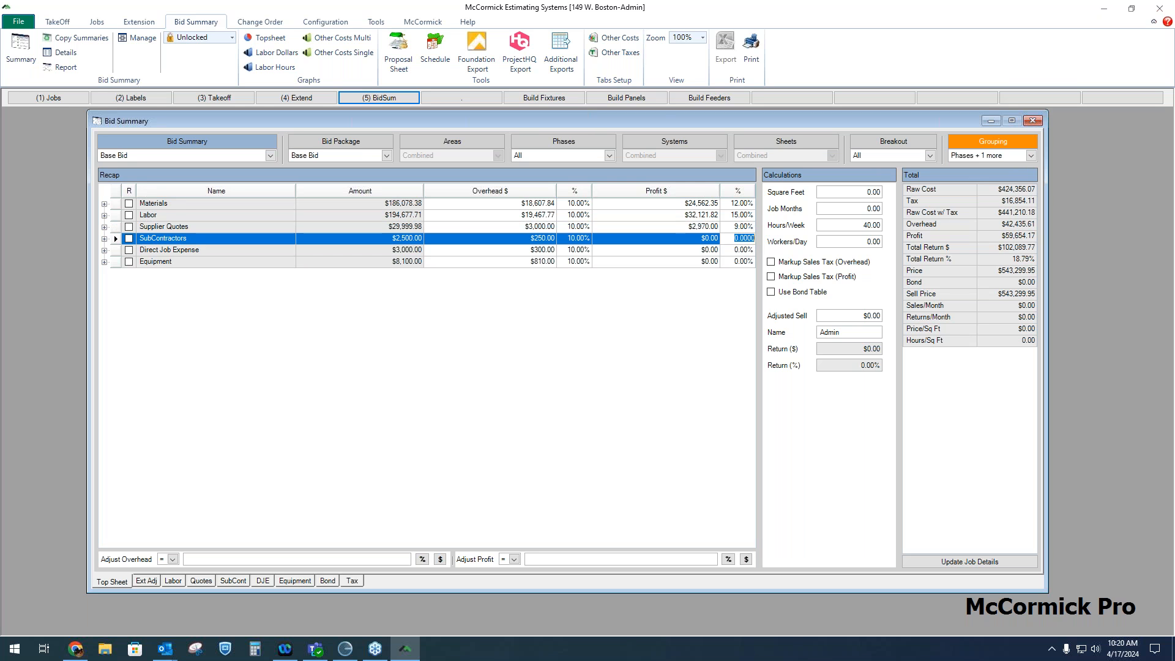
text(8)
key(Return)
text(11)
key(Return)
text(12)
key(Up)
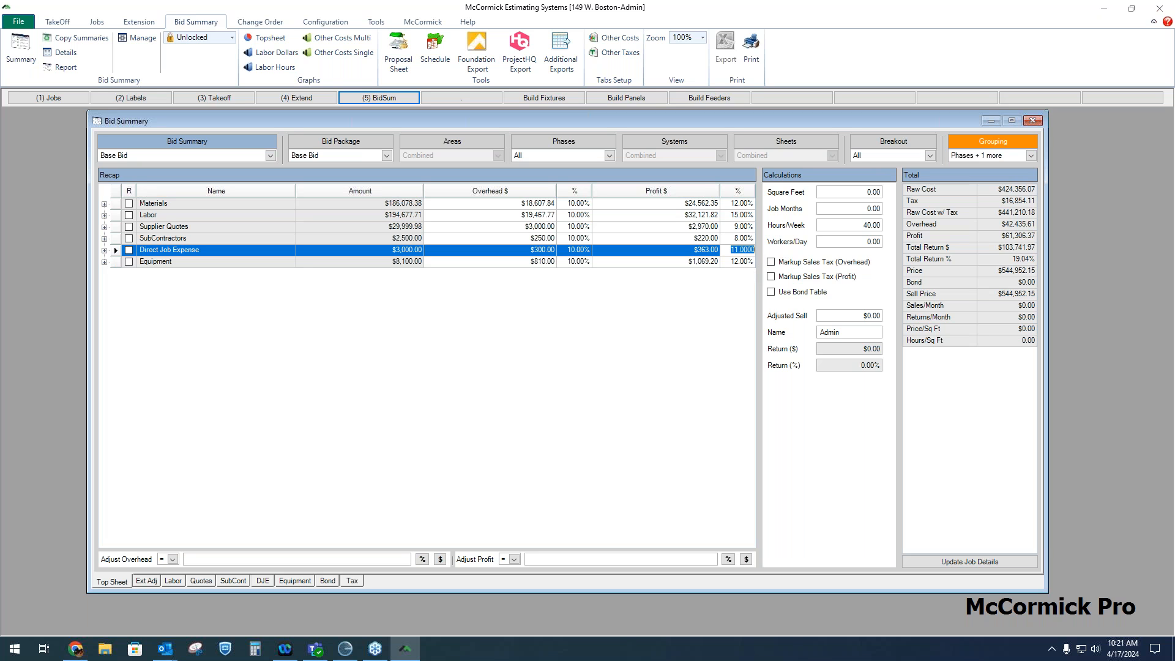
Review the overhead and profit columns and the job totals for price and sell price
click(493, 191)
double_click(948, 224)
click(685, 191)
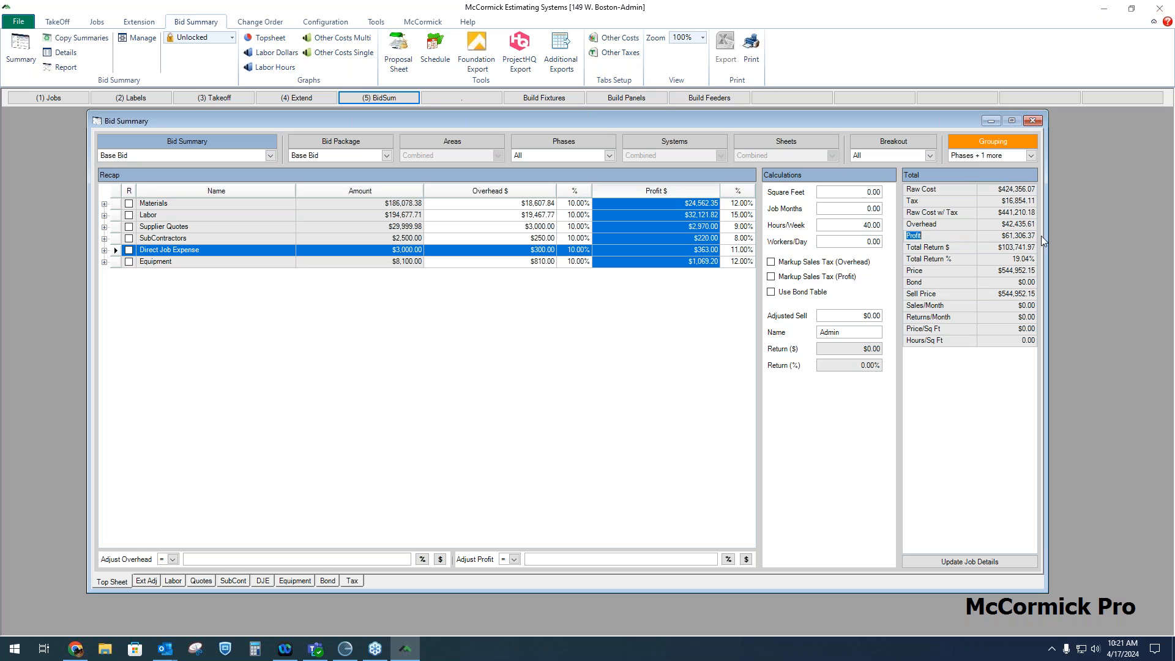
double_click(957, 246)
double_click(950, 269)
double_click(933, 284)
double_click(952, 294)
Preview the grouped bid summary report, then close the preview and the page order dialog
click(752, 55)
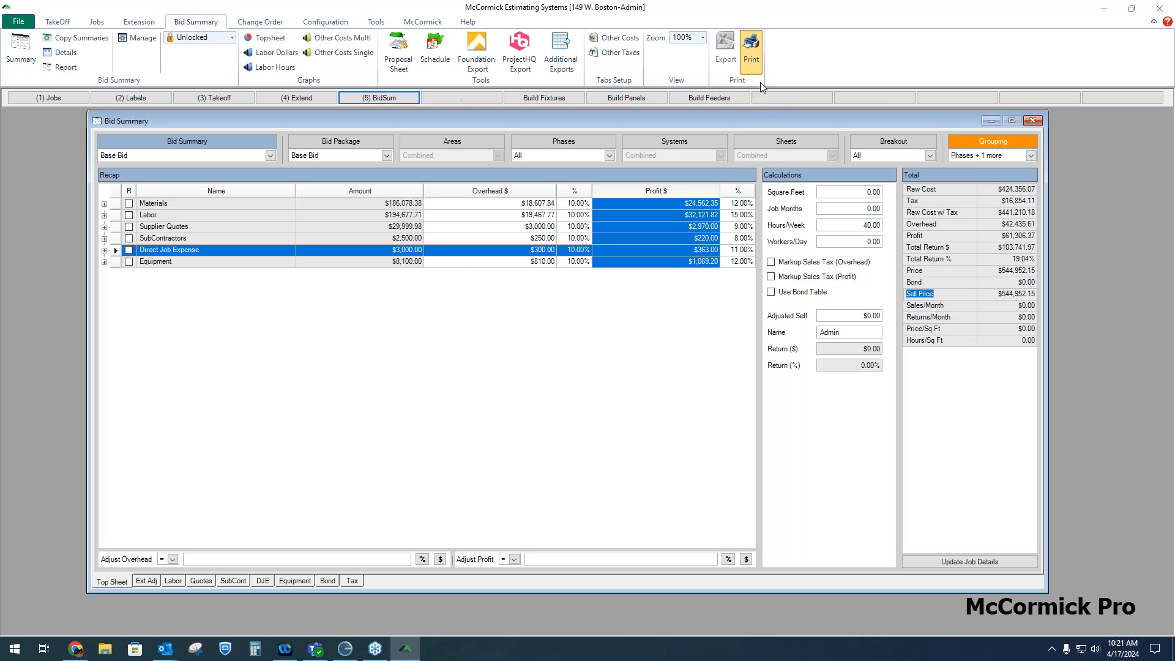
click(693, 275)
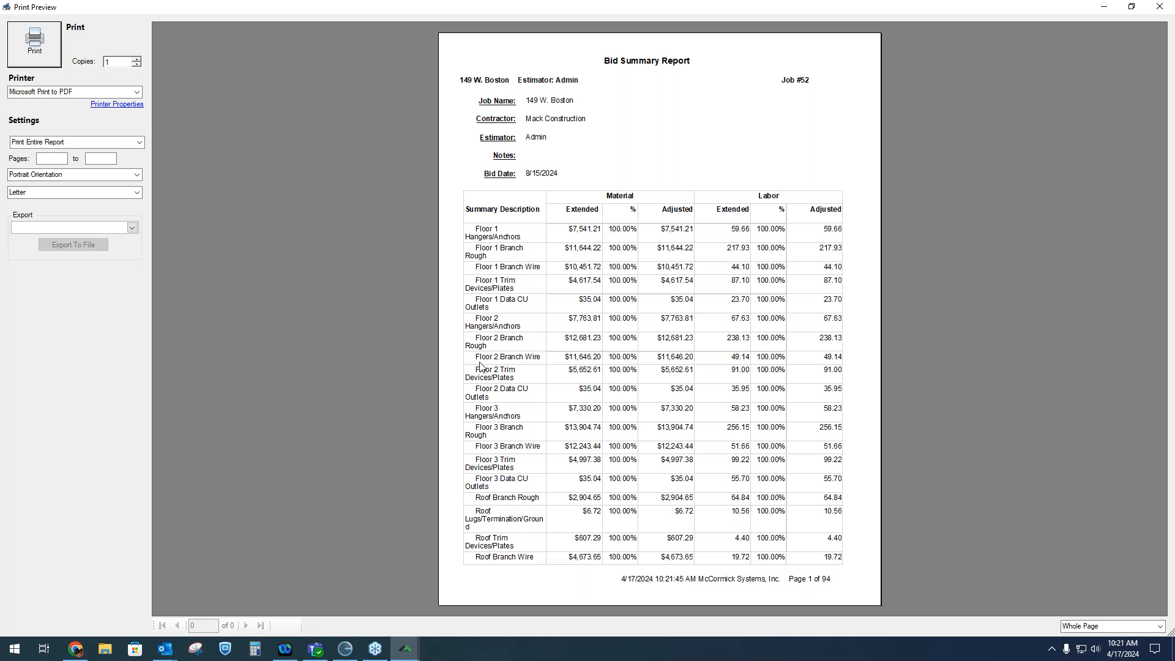
click(1158, 6)
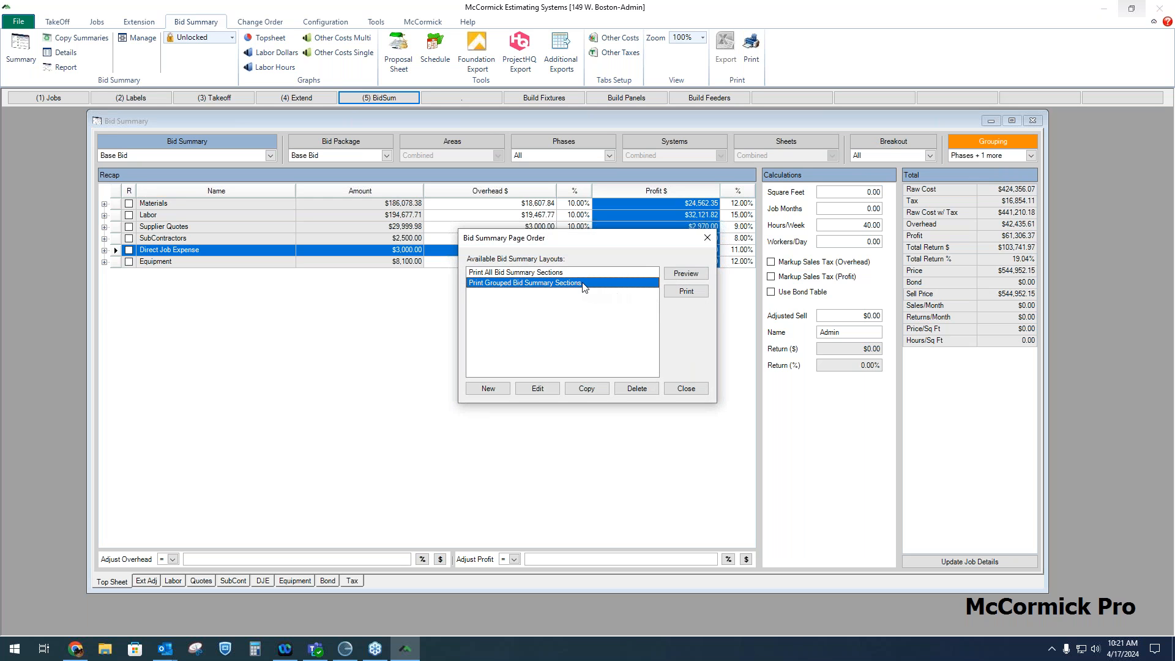
click(708, 237)
Change the grouping to Phases only and preview the grouped bid summary report again
click(1032, 155)
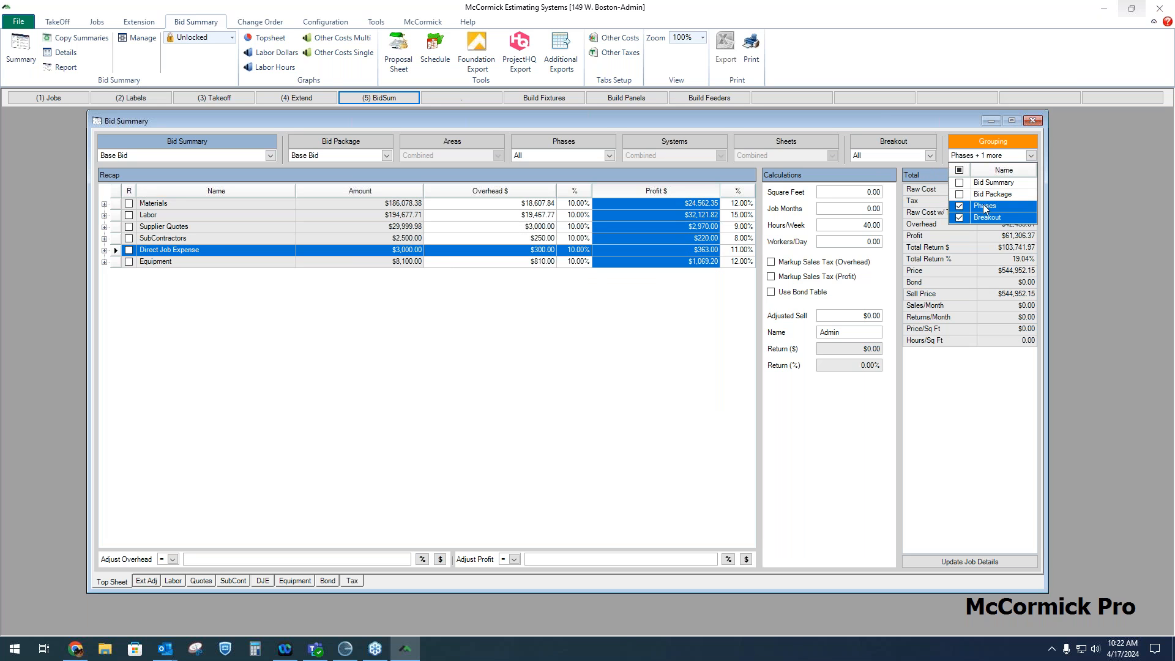
click(959, 217)
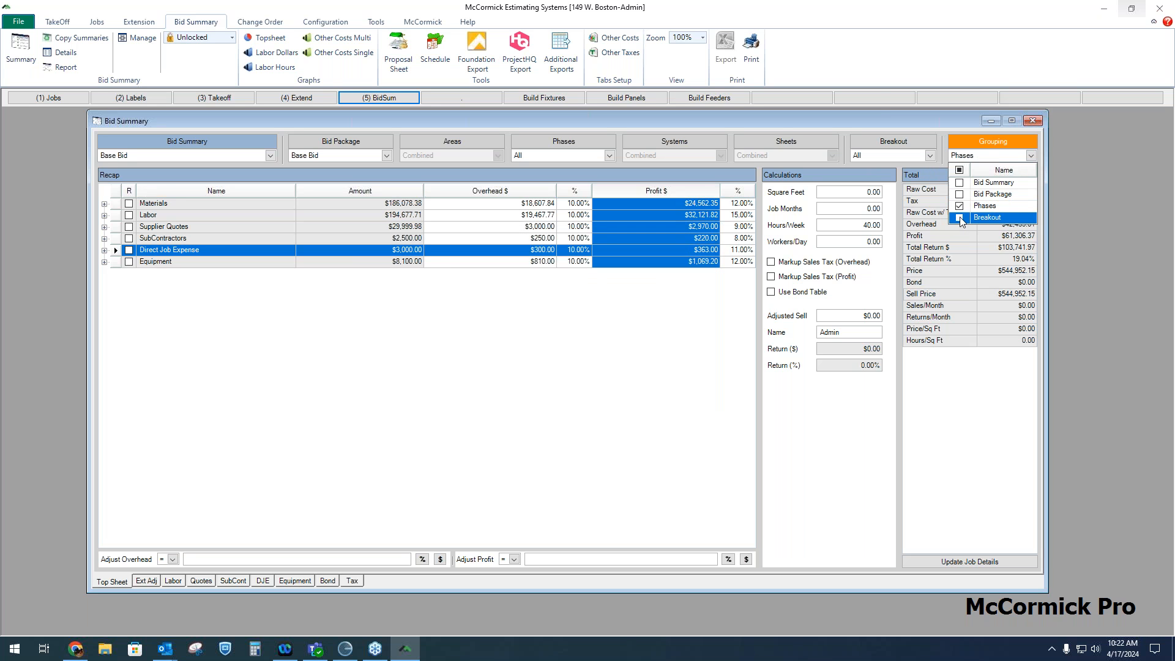
click(752, 54)
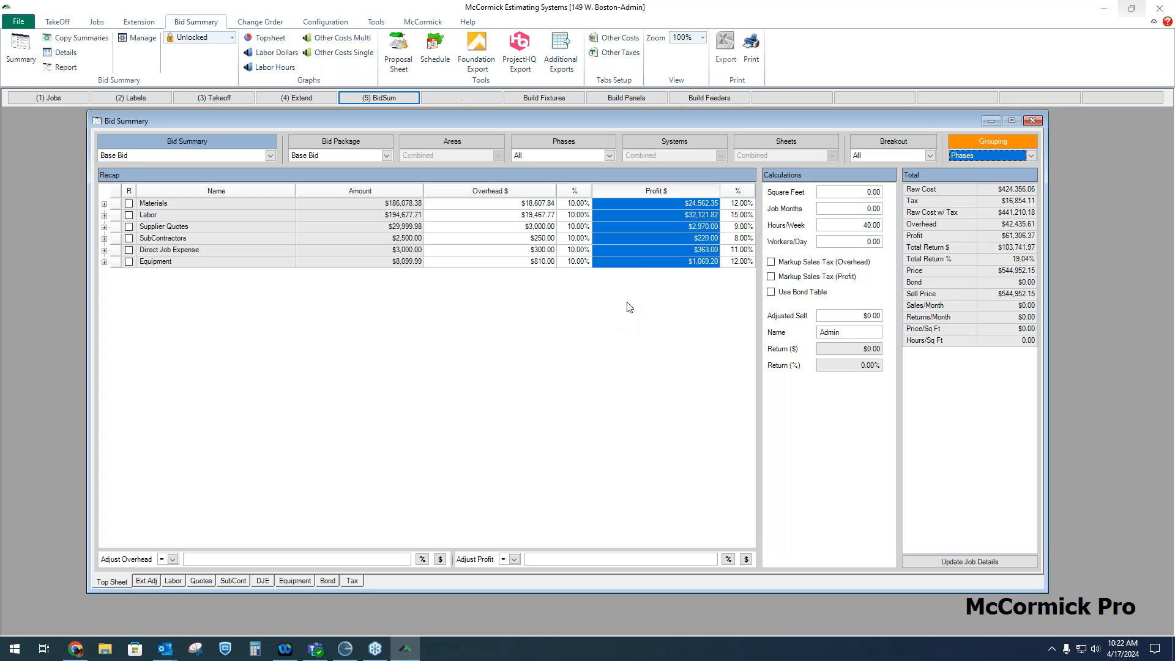
click(757, 55)
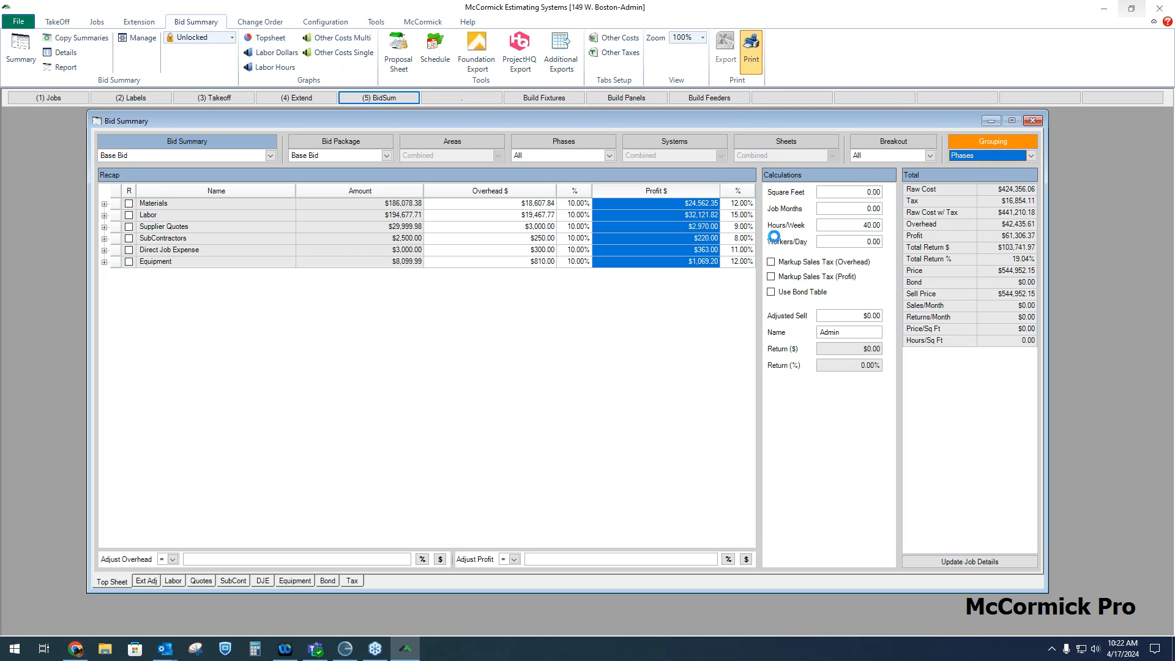
click(696, 276)
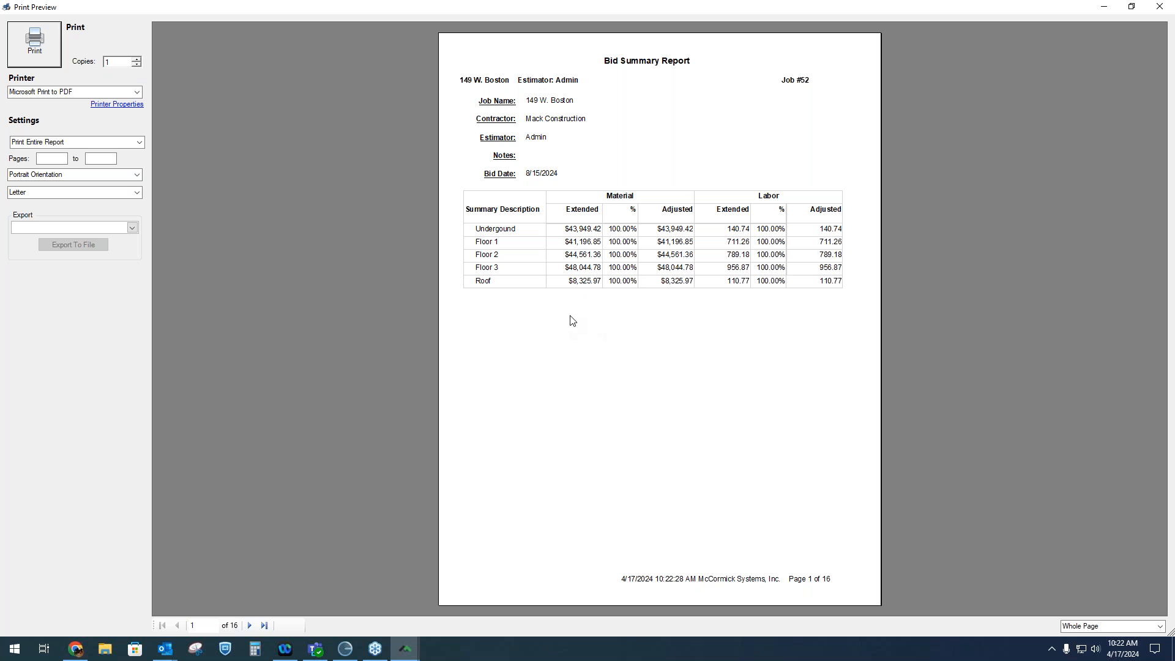
Page through the grouped bid summary report preview, then close the preview
click(250, 625)
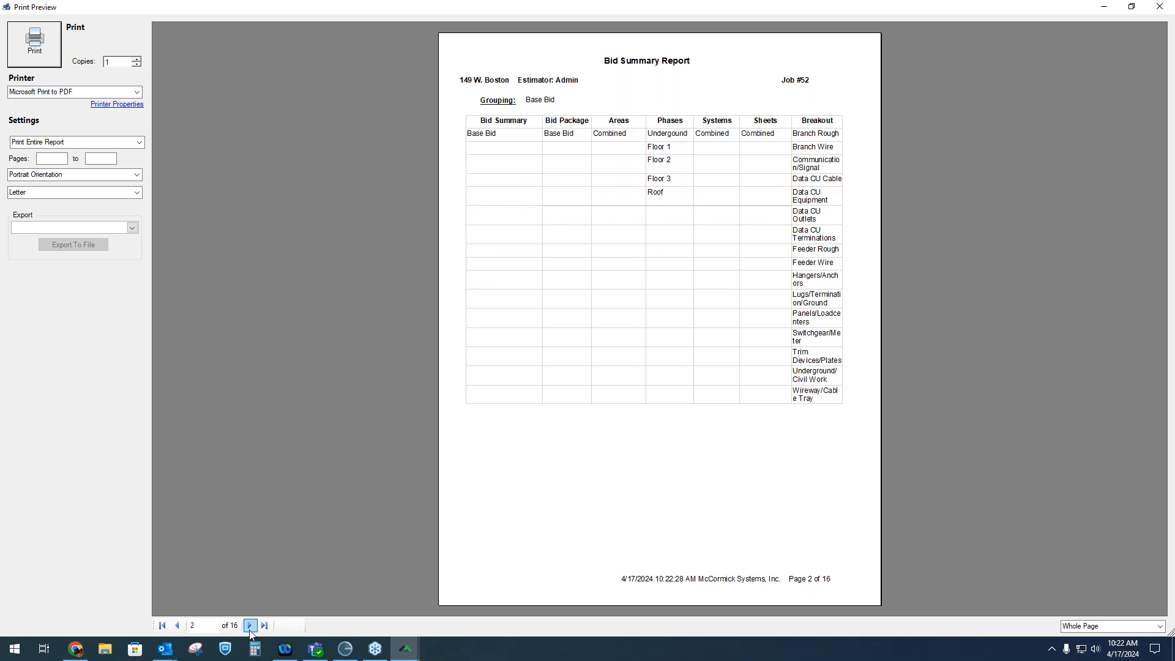
click(251, 625)
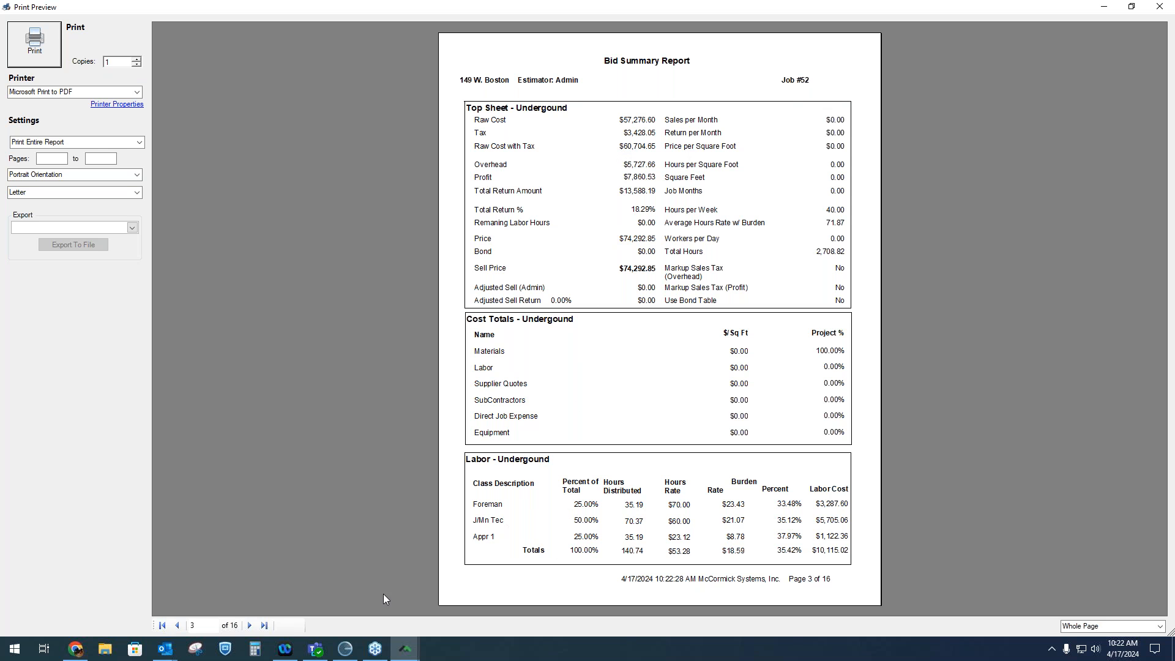
click(249, 625)
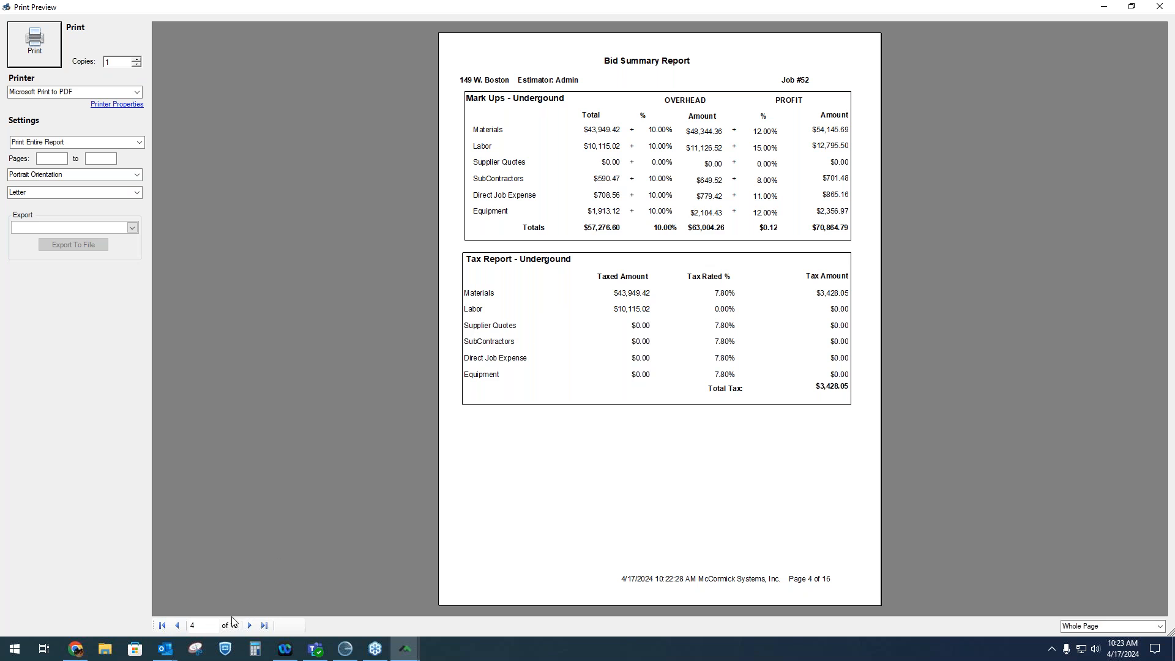
click(250, 625)
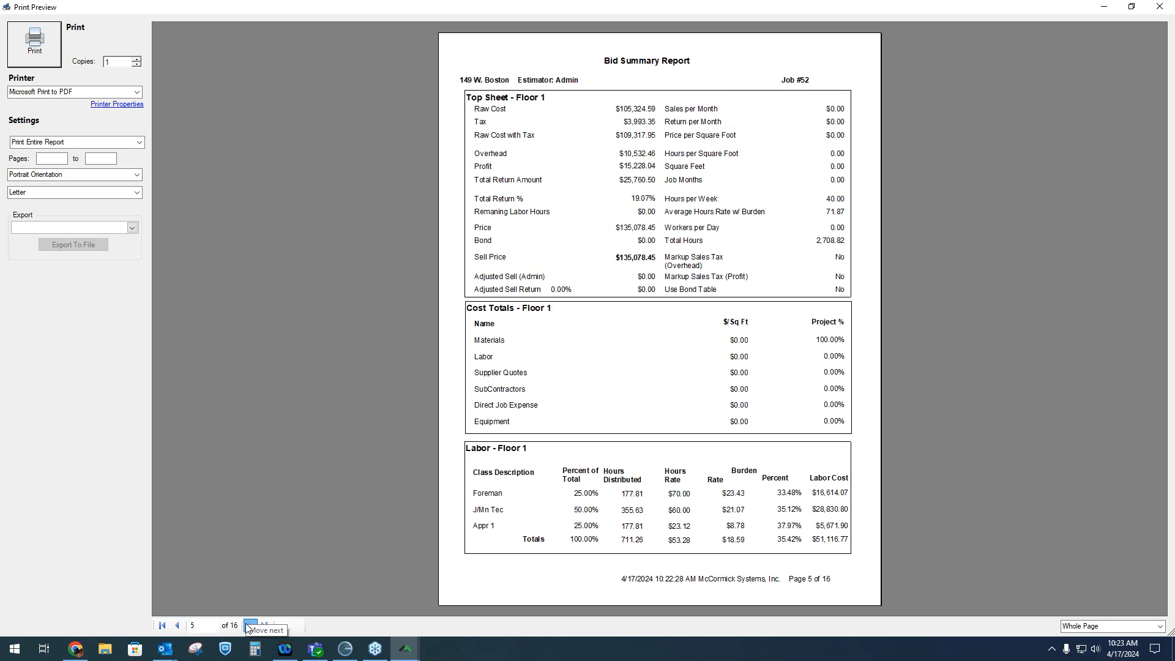
click(250, 625)
click(249, 626)
click(250, 625)
click(250, 625)
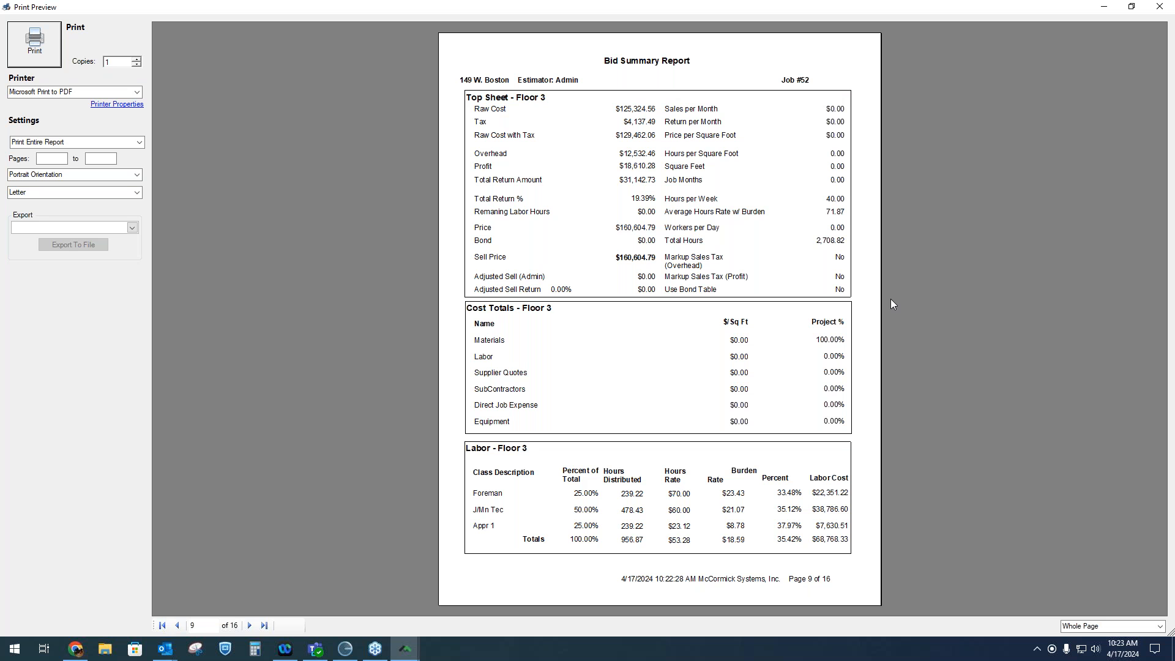
click(1159, 7)
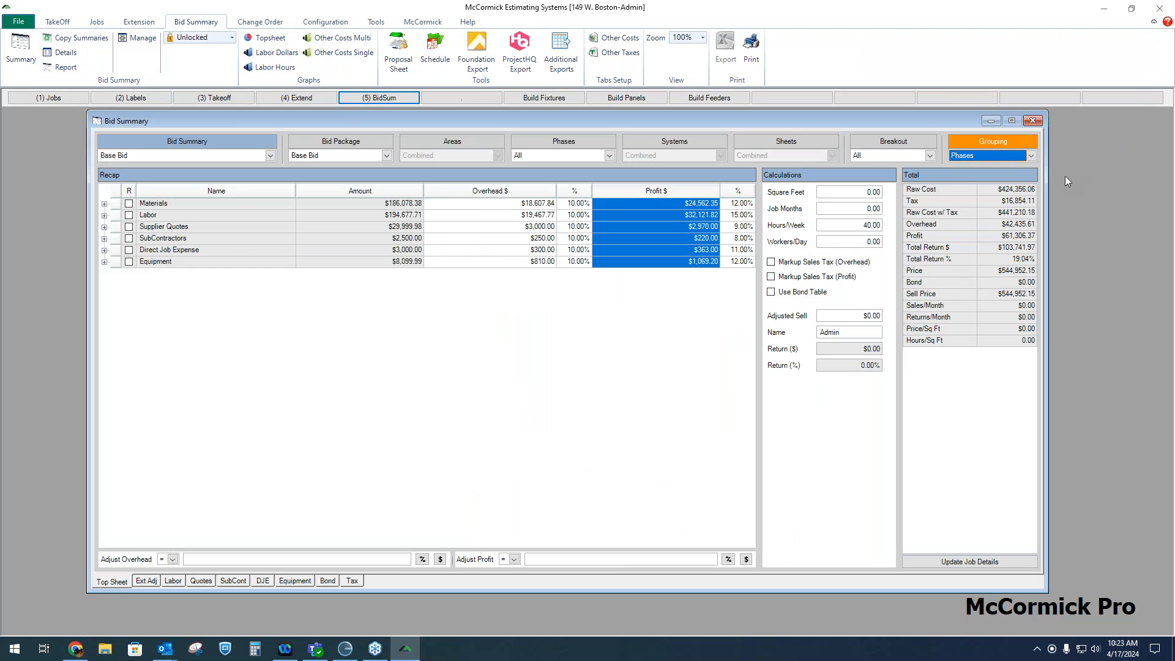
Add a second grouping option alongside Phases in the bid summary grouping
click(1030, 155)
click(959, 217)
click(670, 306)
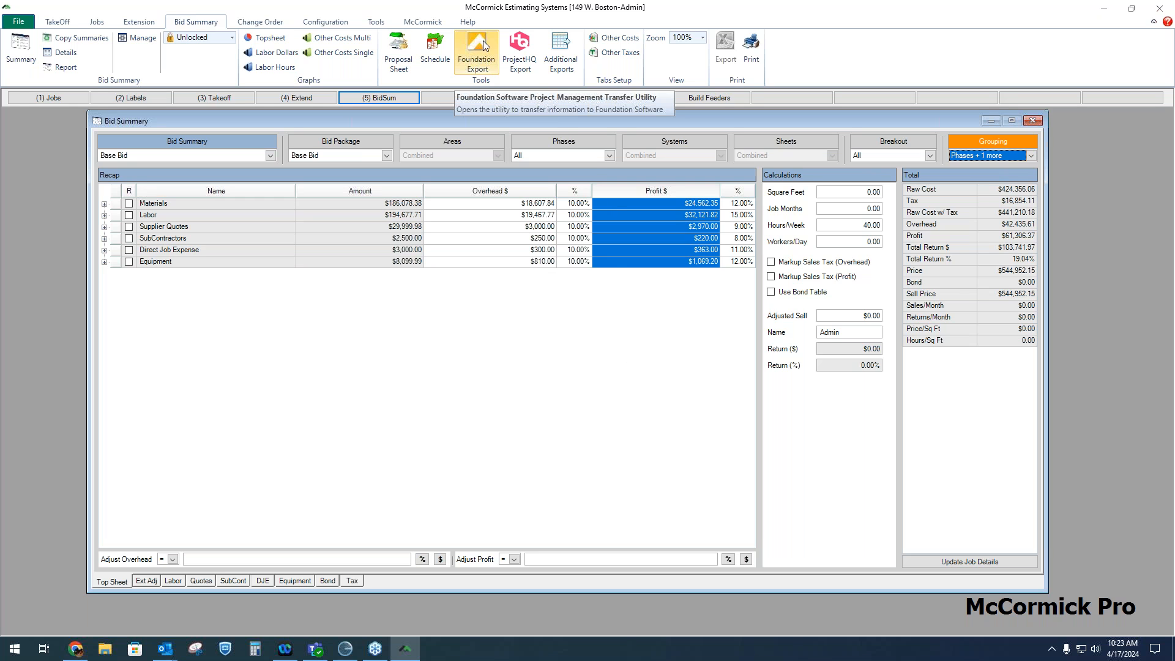
Open Foundation Export, queue the Base Bid material list and budget, and transfer the queue
click(486, 61)
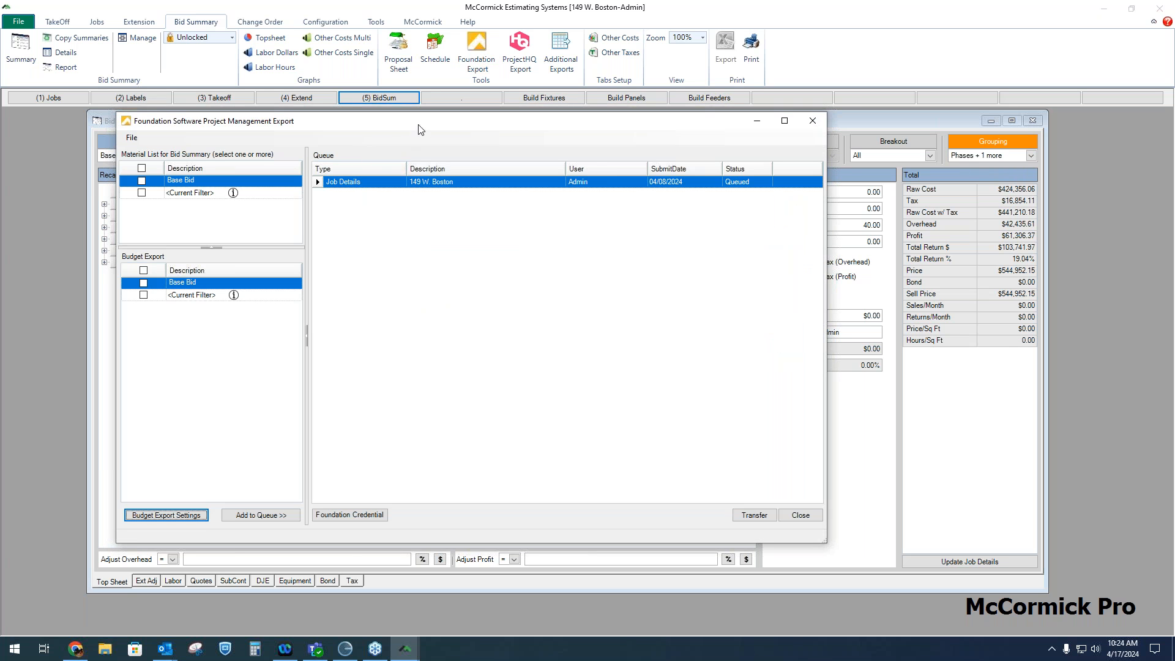
drag(420, 130, 596, 142)
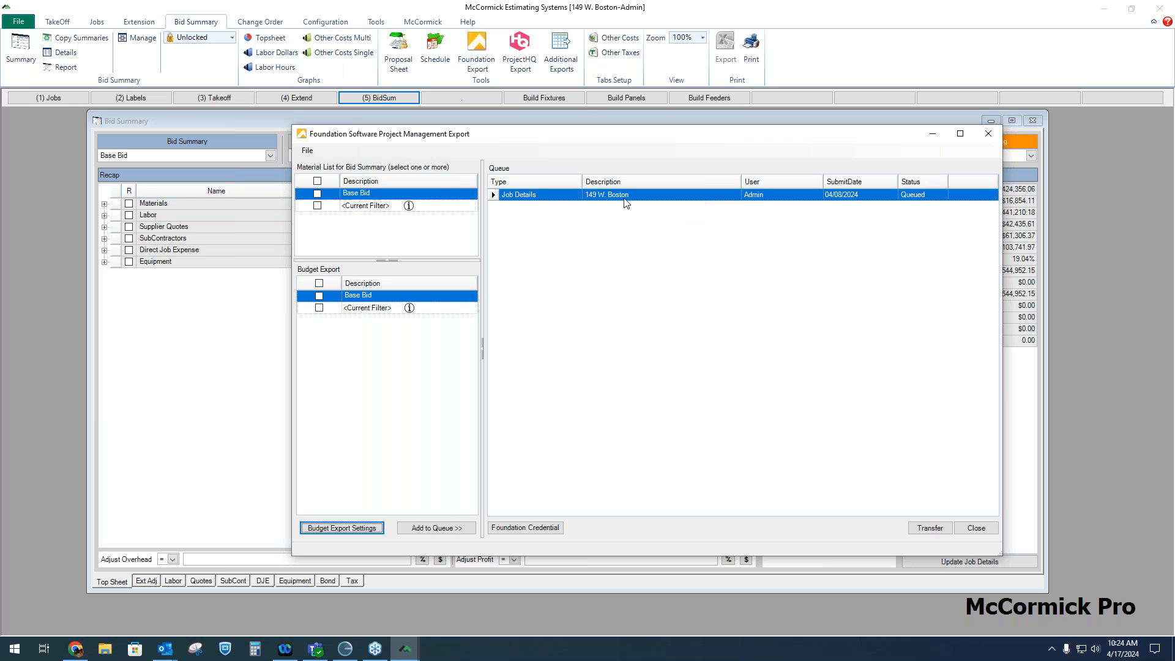
click(318, 194)
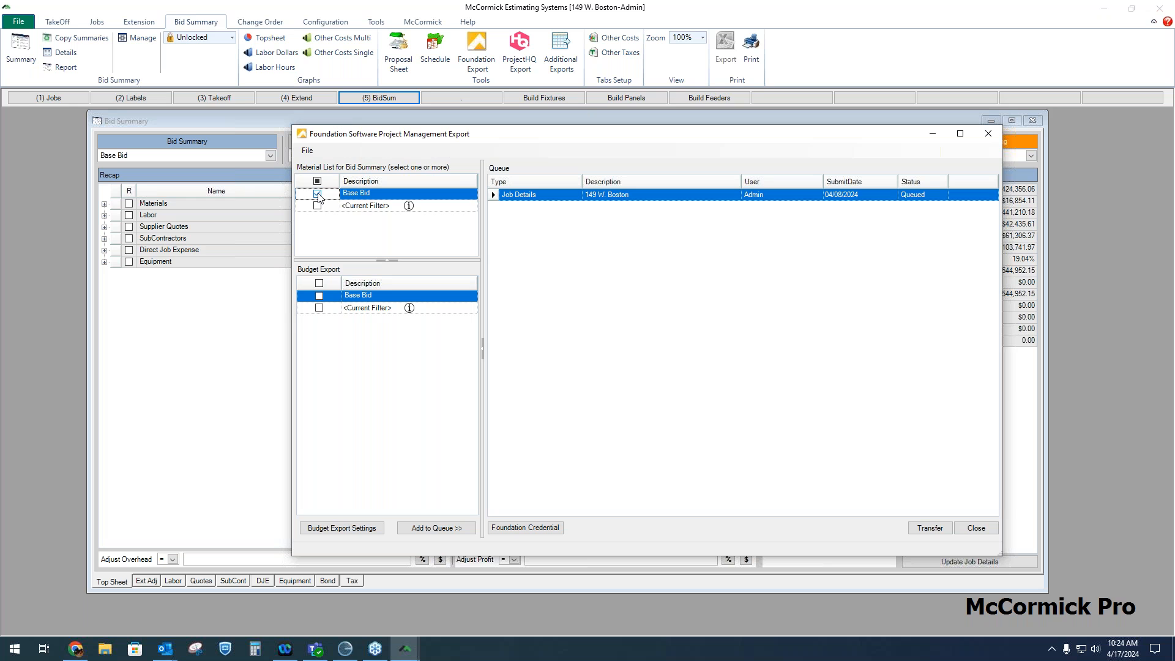
click(319, 296)
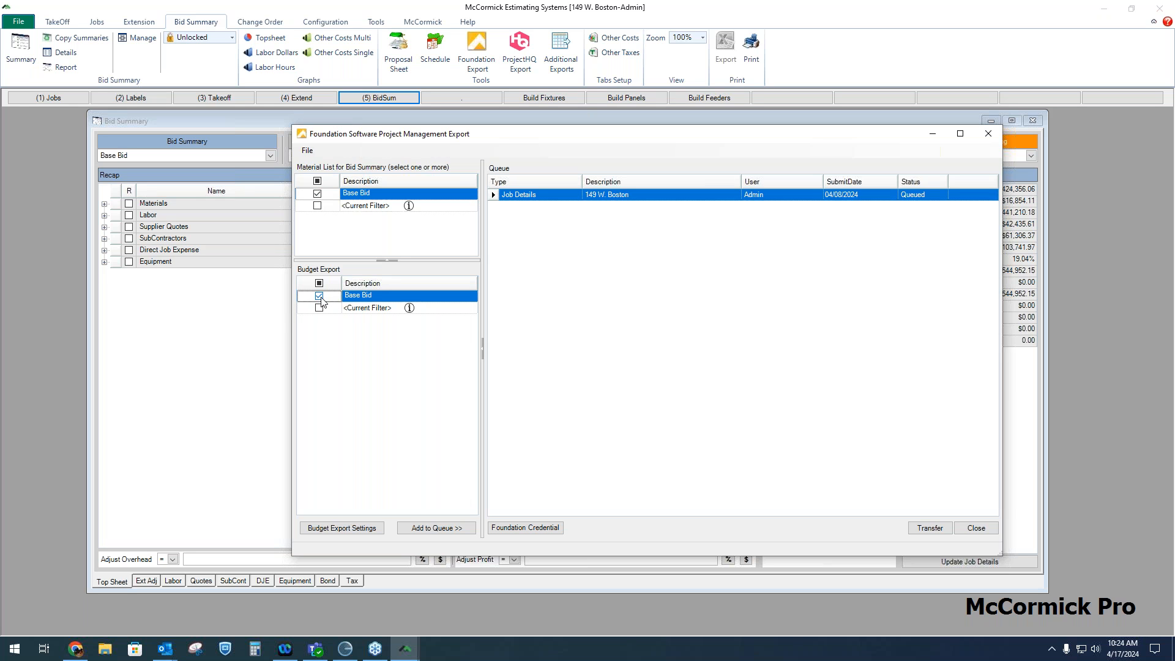
click(444, 529)
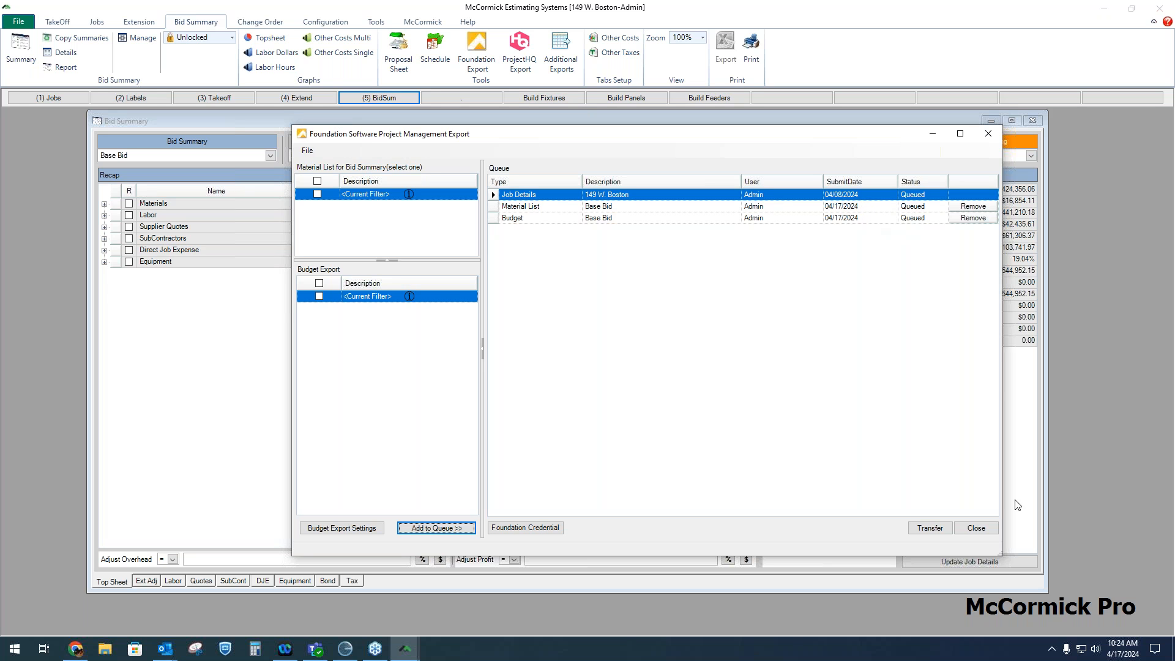
click(934, 529)
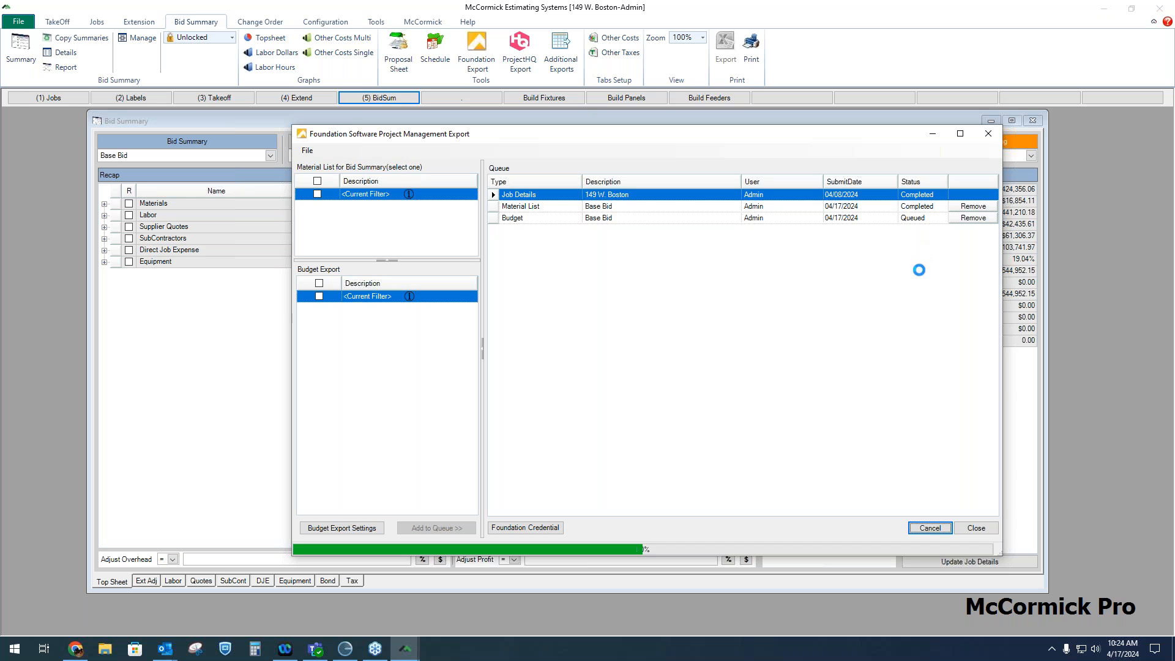
click(991, 530)
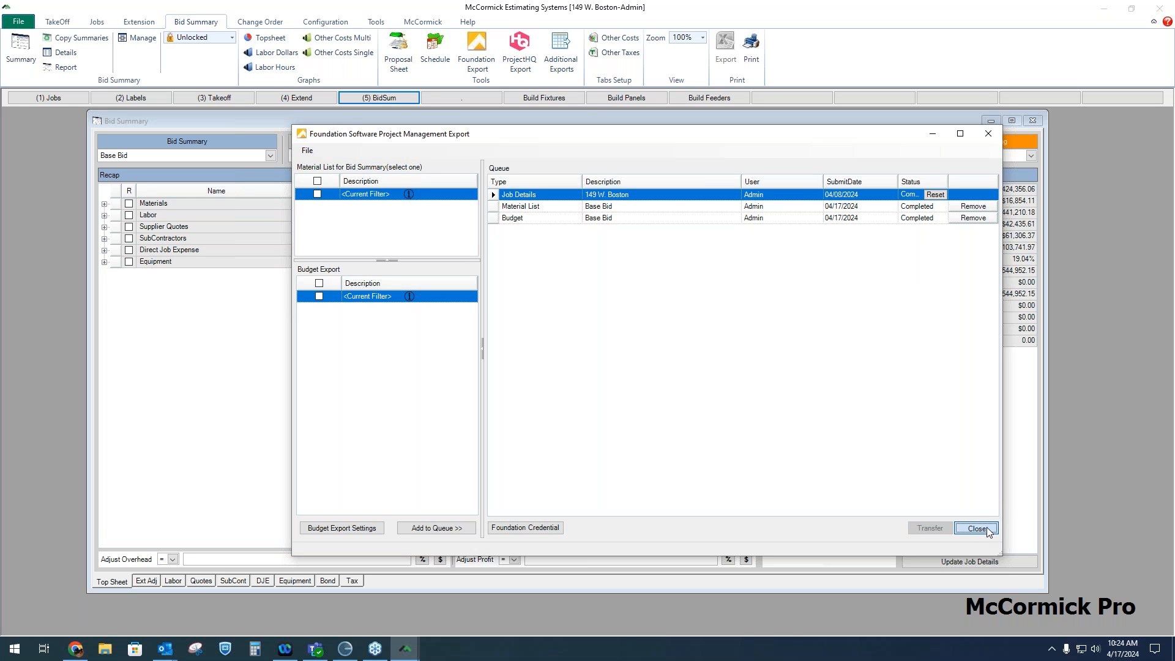
Switch to Foundation and start a new job numbered 3025 with description McCormick Bid
click(346, 652)
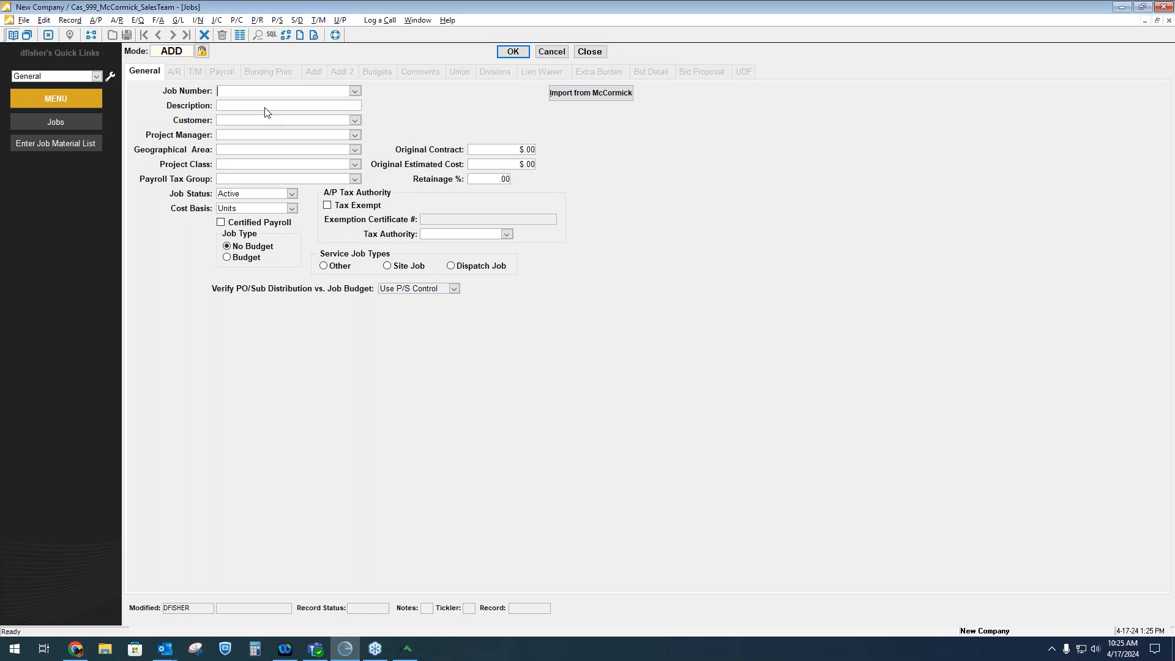
text(305)
text(25)
click(276, 106)
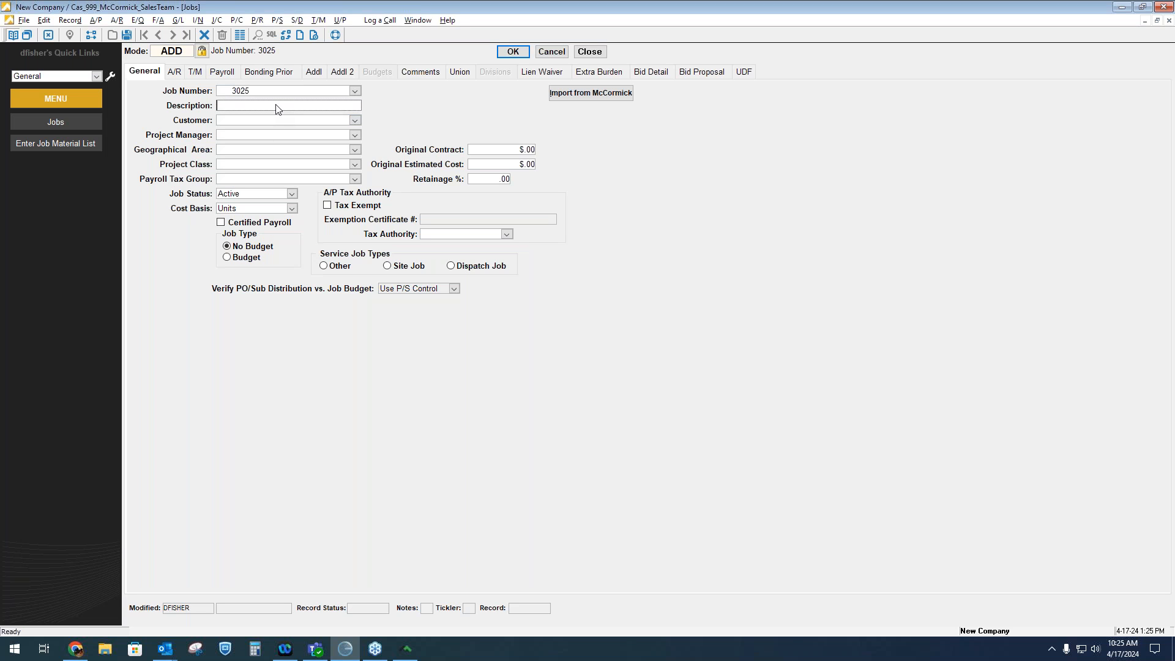
text(McCorm)
key(BackSpace)
click(313, 121)
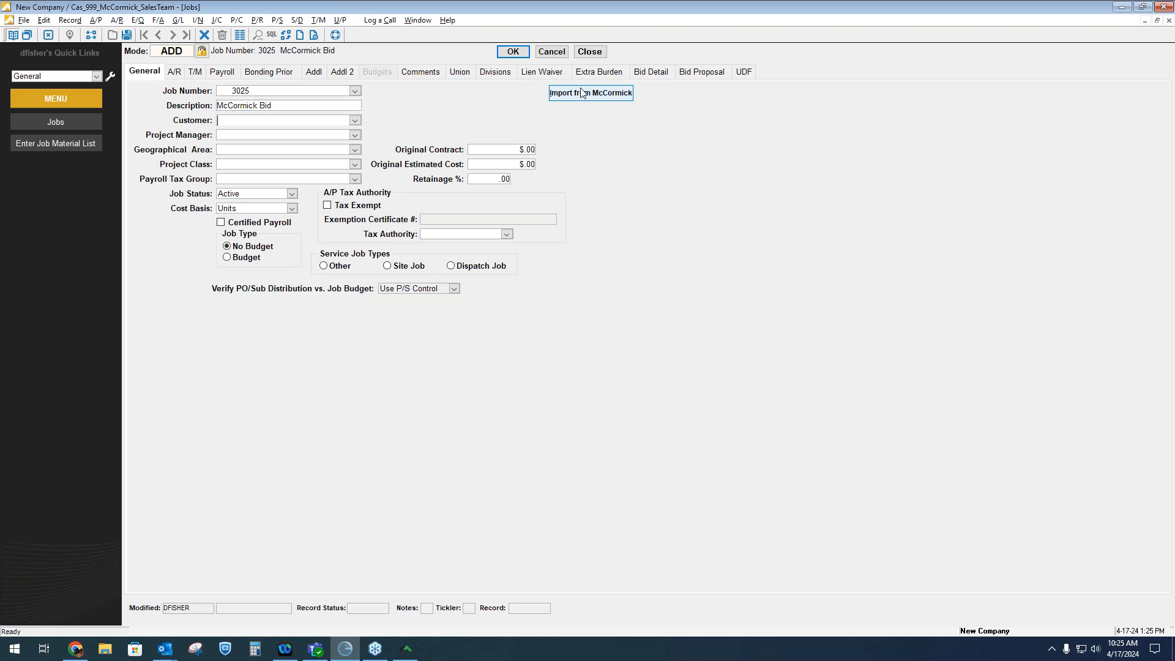
Import the job budget from McCormick job 258 Base Bid, keeping the default cost class mapping
click(603, 91)
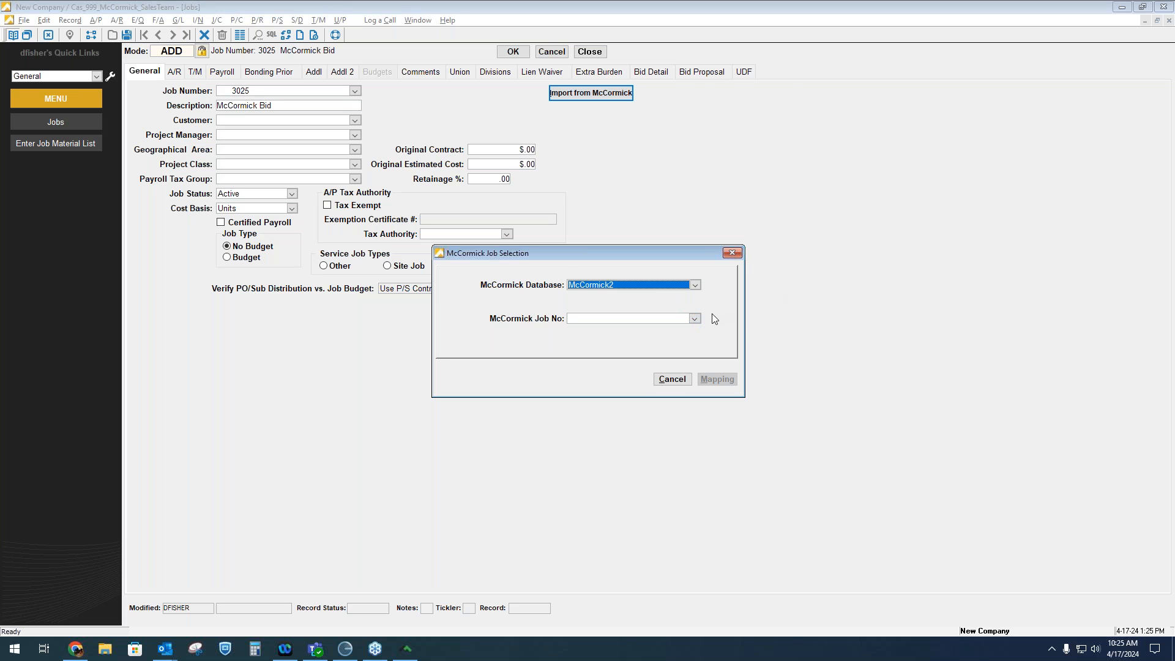
click(698, 317)
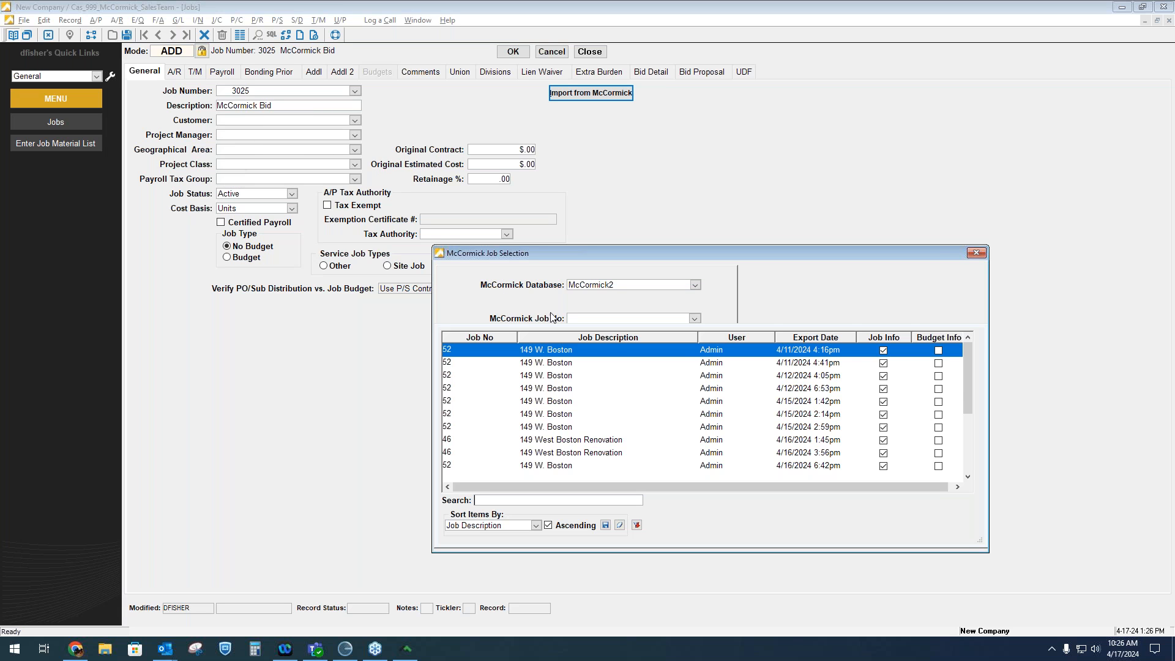
scroll(721, 389, down, 3)
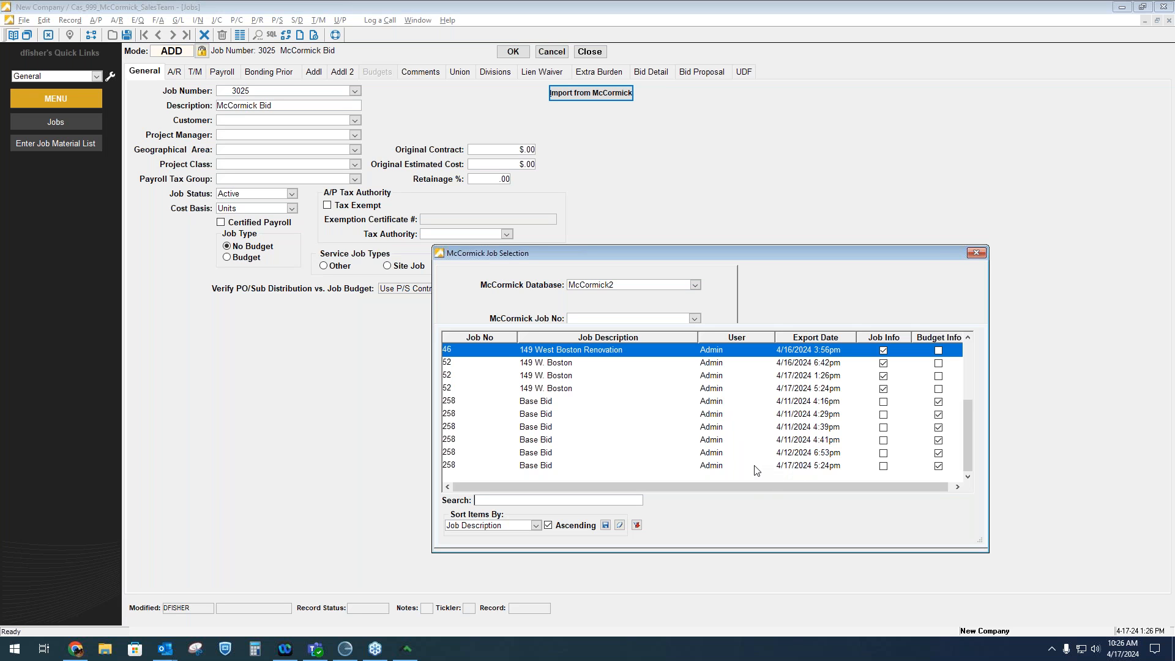
click(801, 468)
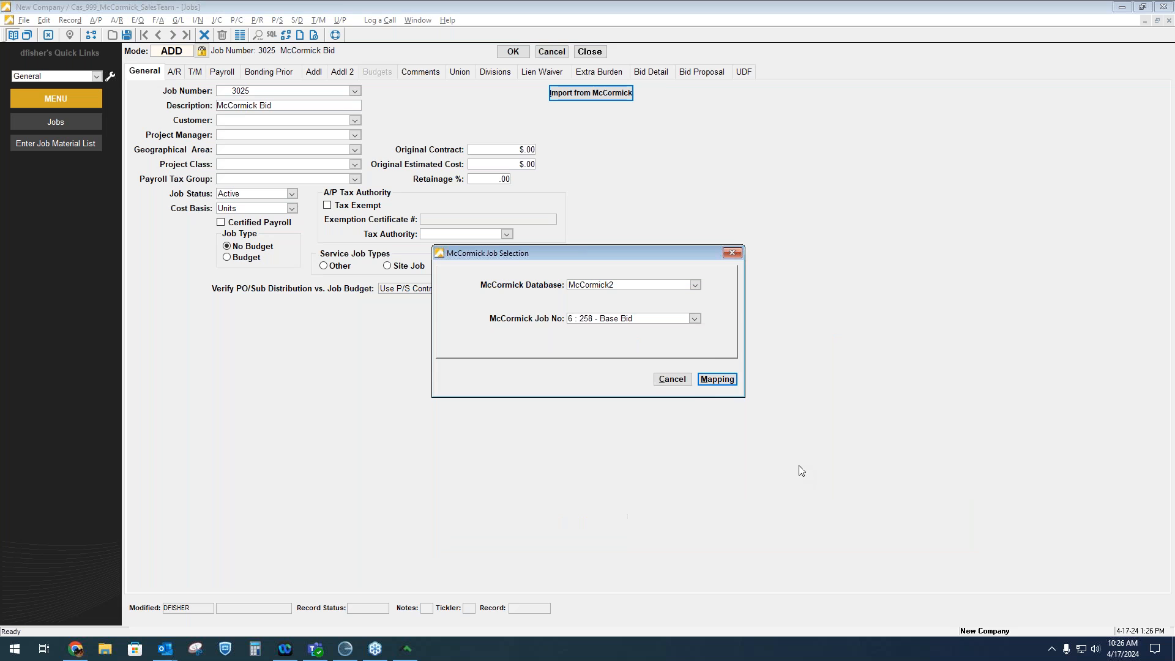
click(726, 380)
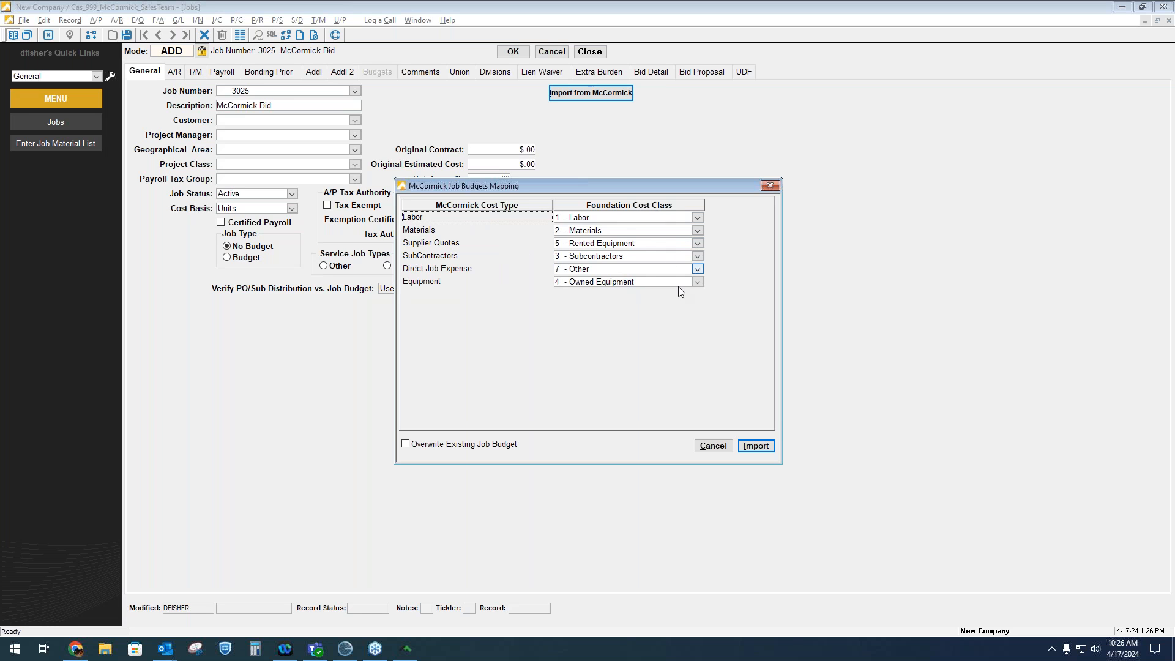
click(757, 446)
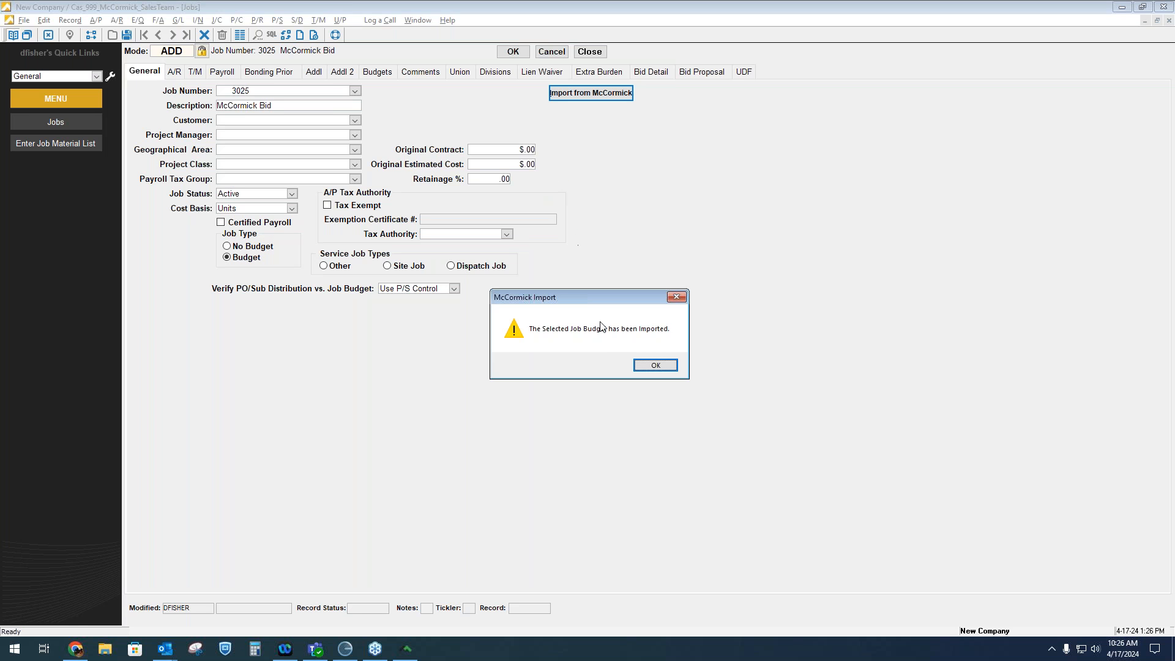
click(655, 366)
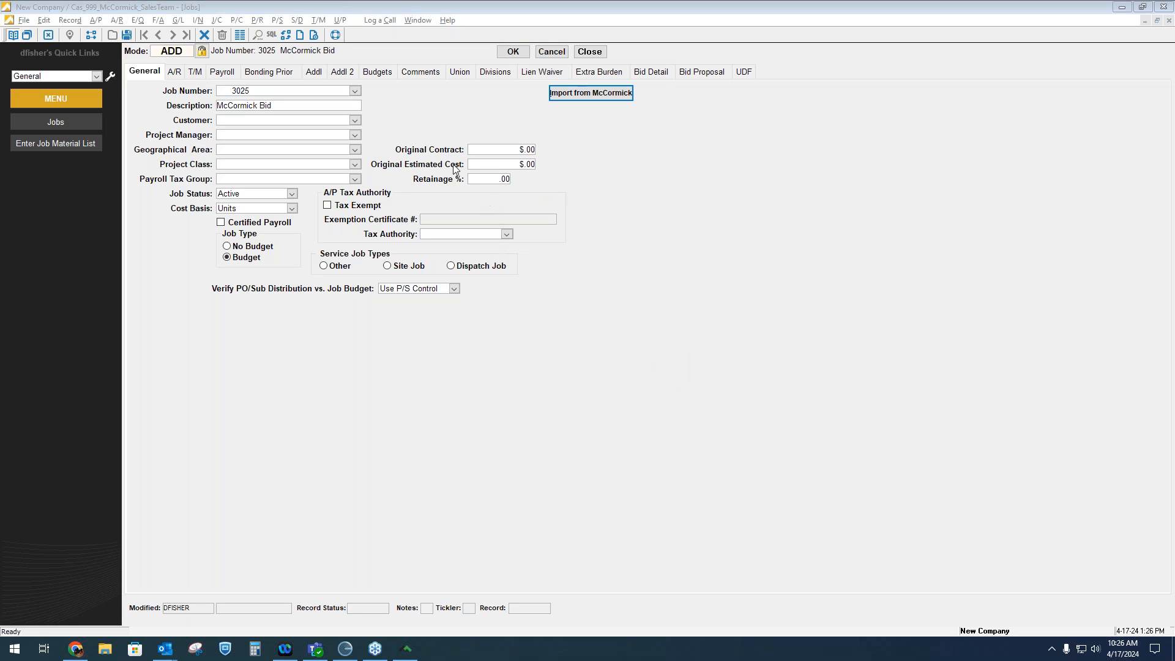
Step through the imported phases and cost codes on the job's Budgets tab
click(387, 73)
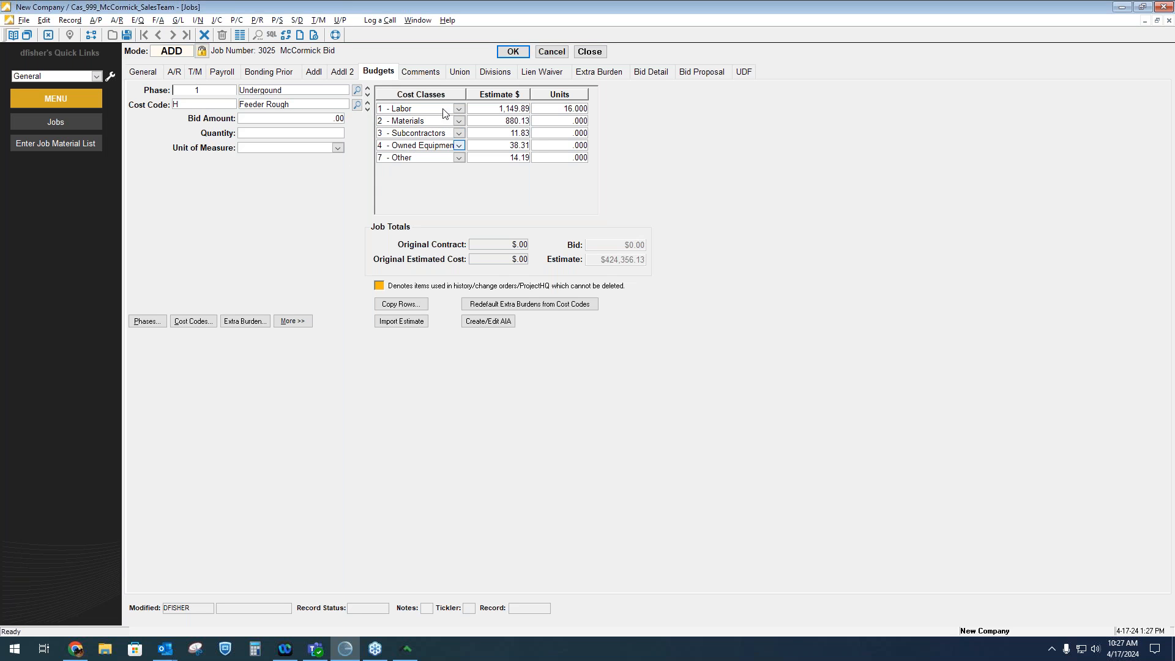
click(368, 100)
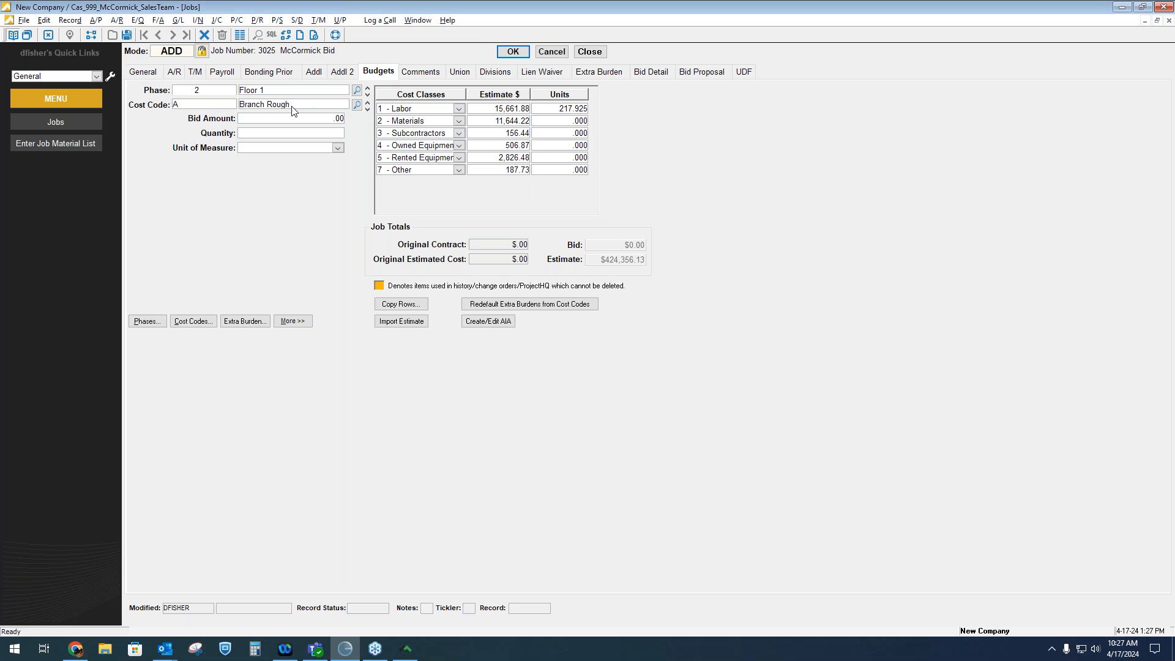
click(368, 108)
click(368, 109)
click(368, 102)
click(368, 103)
Save the new job and reopen job 3025
click(513, 54)
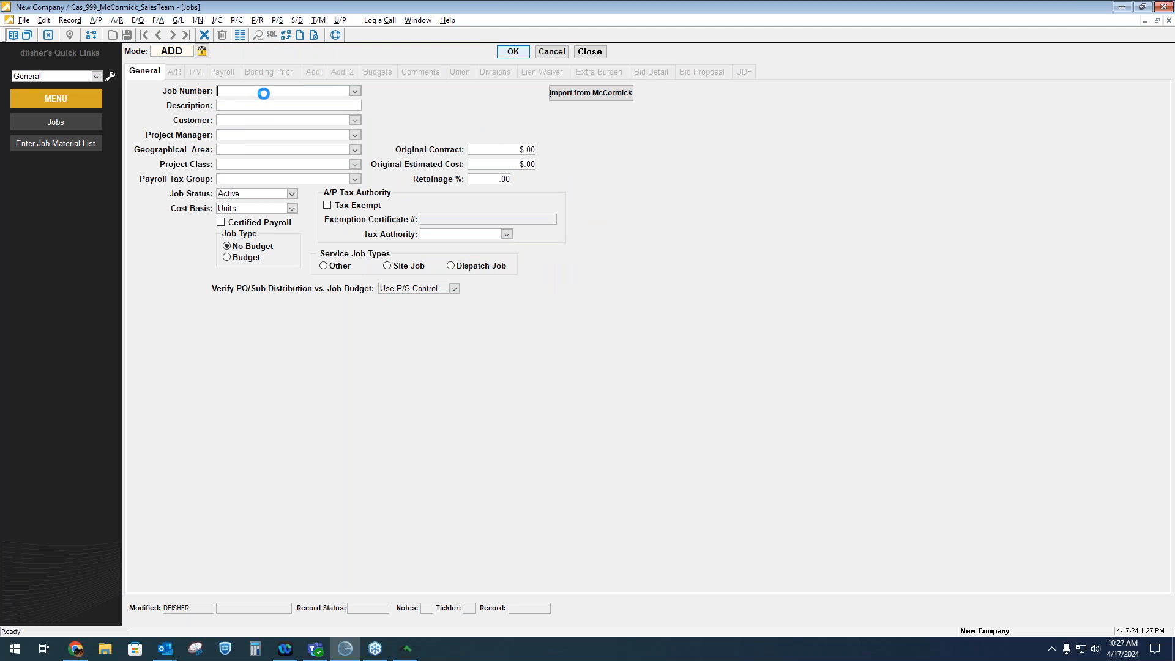
click(179, 52)
text(3025)
key(Tab)
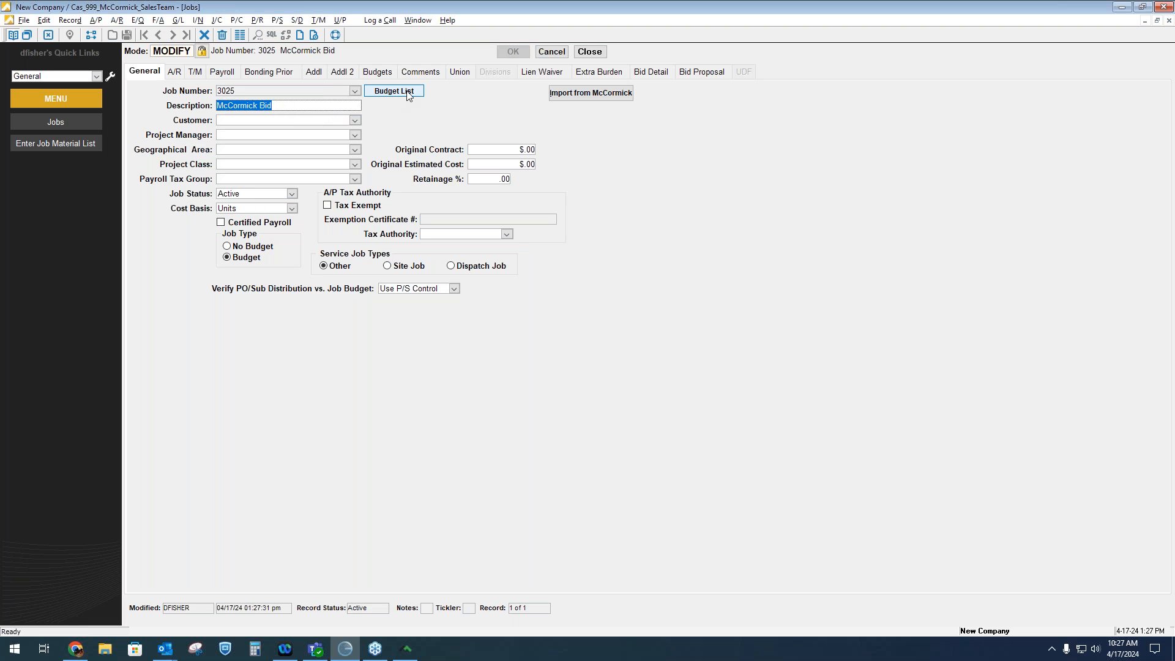
Open the job's budget list report and scroll through its phases and cost classes
click(408, 95)
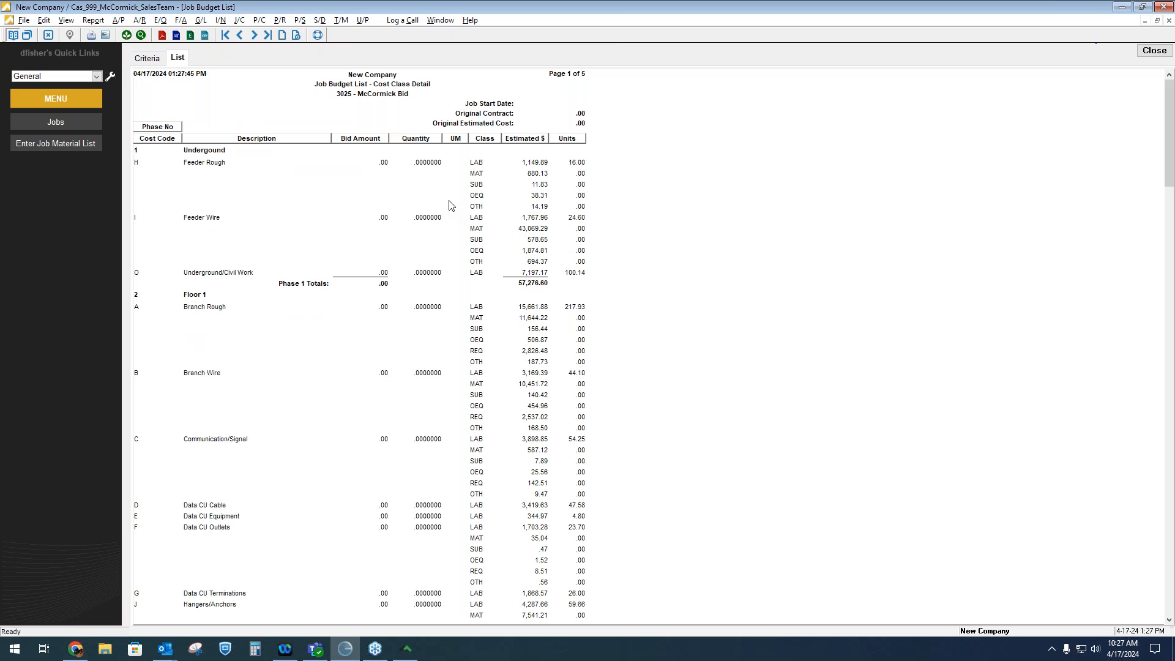
scroll(493, 207, down, 2)
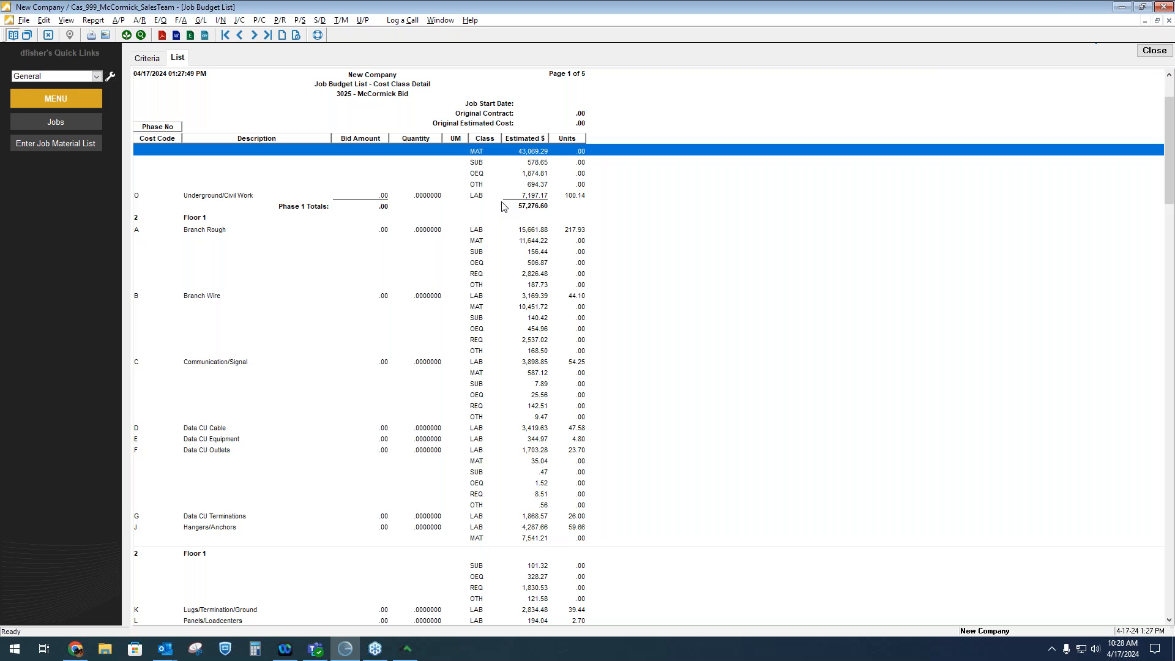
scroll(520, 303, down, 5)
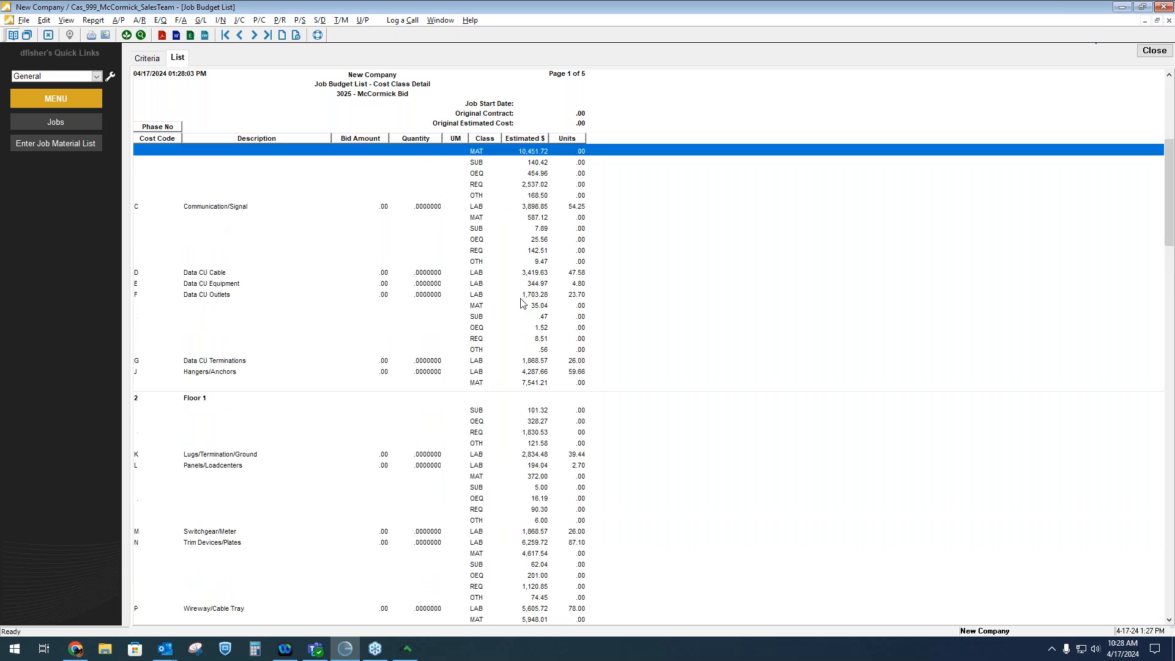
scroll(521, 304, down, 15)
scroll(548, 298, down, 5)
scroll(563, 299, up, 8)
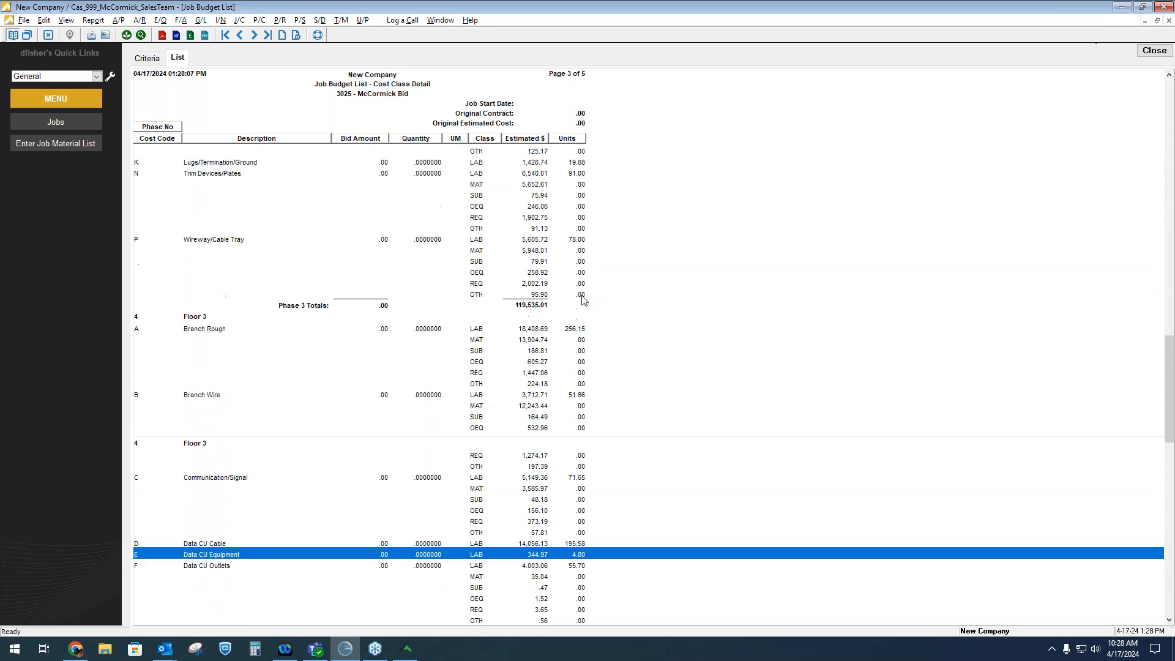
scroll(583, 300, up, 15)
scroll(563, 276, up, 7)
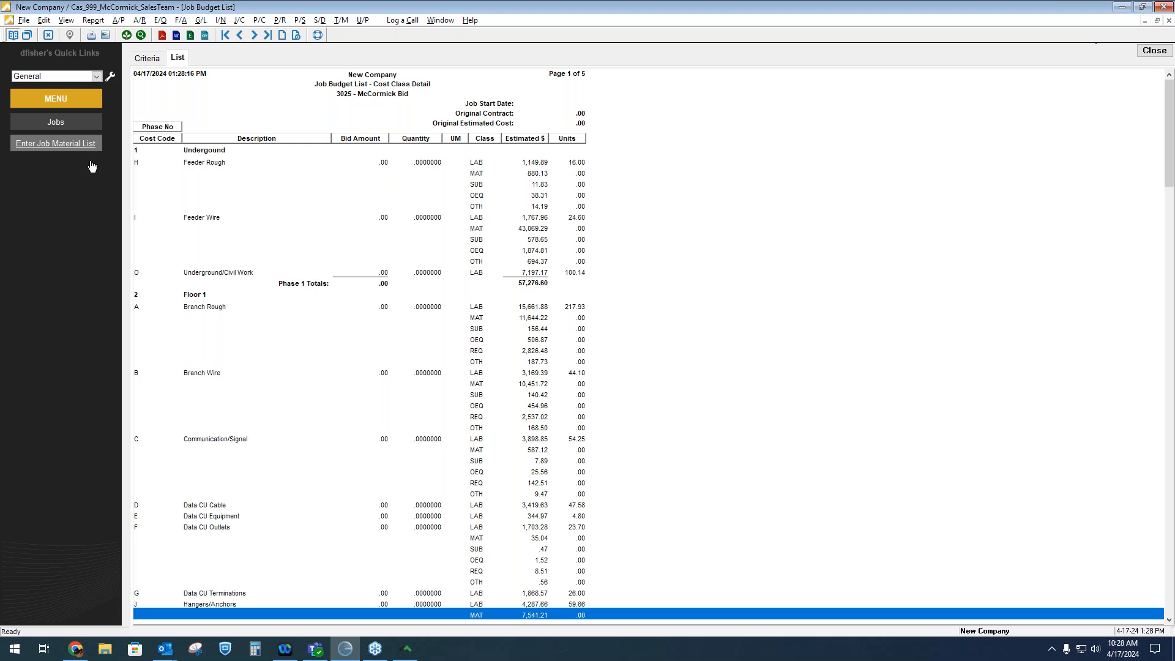
Open a new job material list for job 3025
click(66, 144)
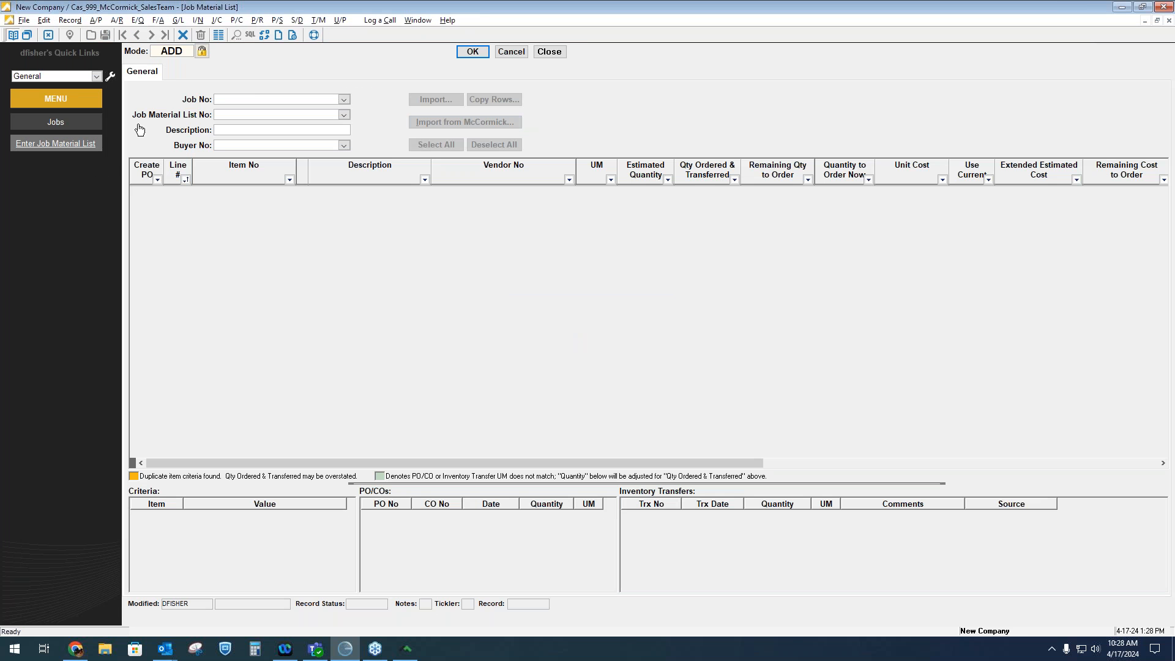
click(276, 102)
text(3025 - McCormick Bid)
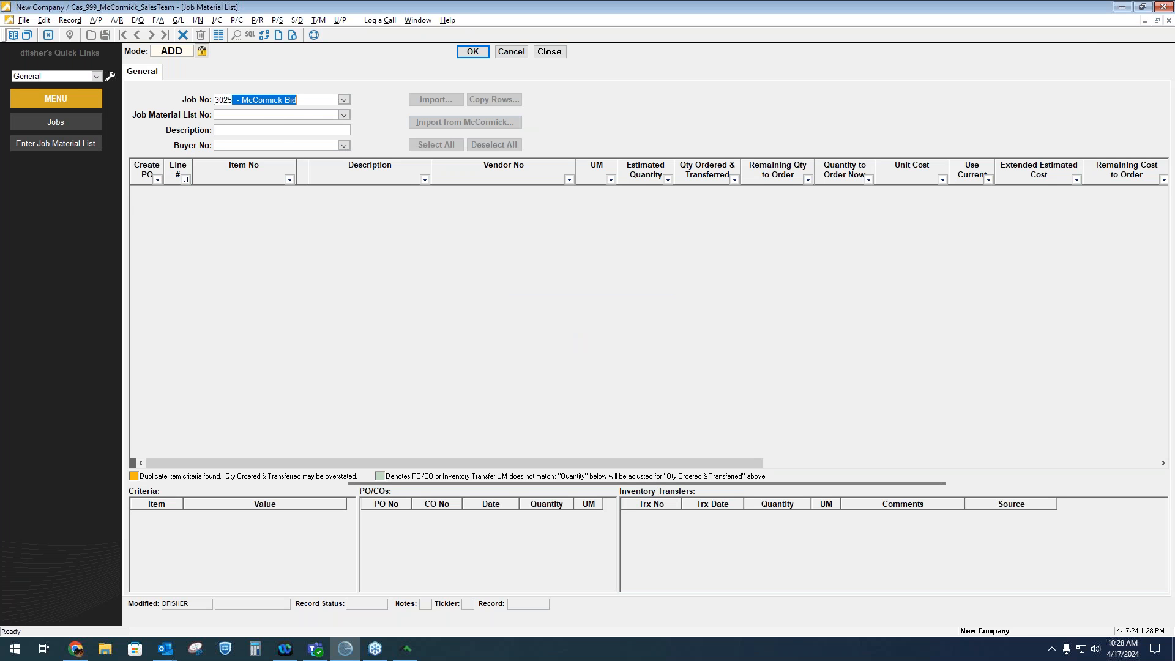
key(Tab)
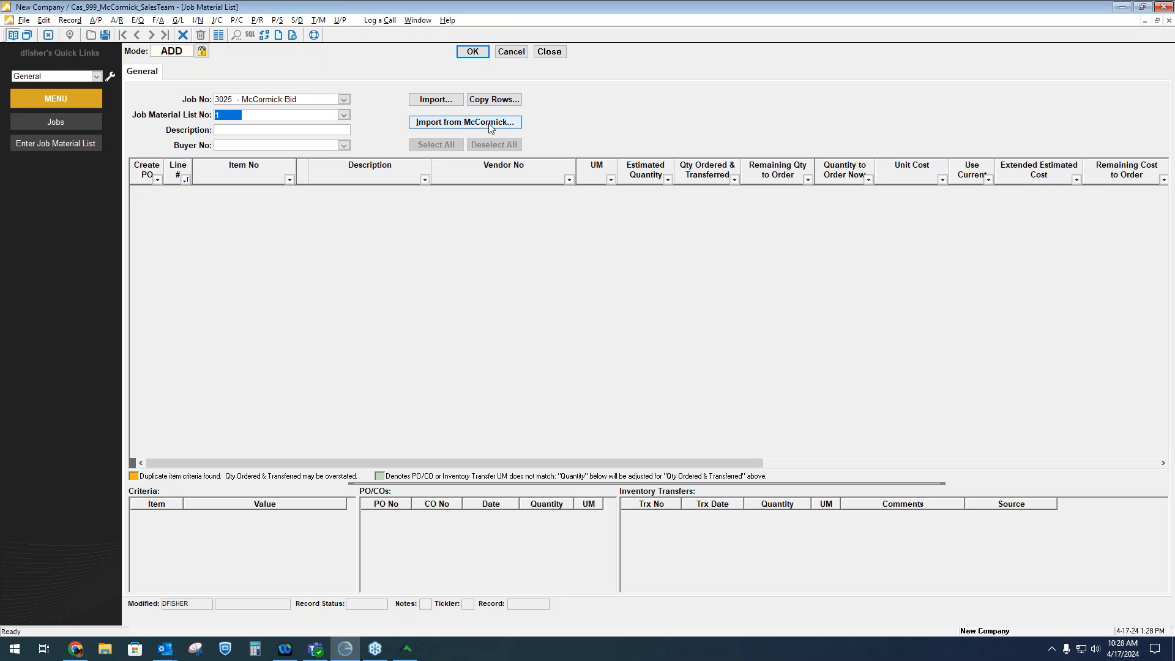
Import the material list from the latest McCormick job 258 Base Bid export
click(490, 124)
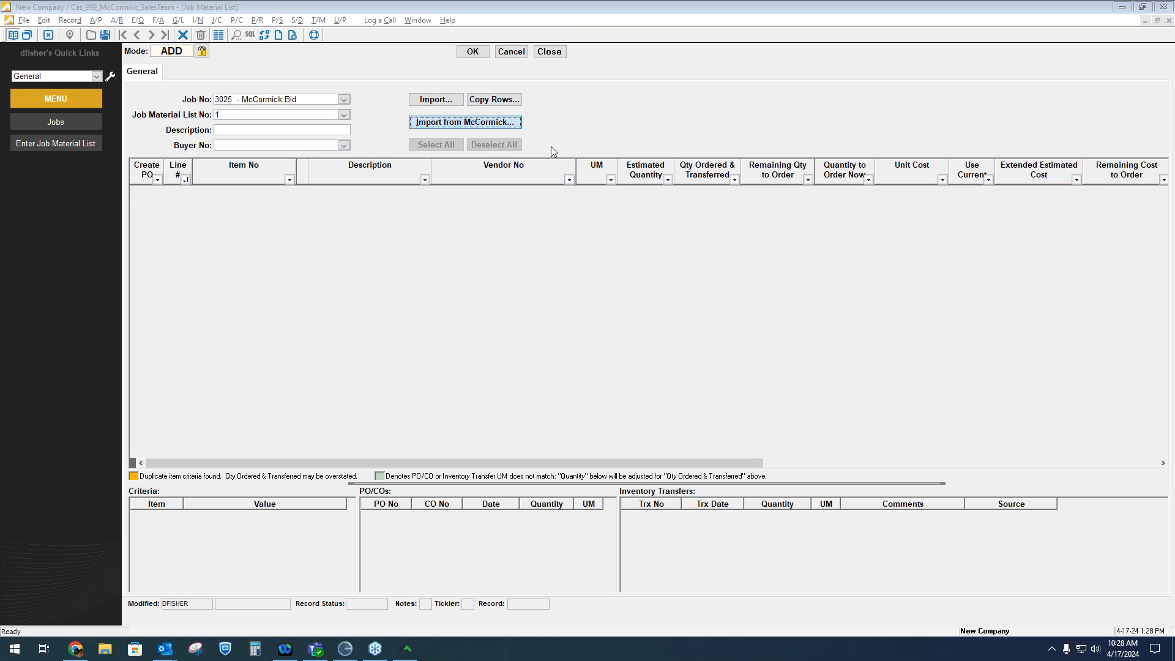
click(695, 318)
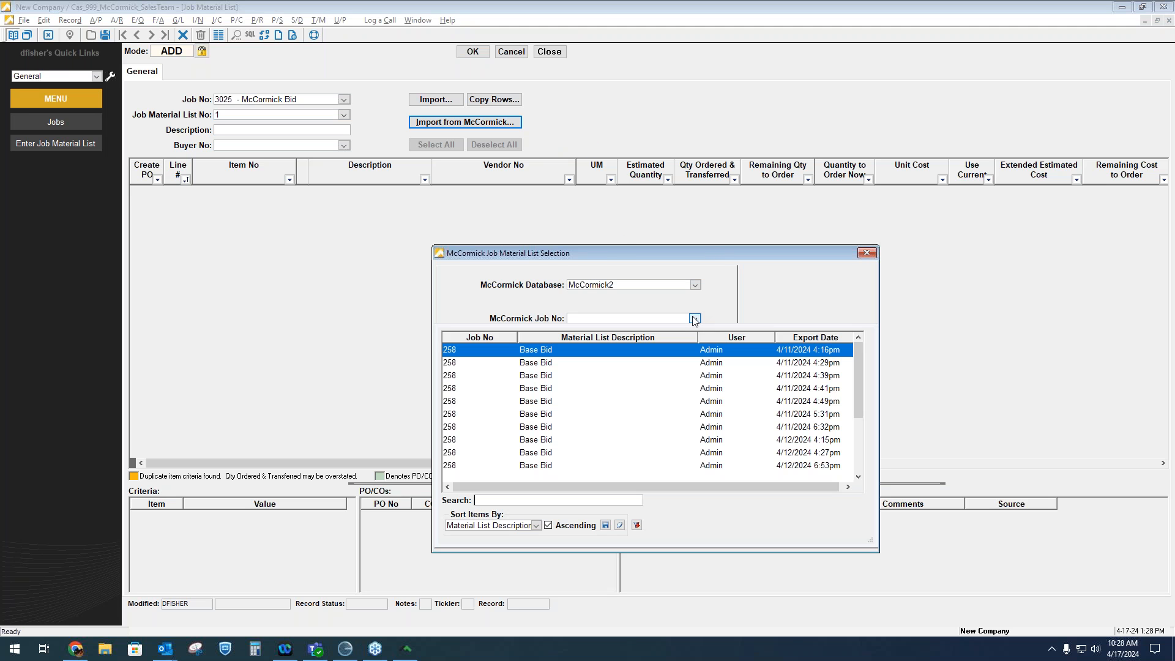
scroll(716, 382, down, 3)
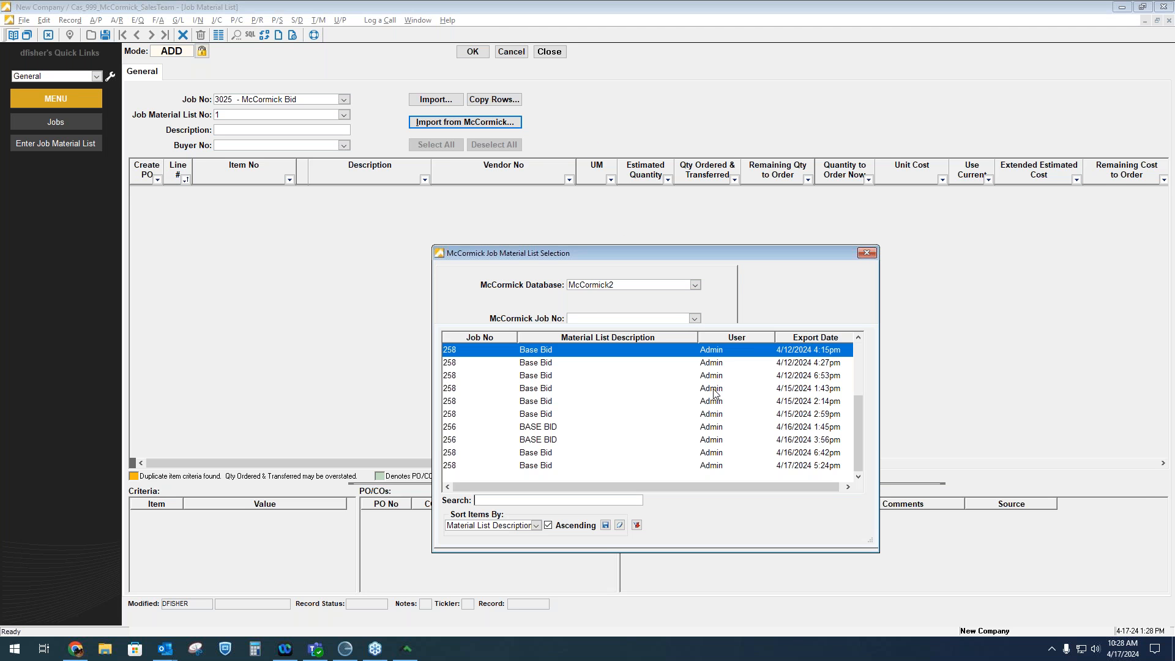
click(708, 467)
click(717, 379)
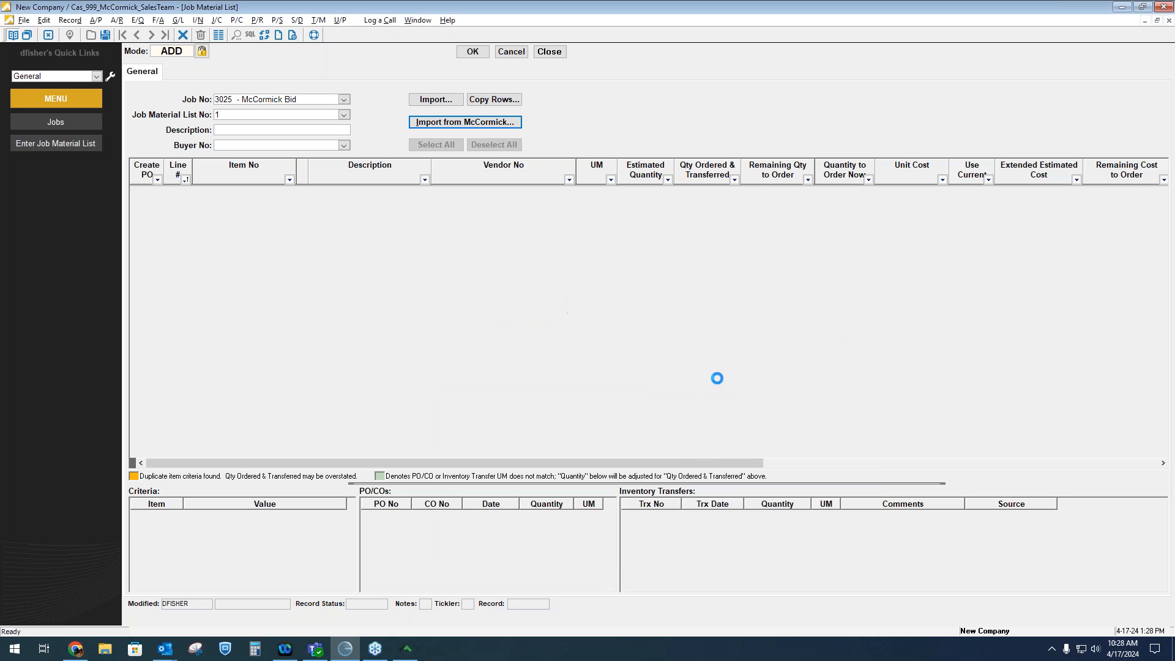